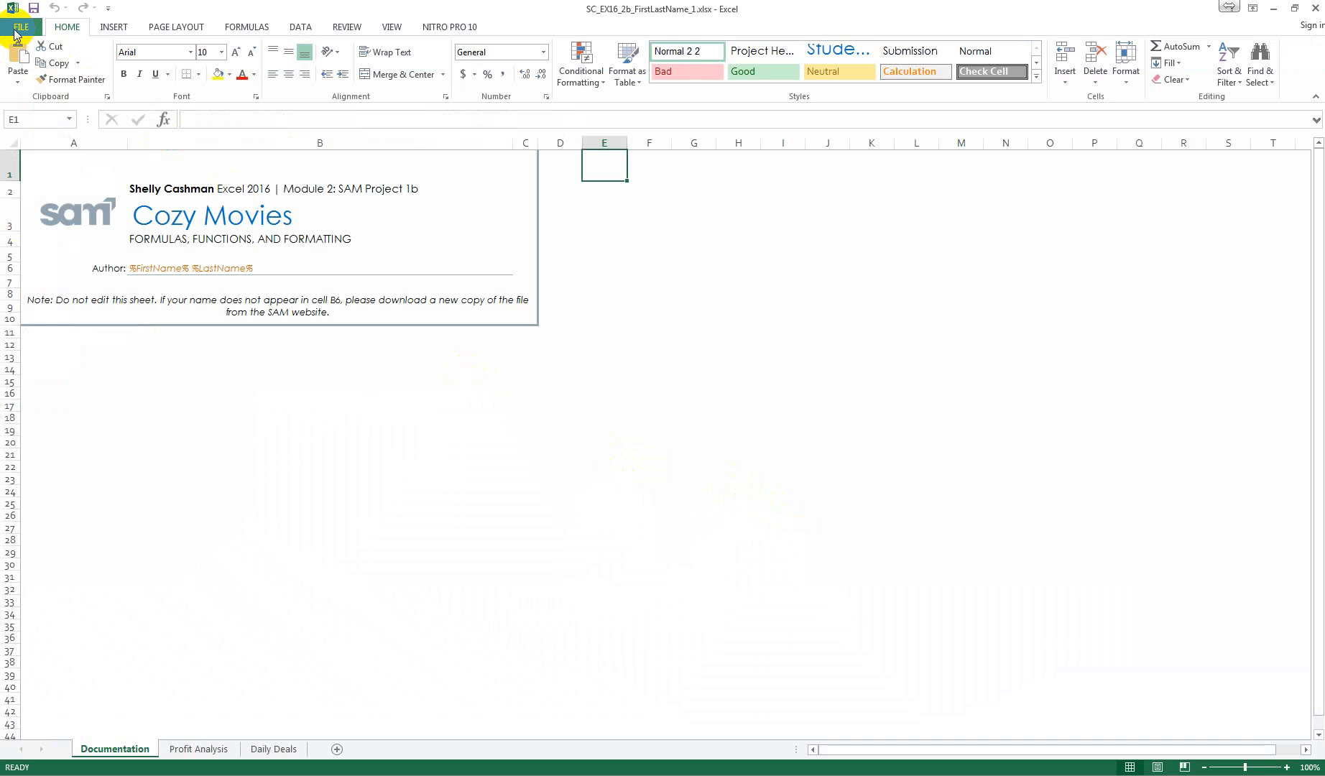
# Save a copy of the workbook in the Excel Ch 2 Mod 1b folder, replacing FirstLastName in the file name with the author's full name.
pyautogui.click(17, 29)
pyautogui.click(50, 171)
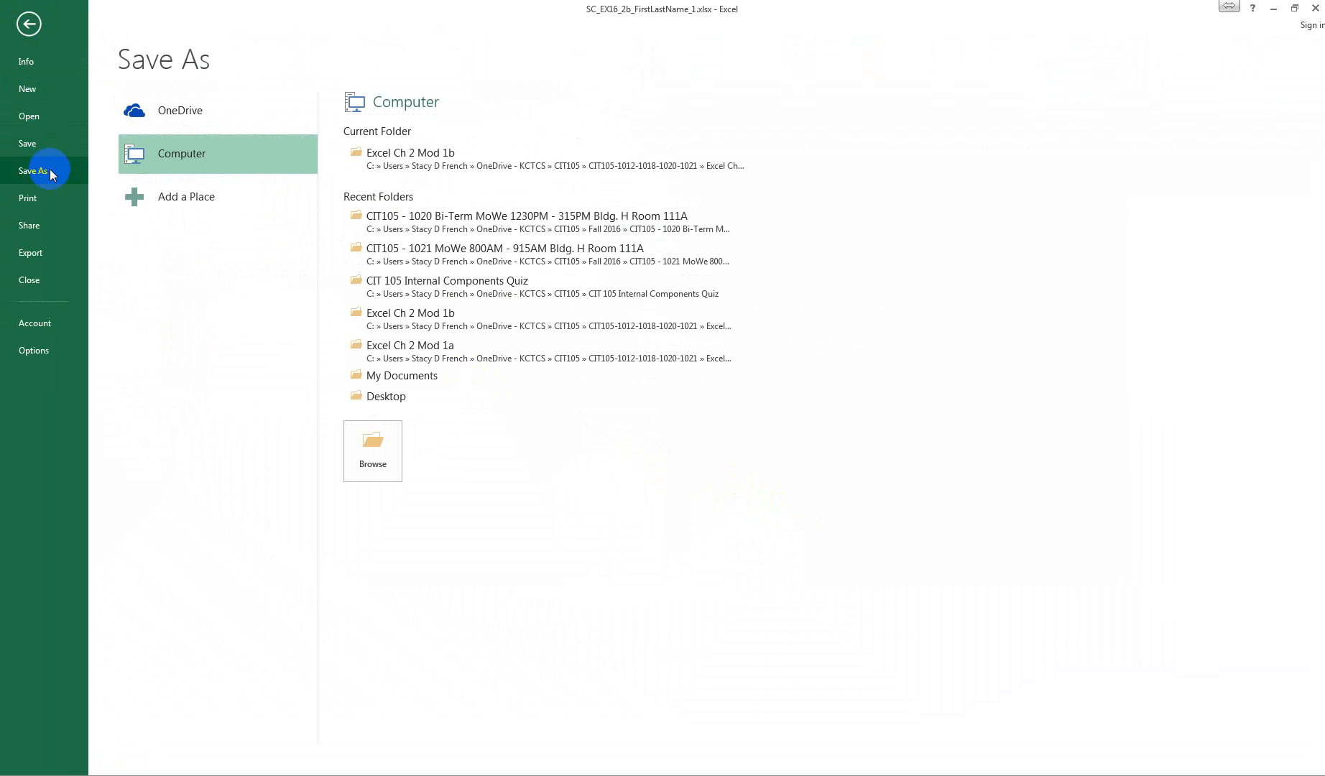
pyautogui.click(460, 158)
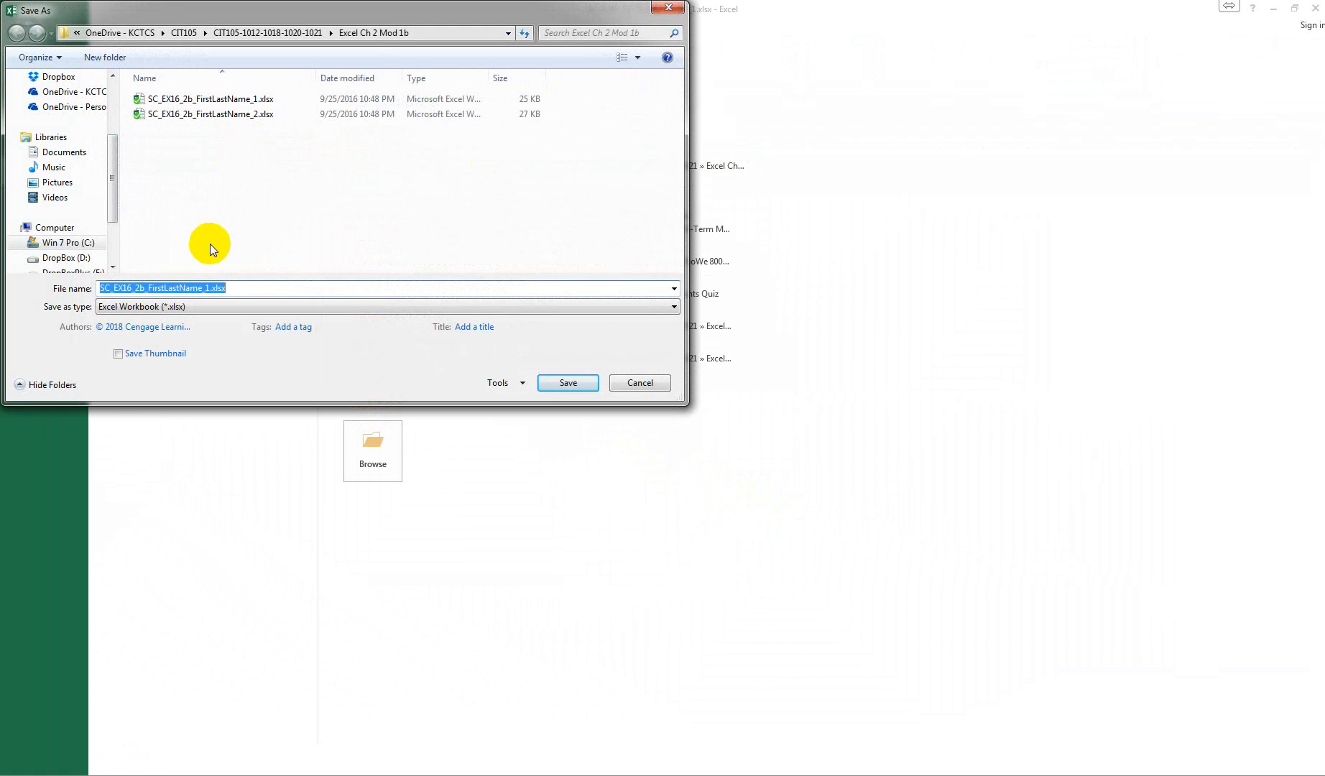
pyautogui.click(172, 288)
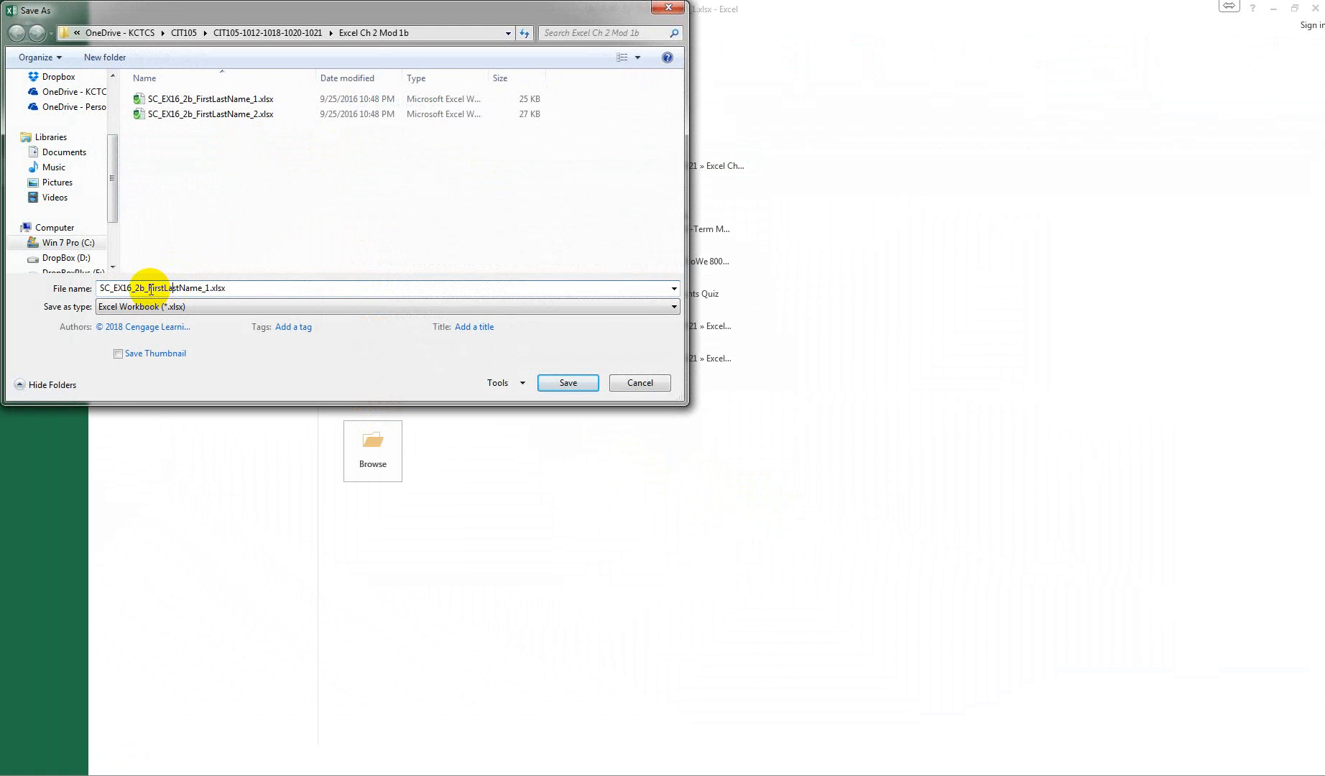
pyautogui.click(147, 288)
pyautogui.moveTo(147, 288); pyautogui.dragTo(201, 300)
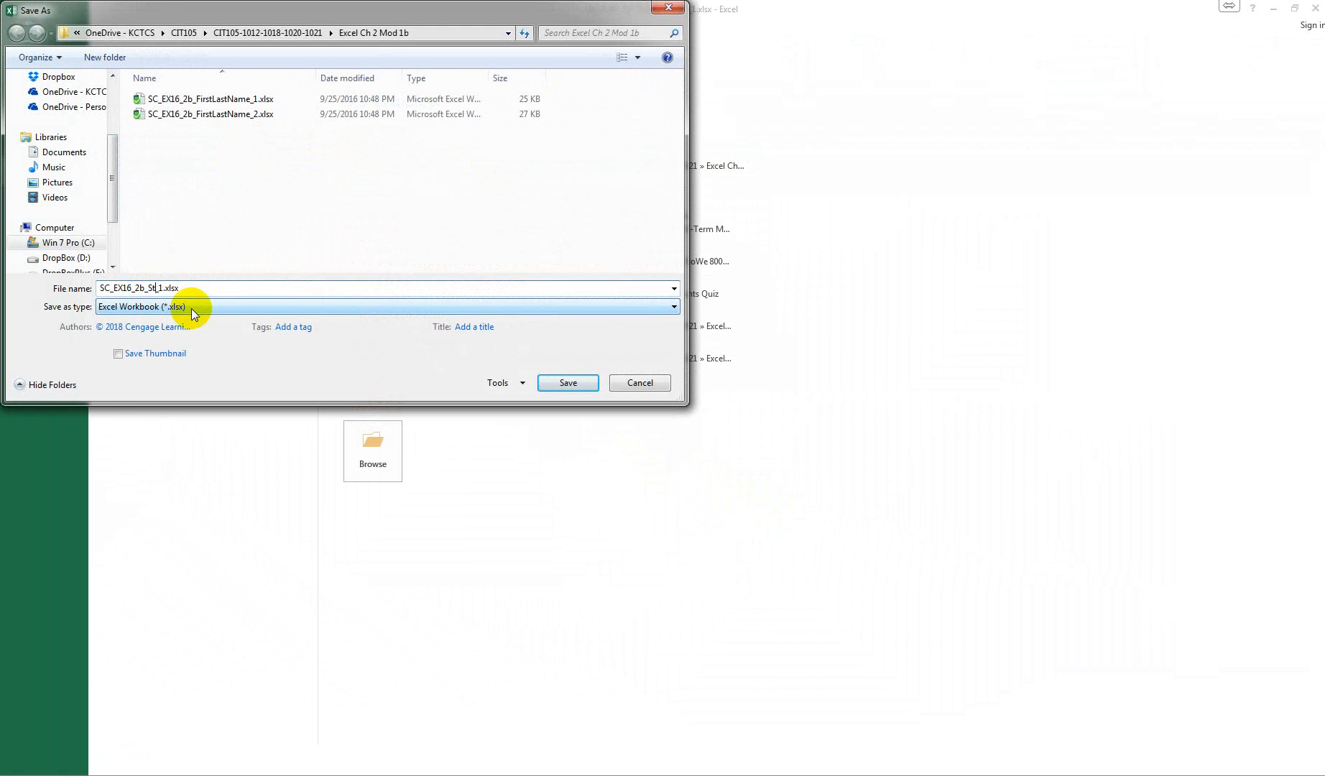
pyautogui.write('StacyFrench')
pyautogui.click(568, 383)
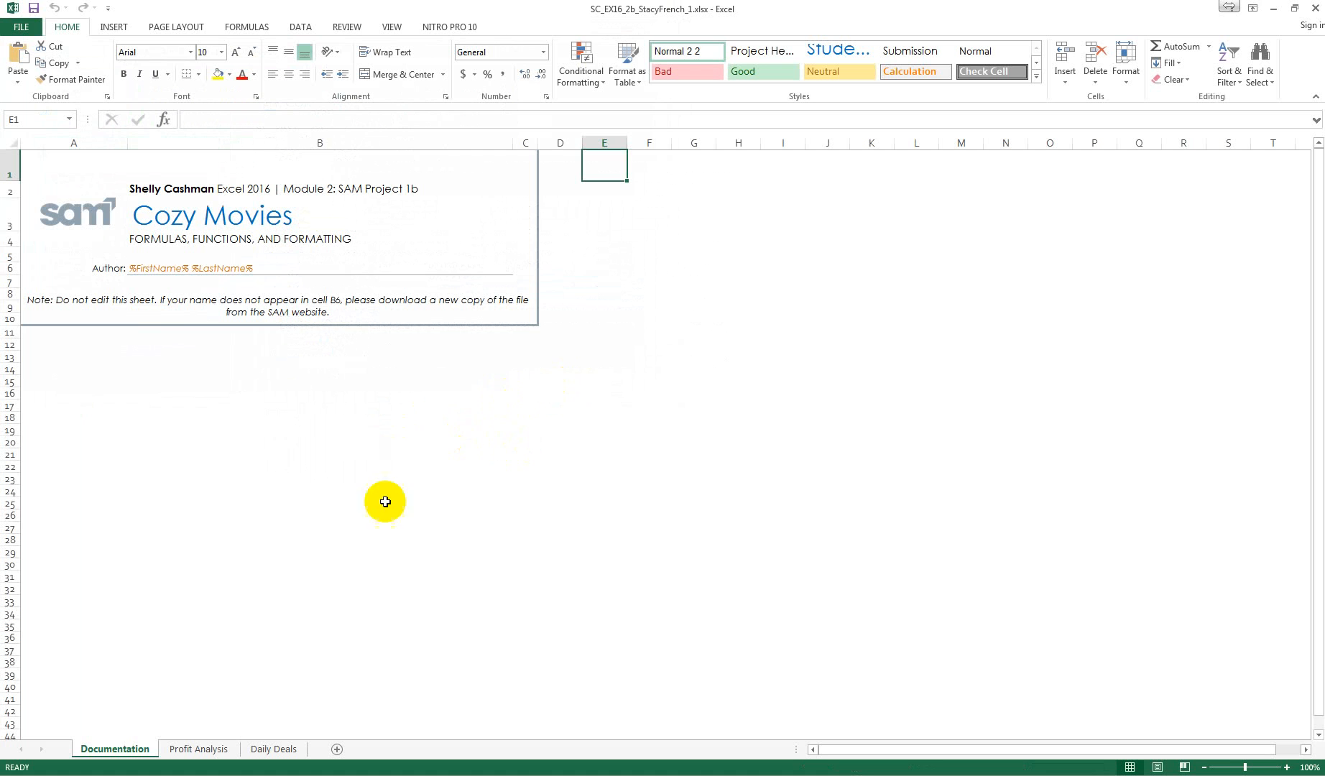
# Apply the Office theme to the workbook from the Profit Analysis worksheet.
pyautogui.click(205, 751)
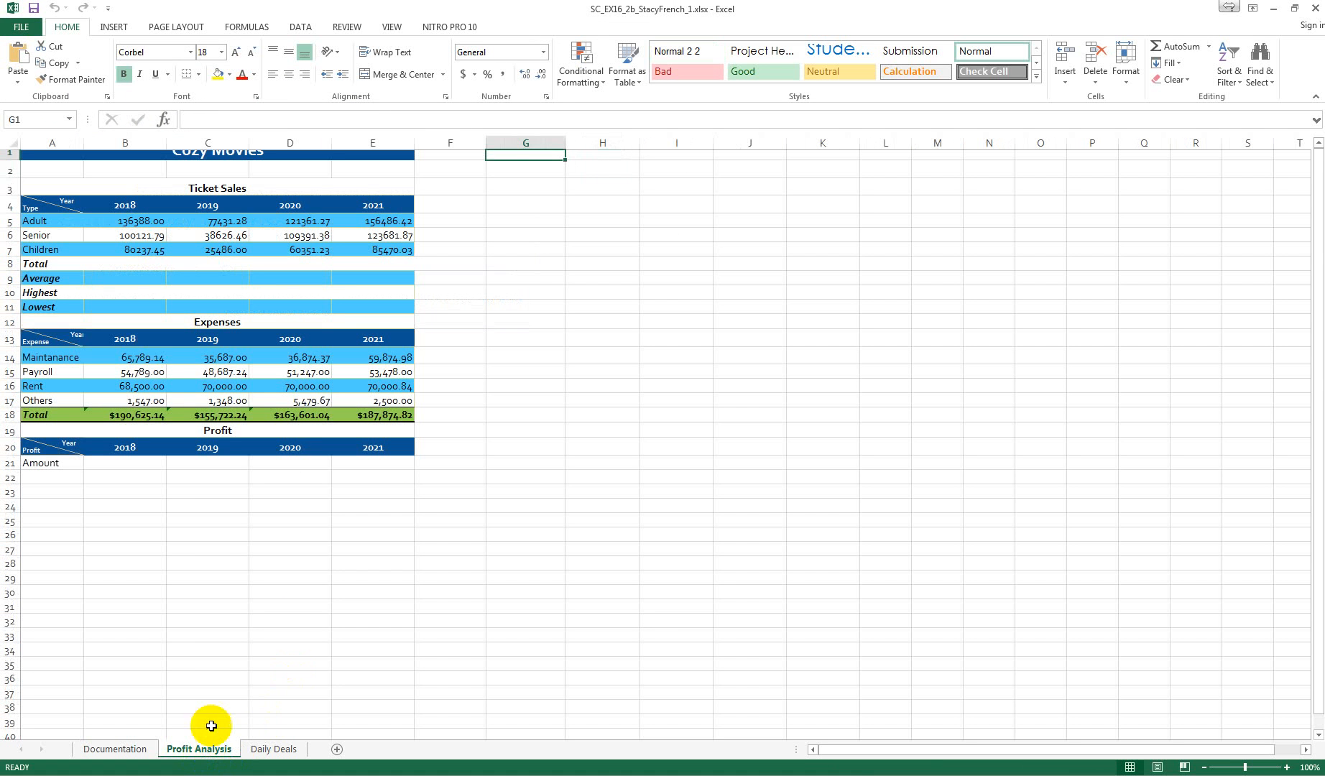
pyautogui.click(166, 27)
pyautogui.click(17, 81)
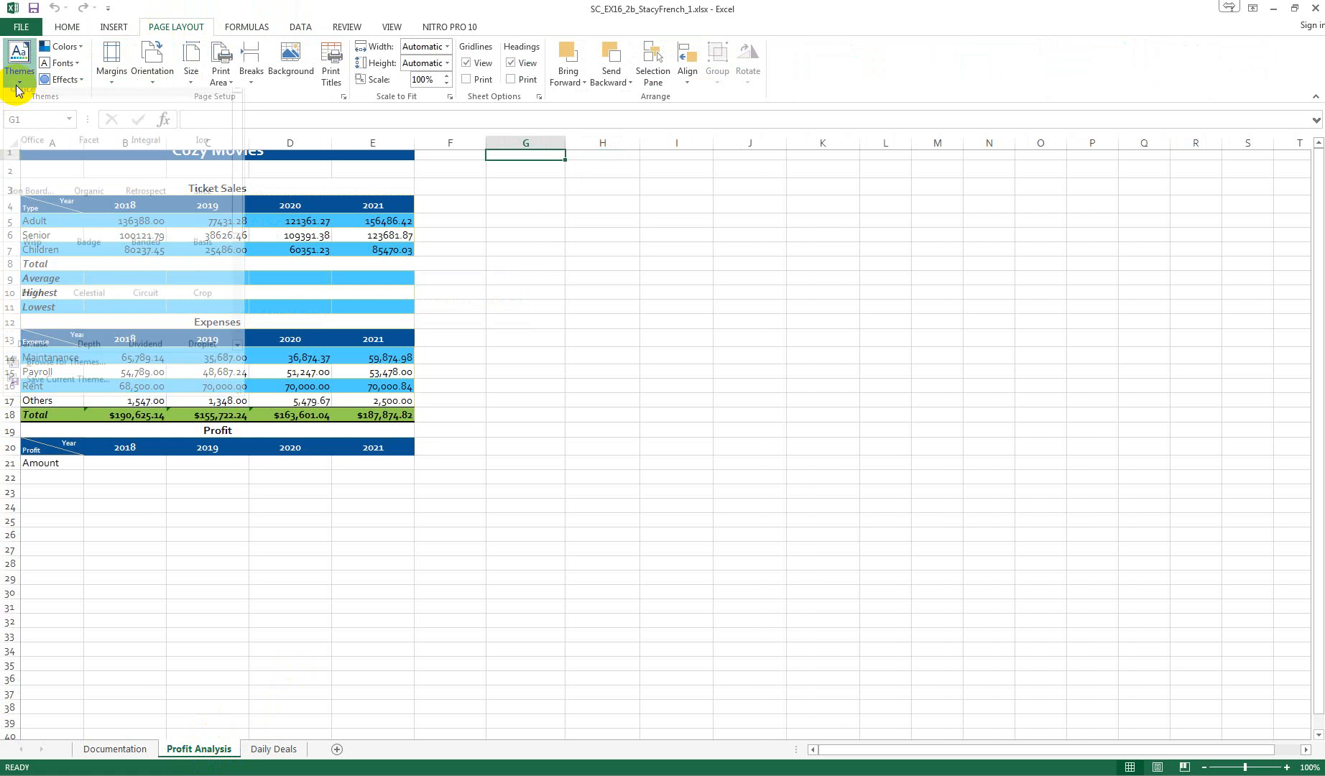
pyautogui.click(22, 124)
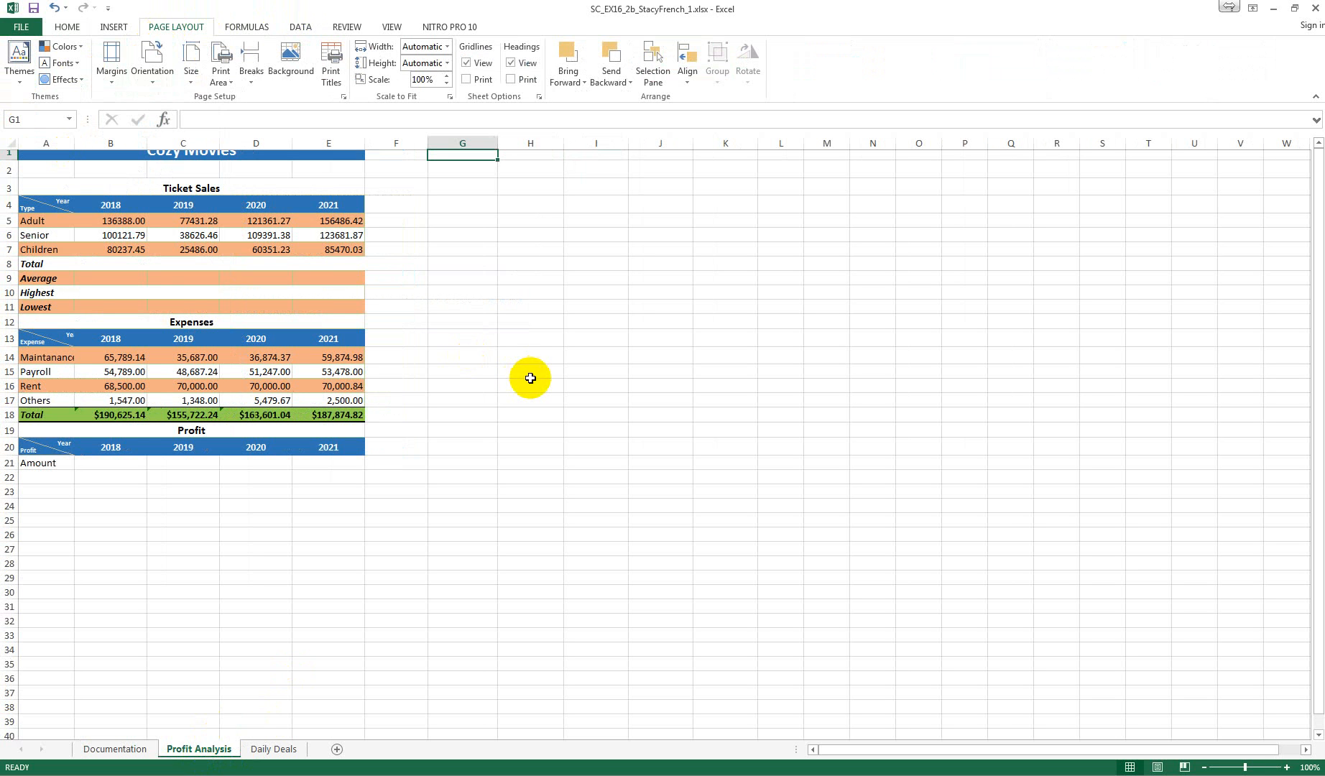
# Set the width of column A to 15 and autofit the height of row 1.
pyautogui.rightClick(40, 142)
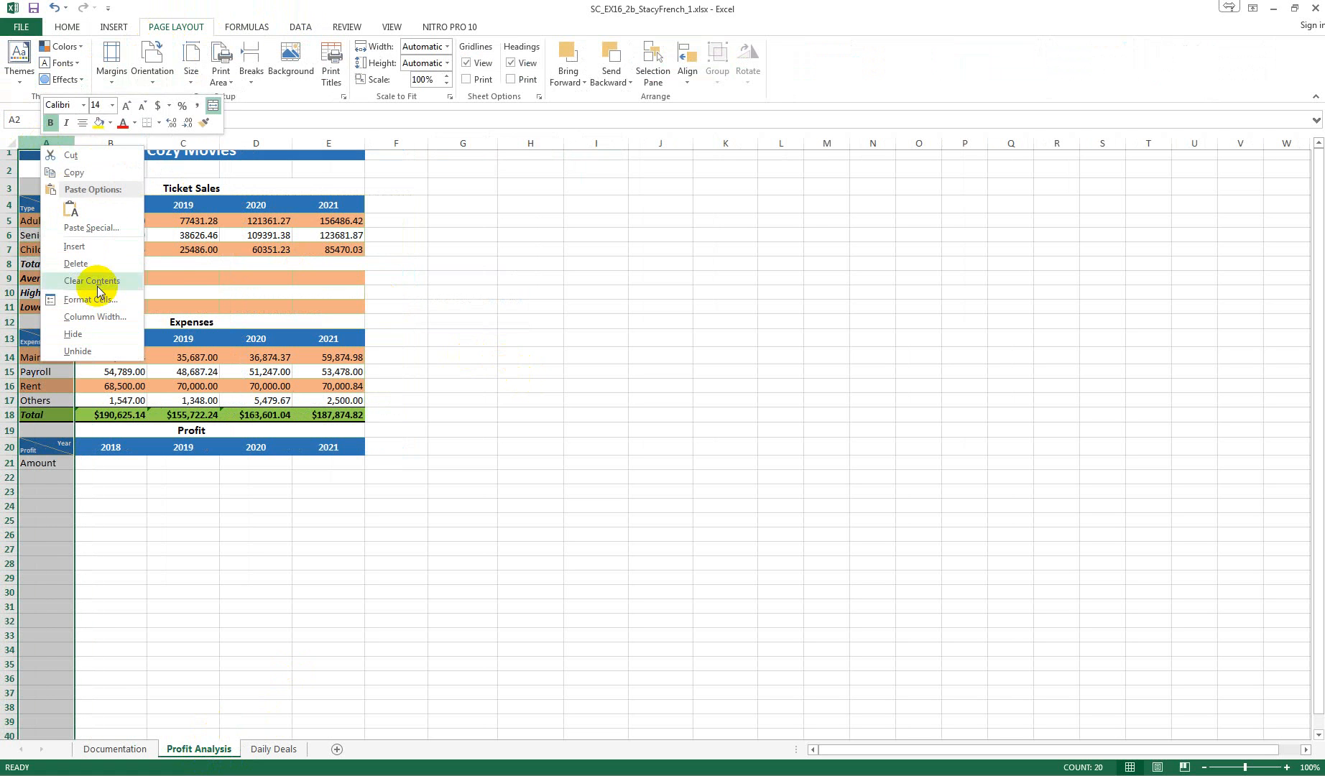
pyautogui.click(106, 316)
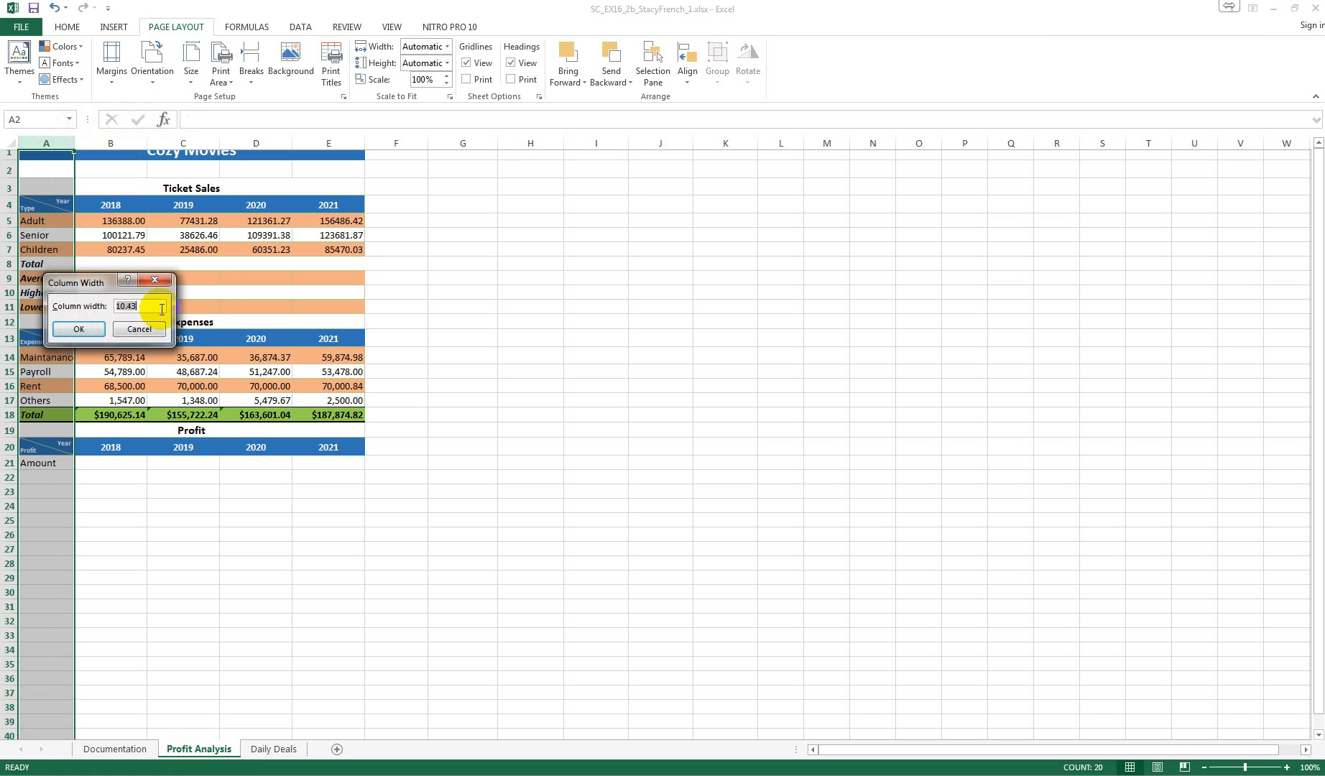
pyautogui.write('15')
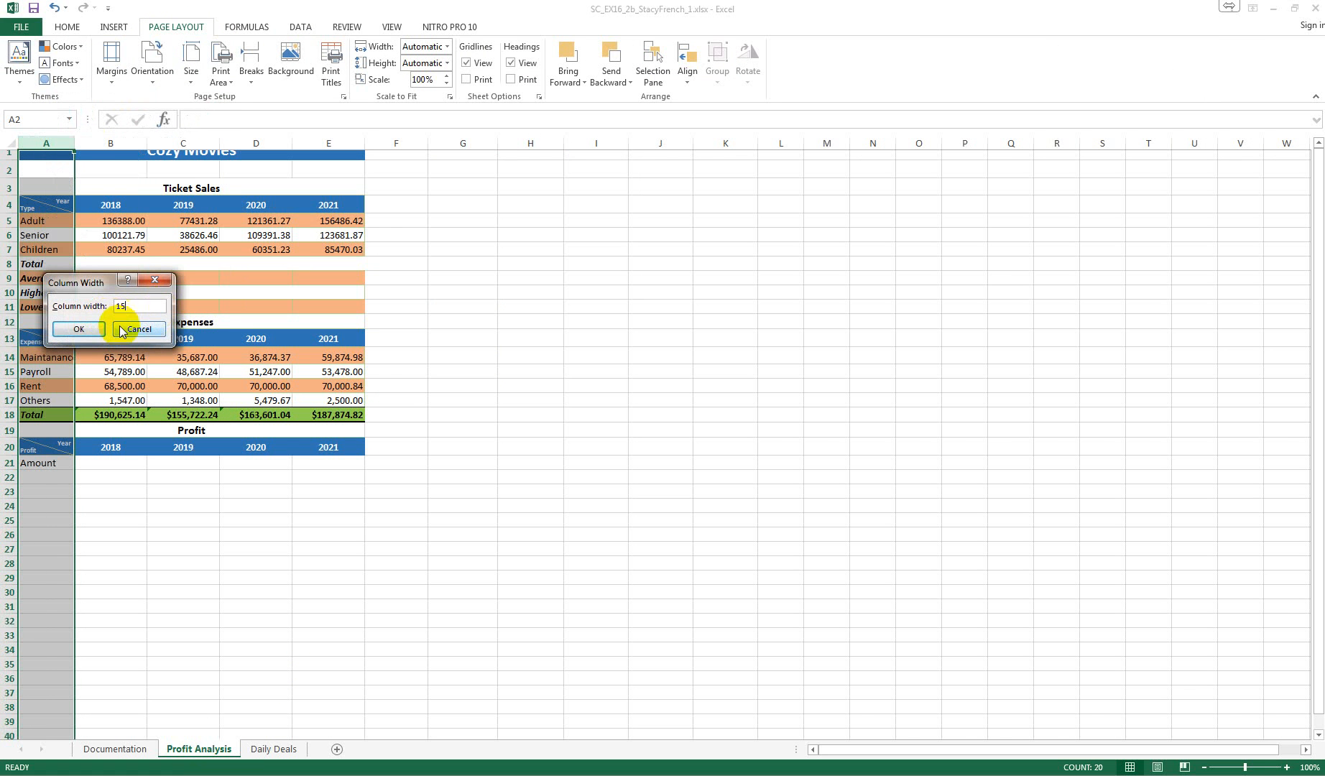
pyautogui.click(76, 329)
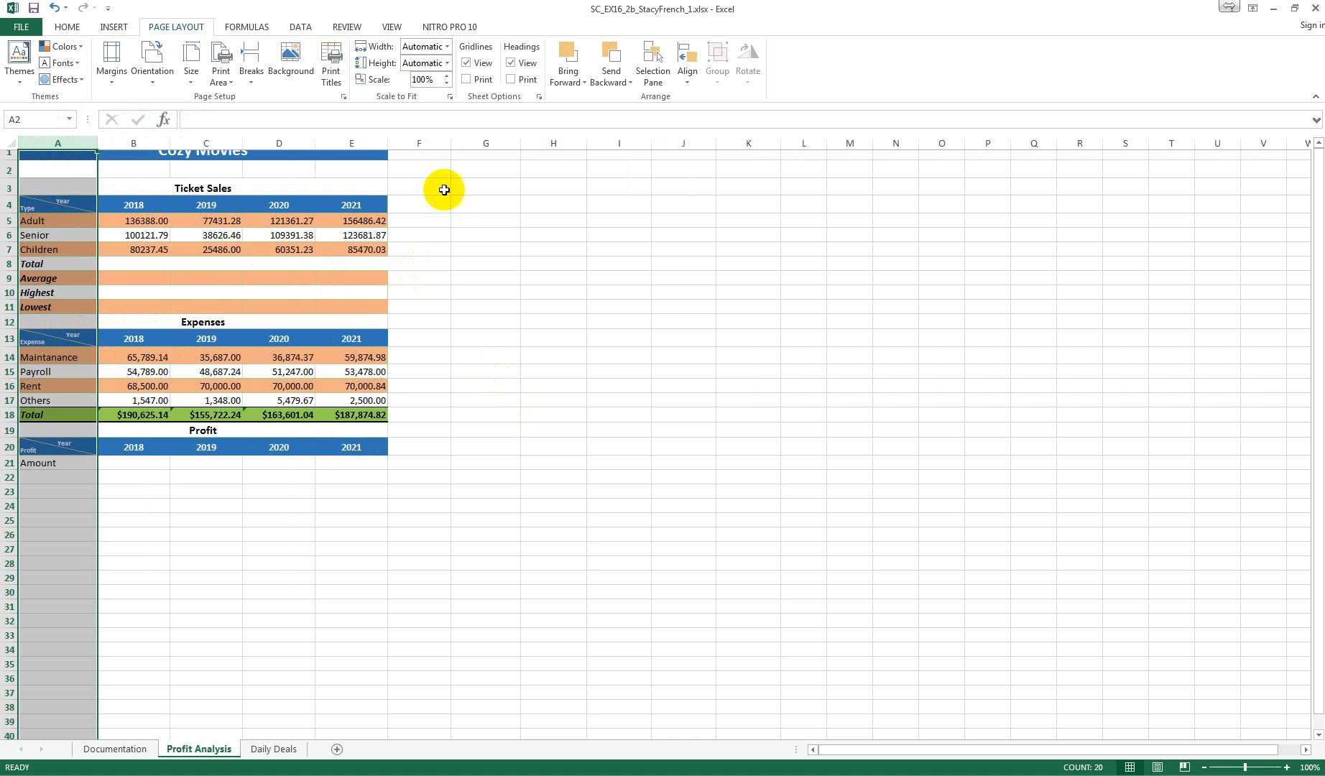
pyautogui.click(417, 166)
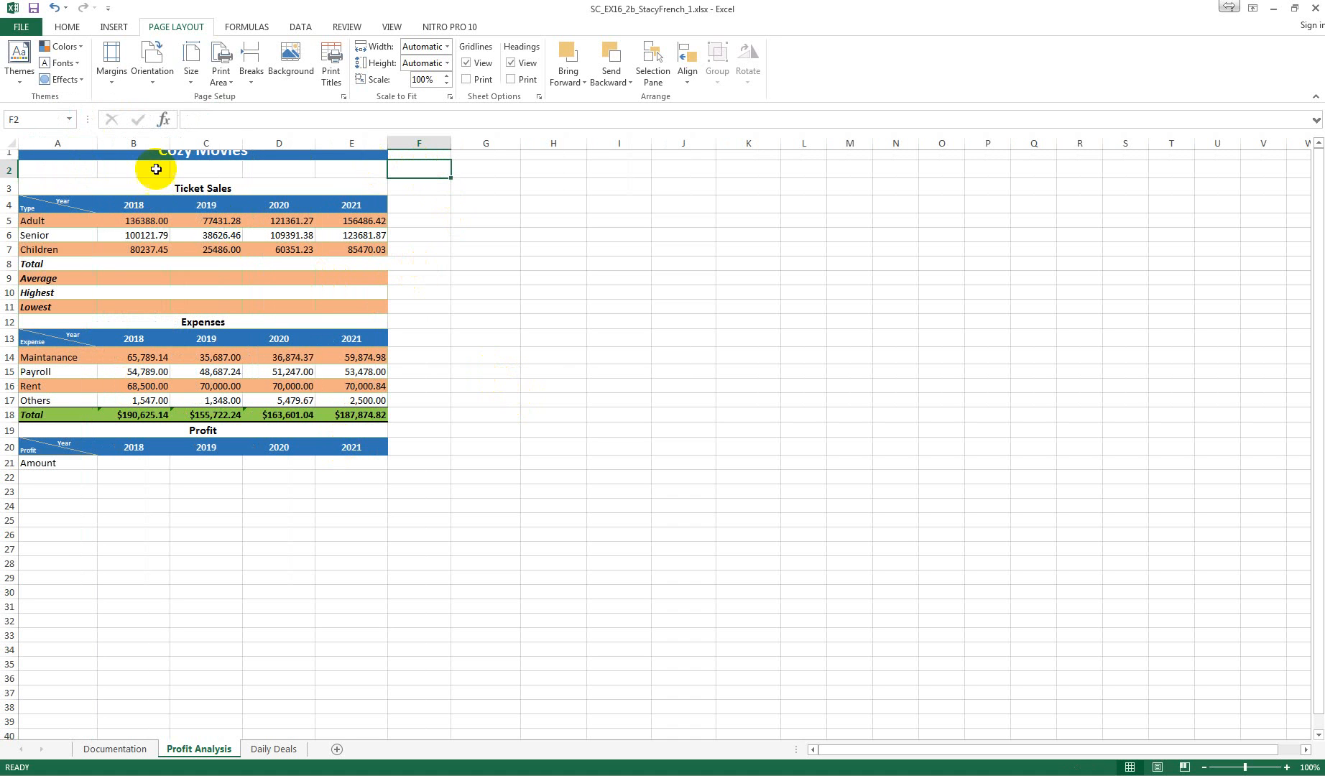
pyautogui.doubleClick(13, 160)
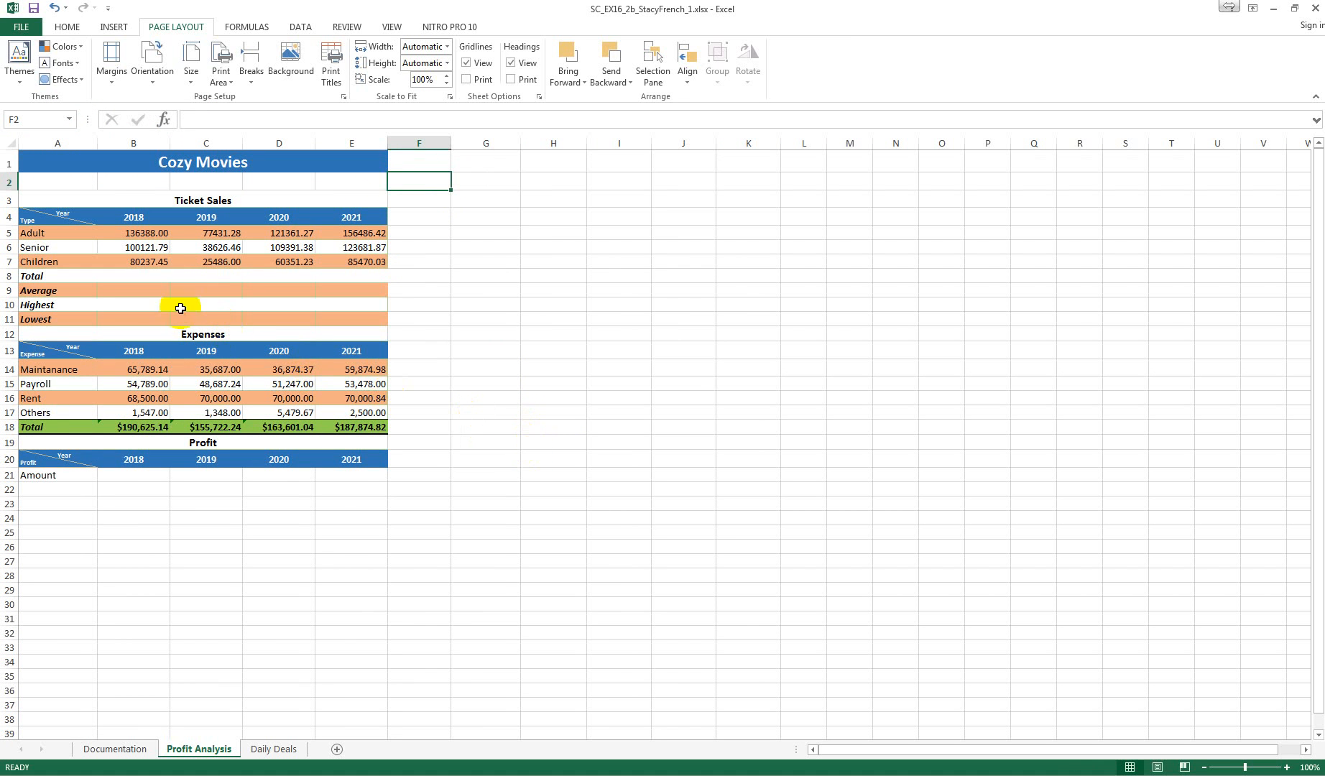
# Total the 2018 ticket sales in B8 with the SUM function over B5:B7 and fill the formula across to E8.
pyautogui.click(141, 278)
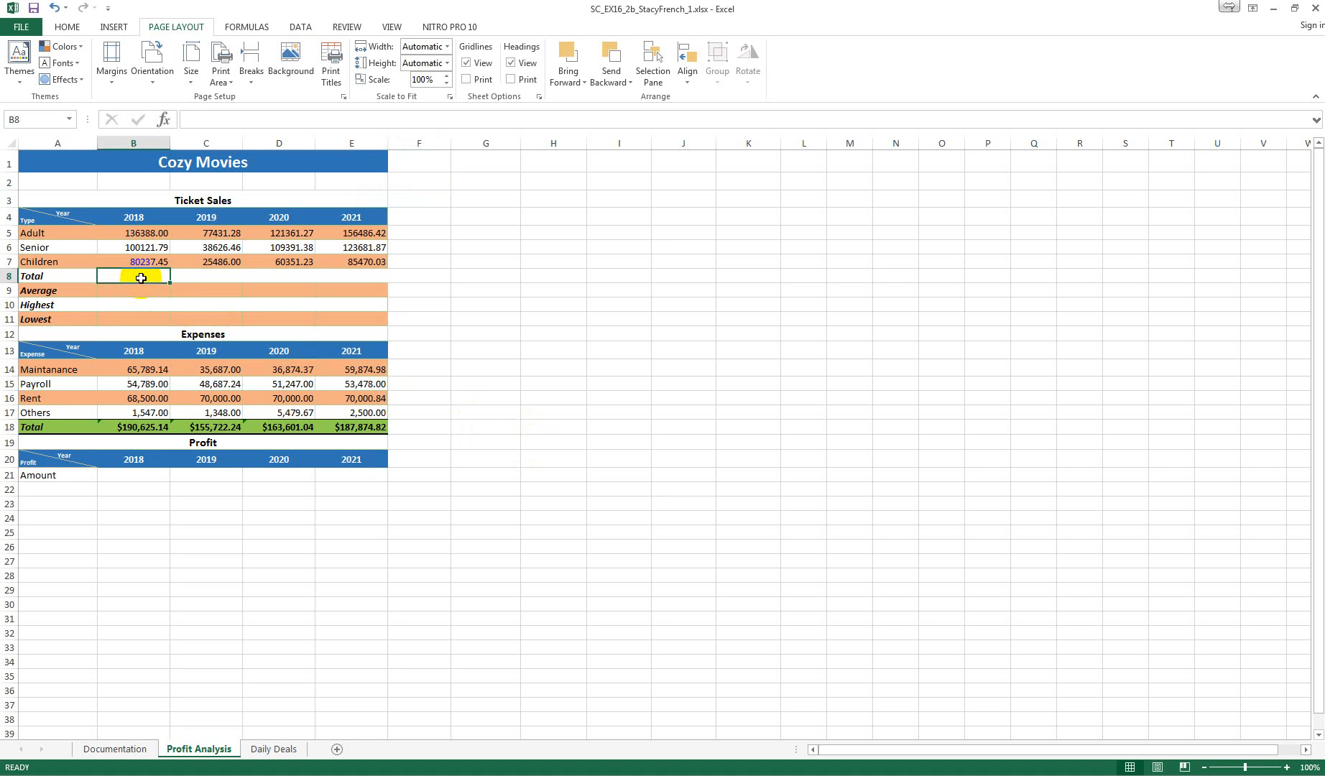
pyautogui.click(164, 119)
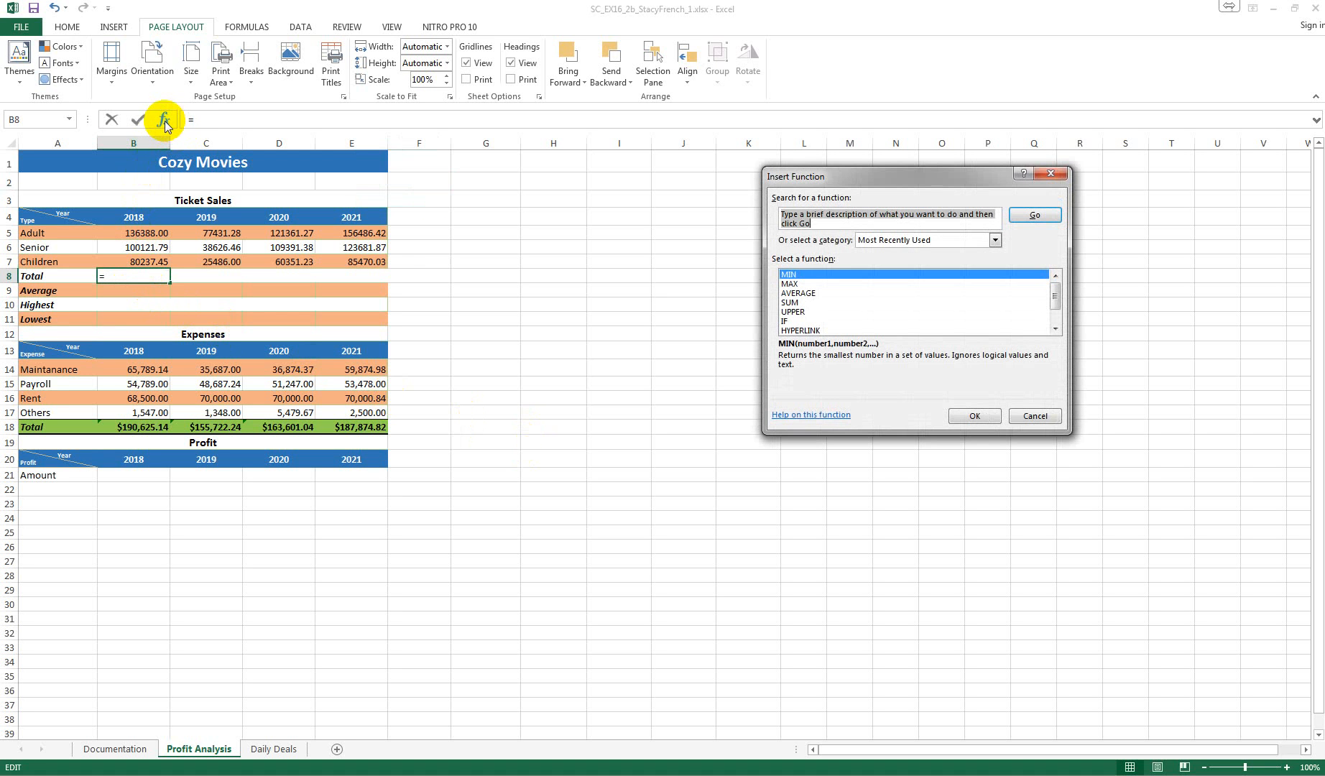
pyautogui.click(790, 302)
pyautogui.click(971, 416)
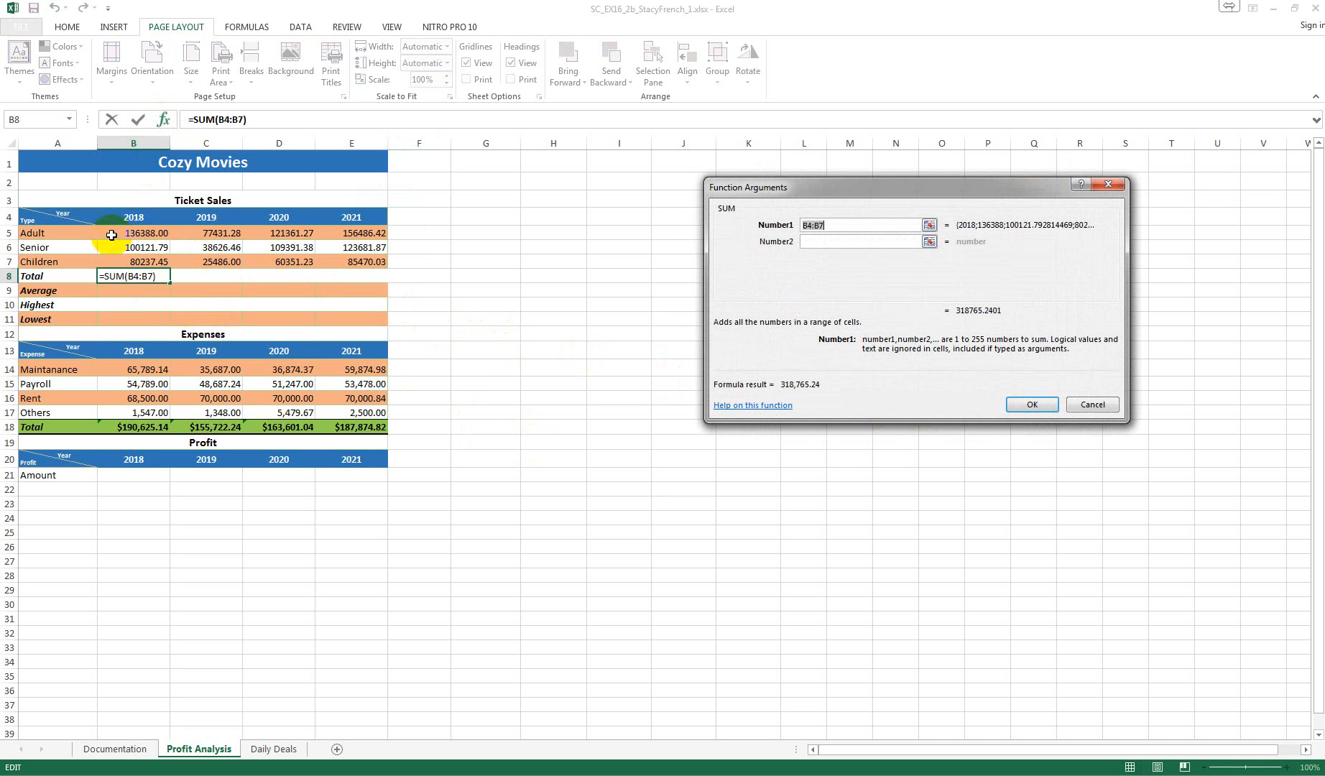
pyautogui.moveTo(111, 234); pyautogui.dragTo(114, 260)
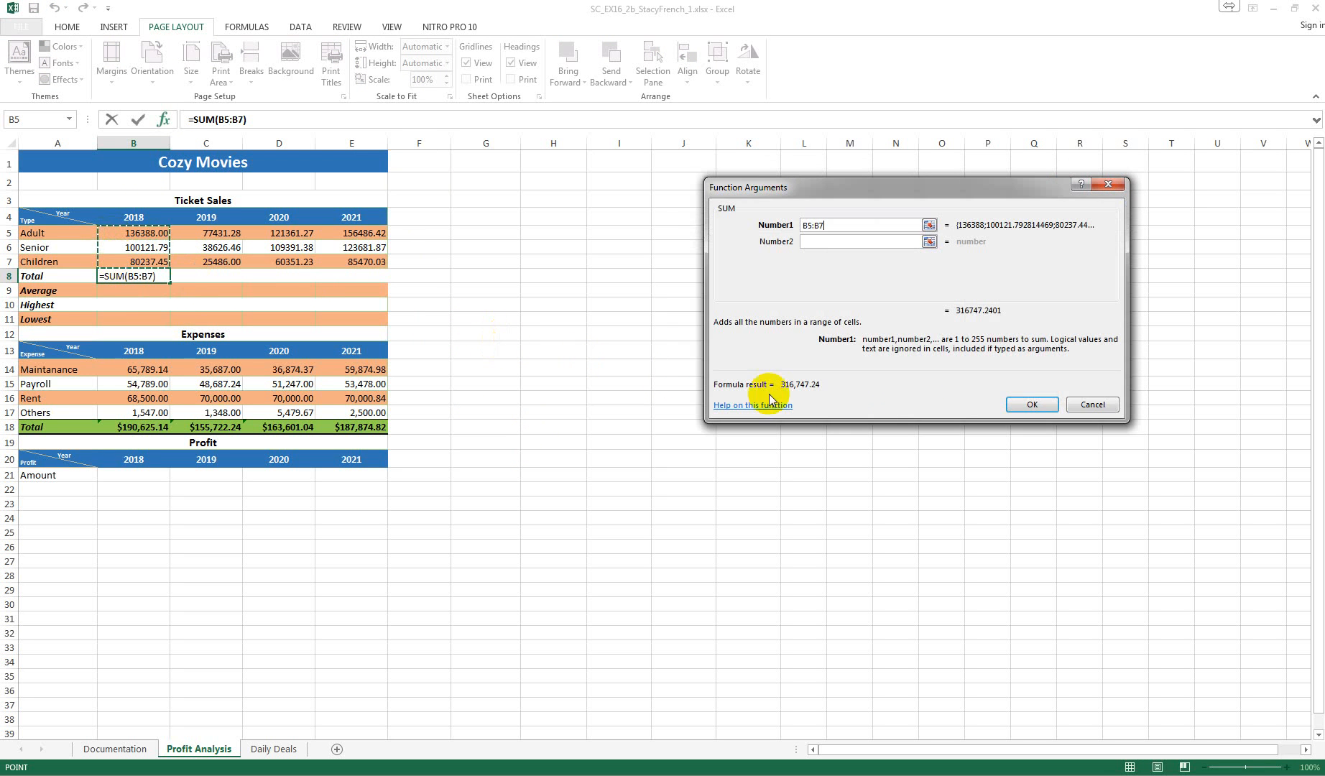
pyautogui.click(1031, 401)
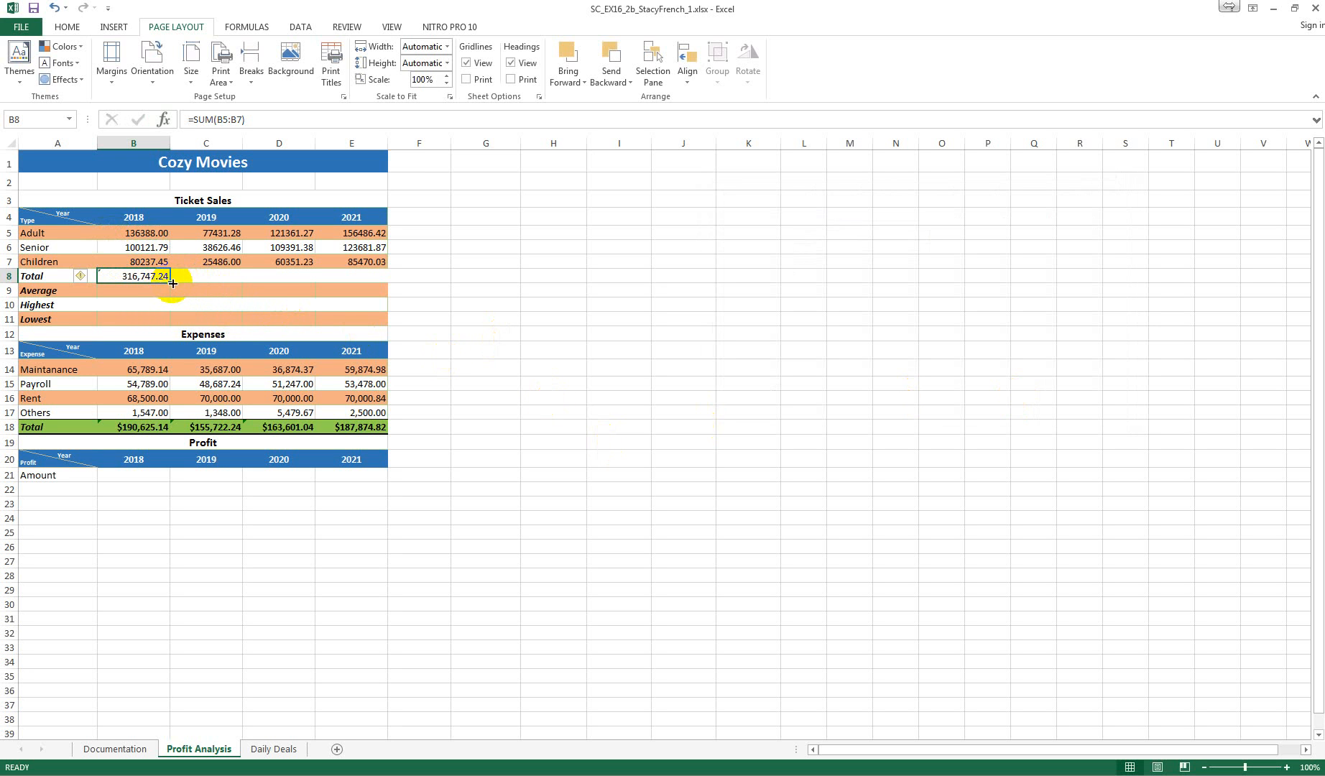
pyautogui.moveTo(173, 283); pyautogui.dragTo(363, 281)
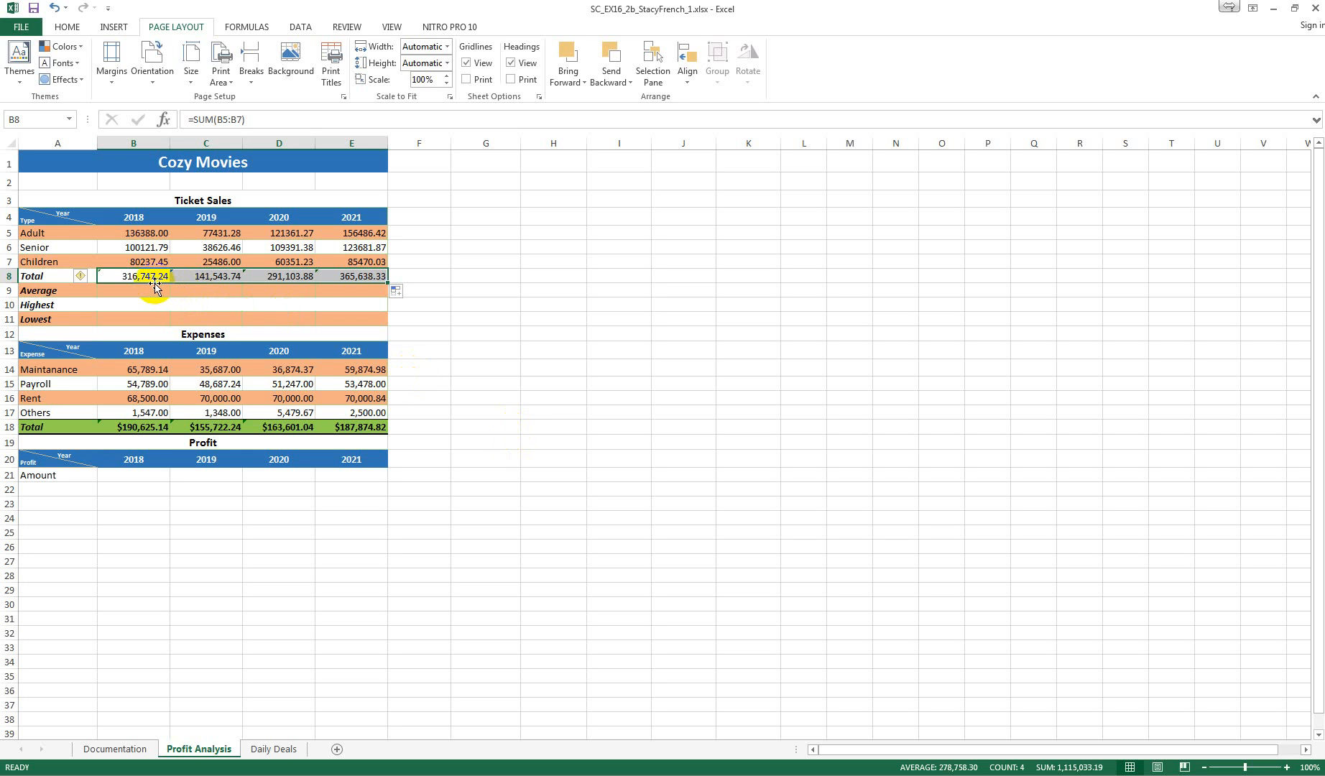
# Format the ticket sales totals in B8:E8 as Accounting with the $ symbol and two decimal places.
pyautogui.moveTo(128, 274); pyautogui.dragTo(357, 277)
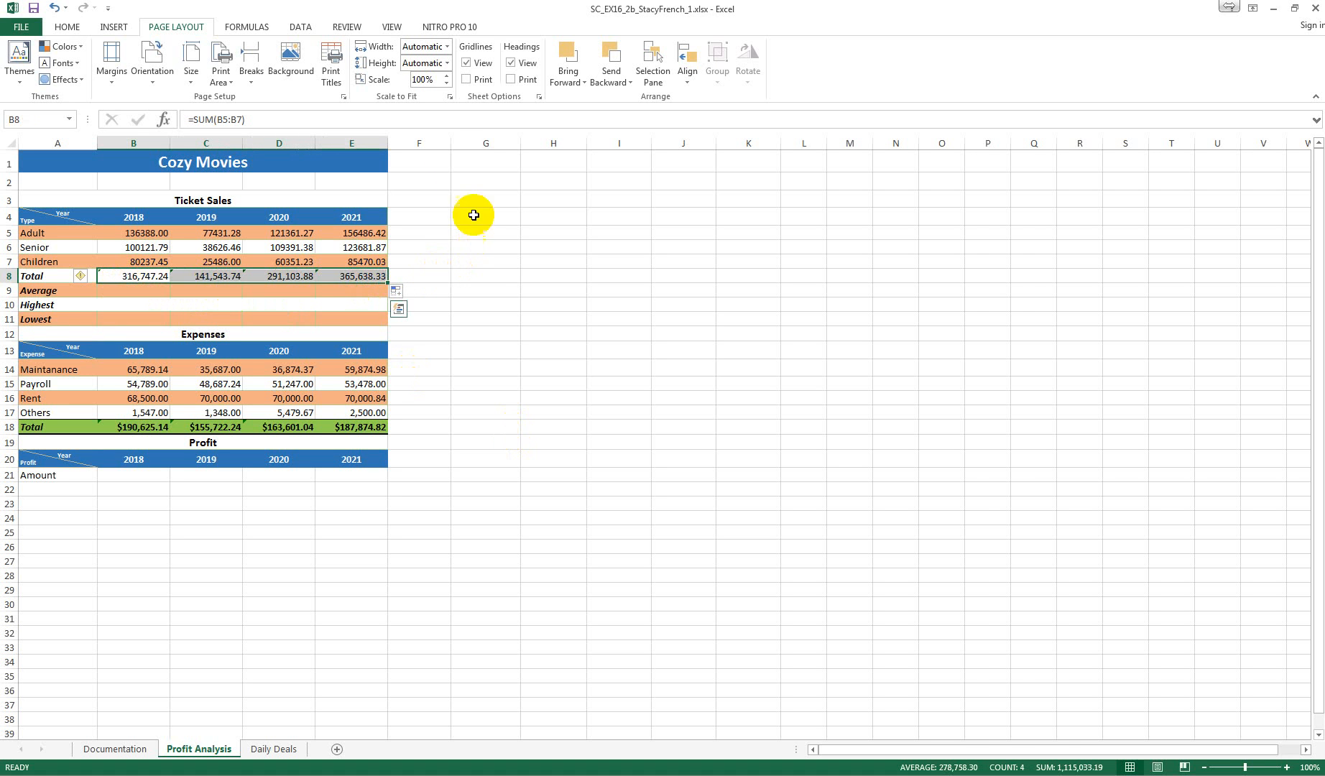
pyautogui.click(76, 28)
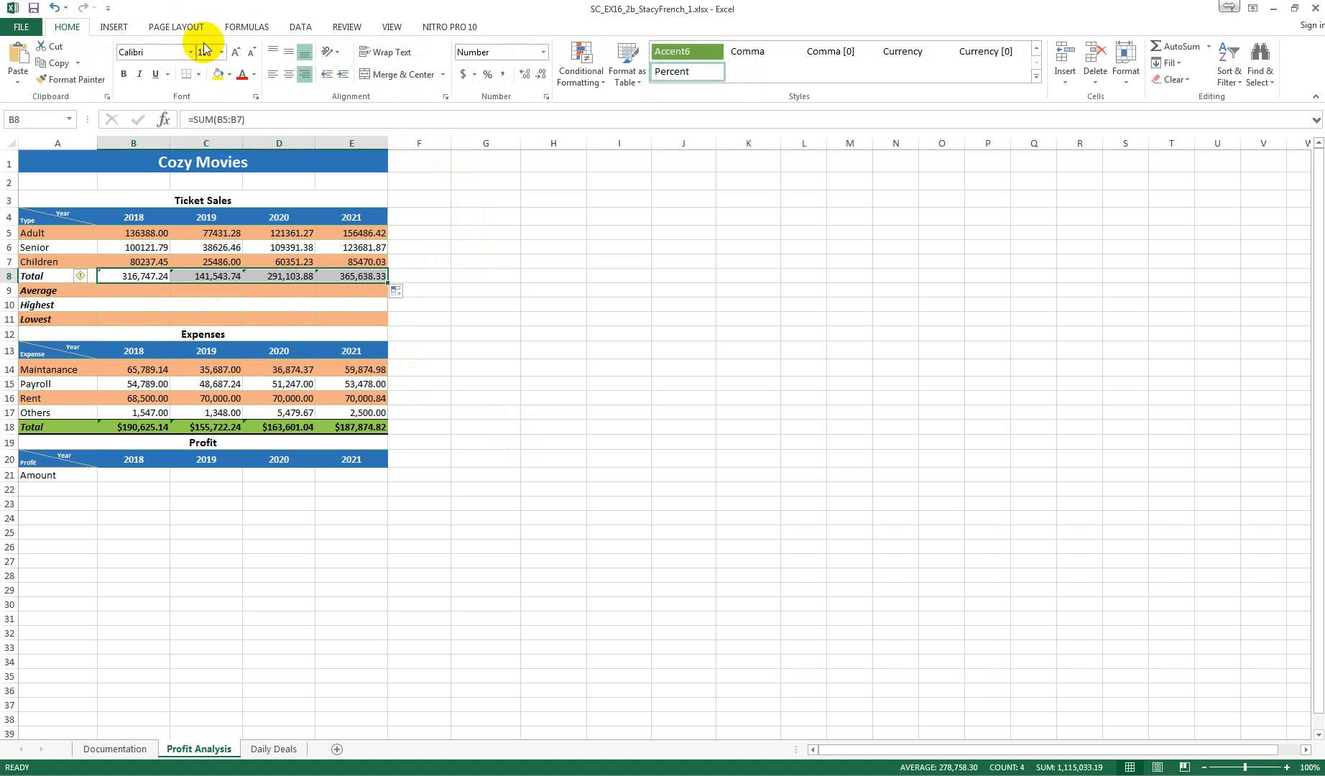
pyautogui.click(544, 52)
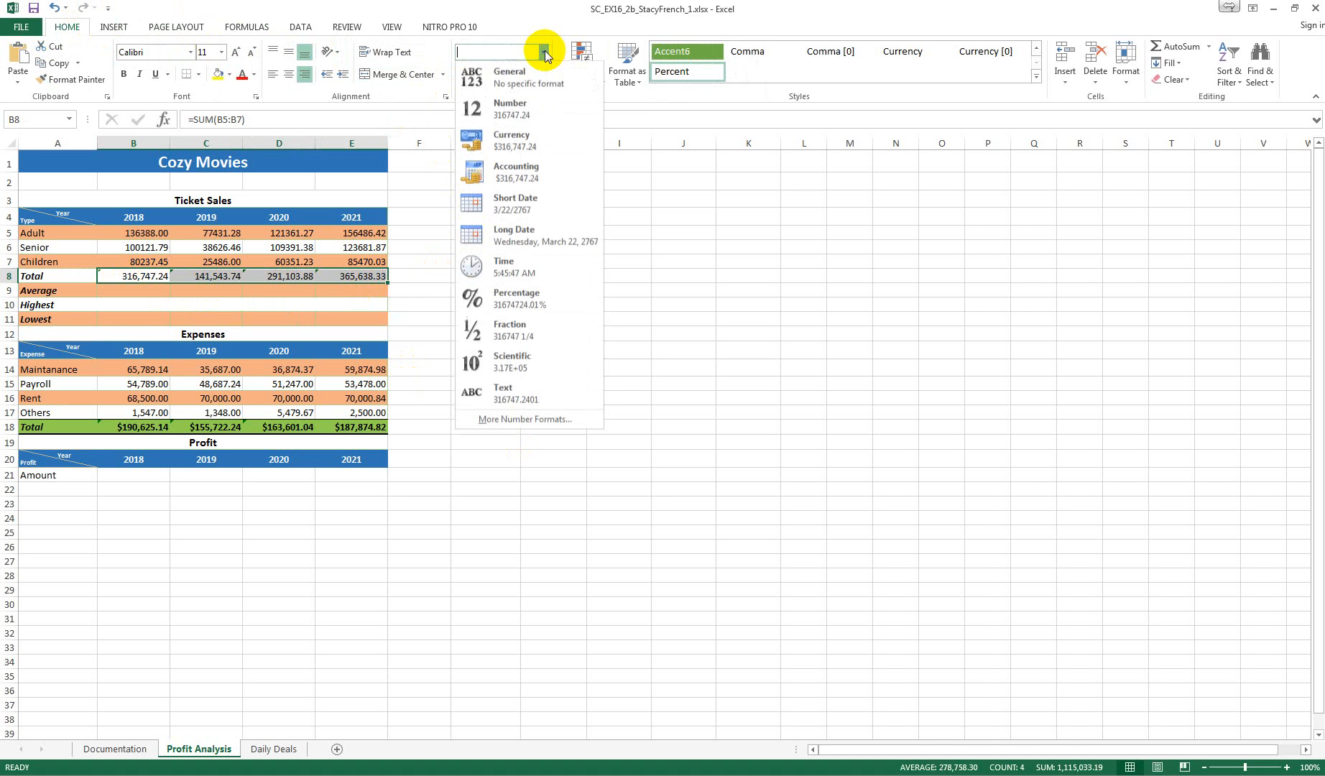
pyautogui.click(520, 171)
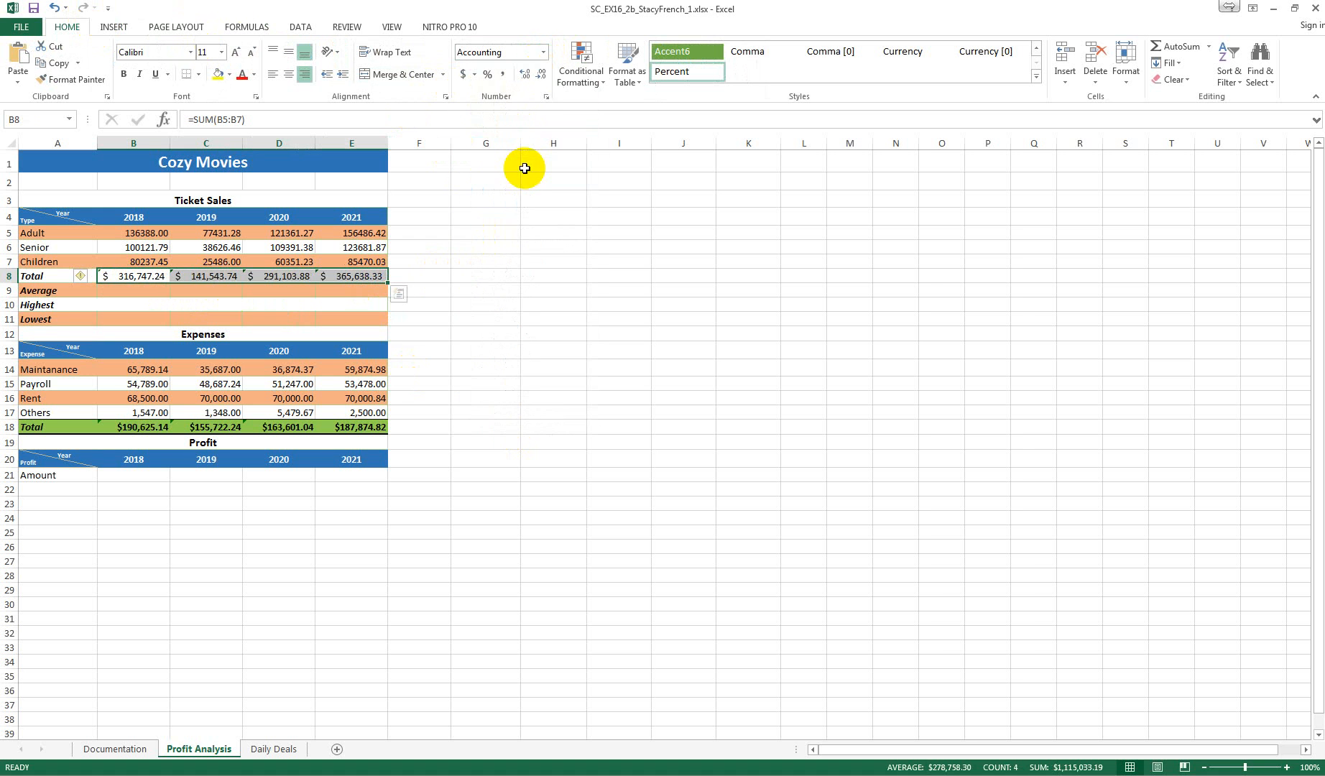
pyautogui.click(545, 96)
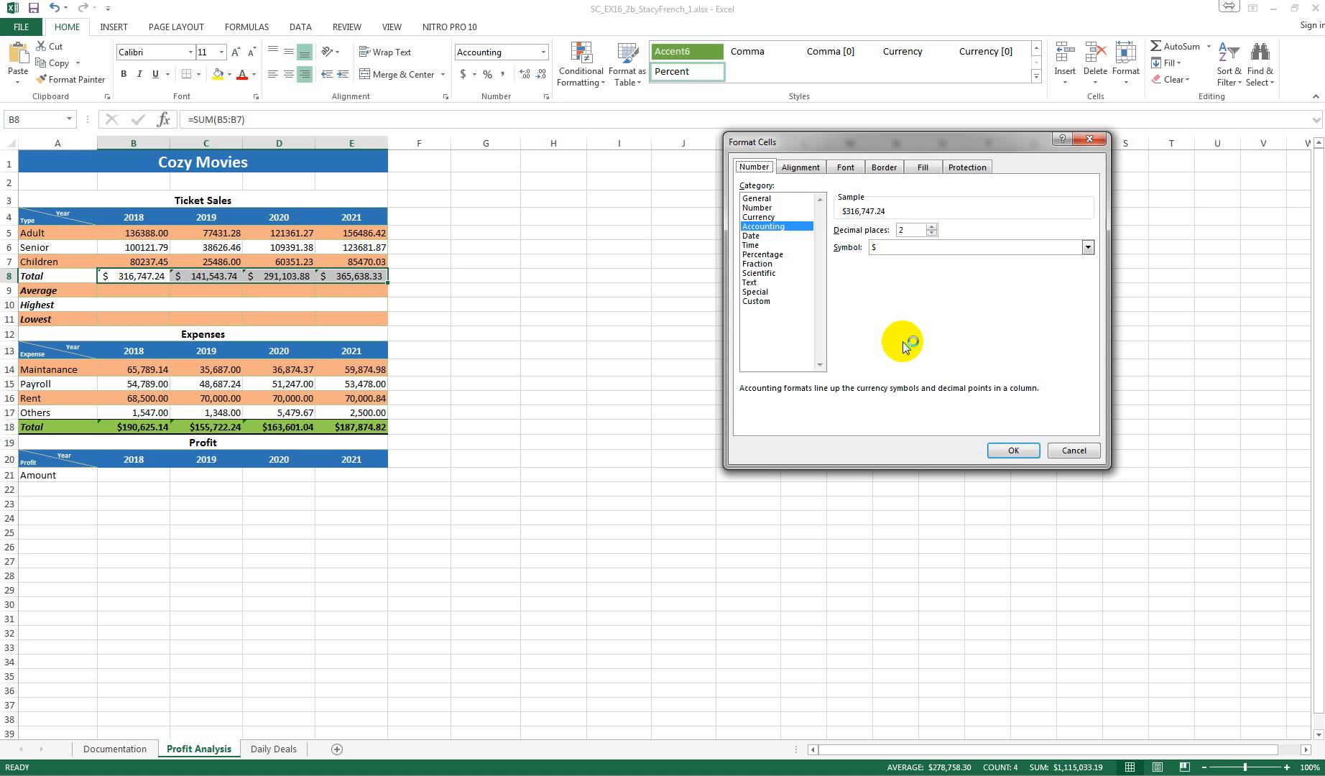
pyautogui.click(1012, 450)
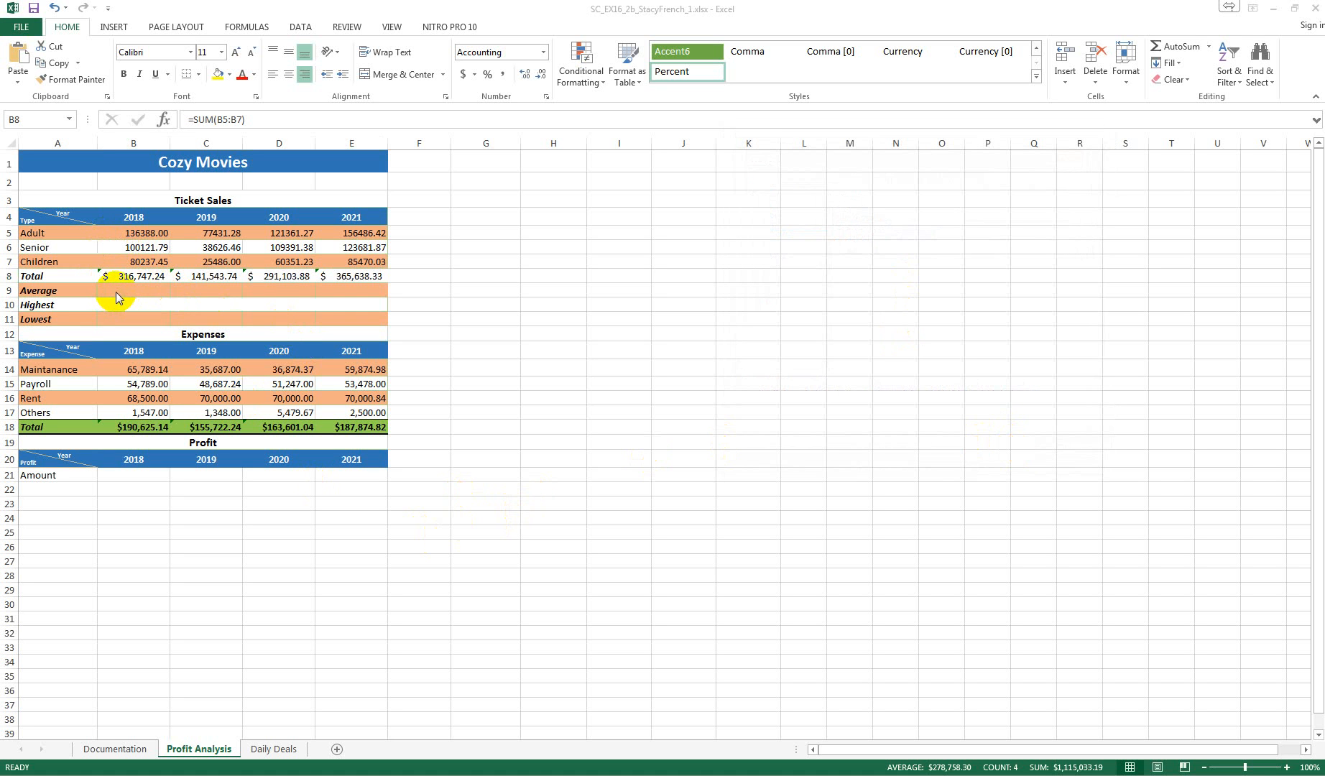
# Give the ticket sales Total row A8:E8 a standard light green fill and a top and thick bottom border.
pyautogui.click(40, 276)
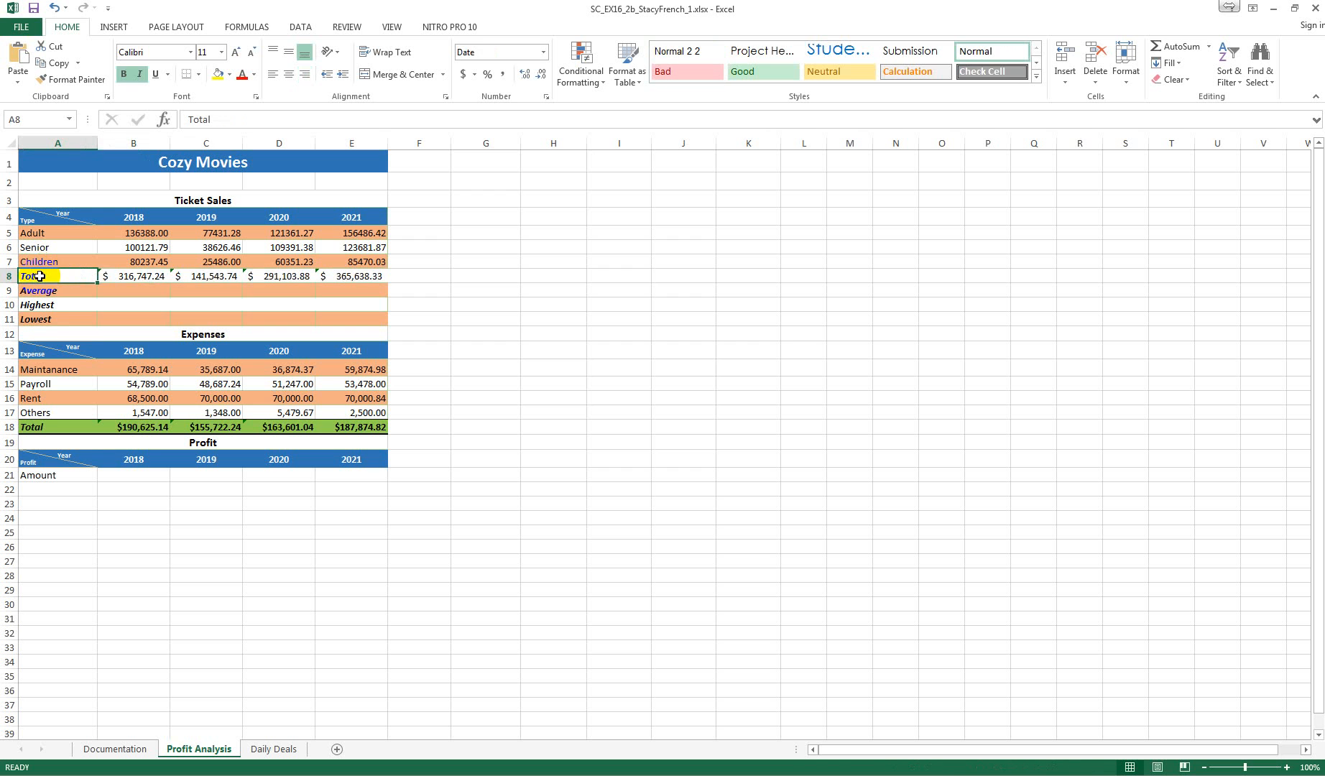
pyautogui.moveTo(40, 276); pyautogui.dragTo(334, 276)
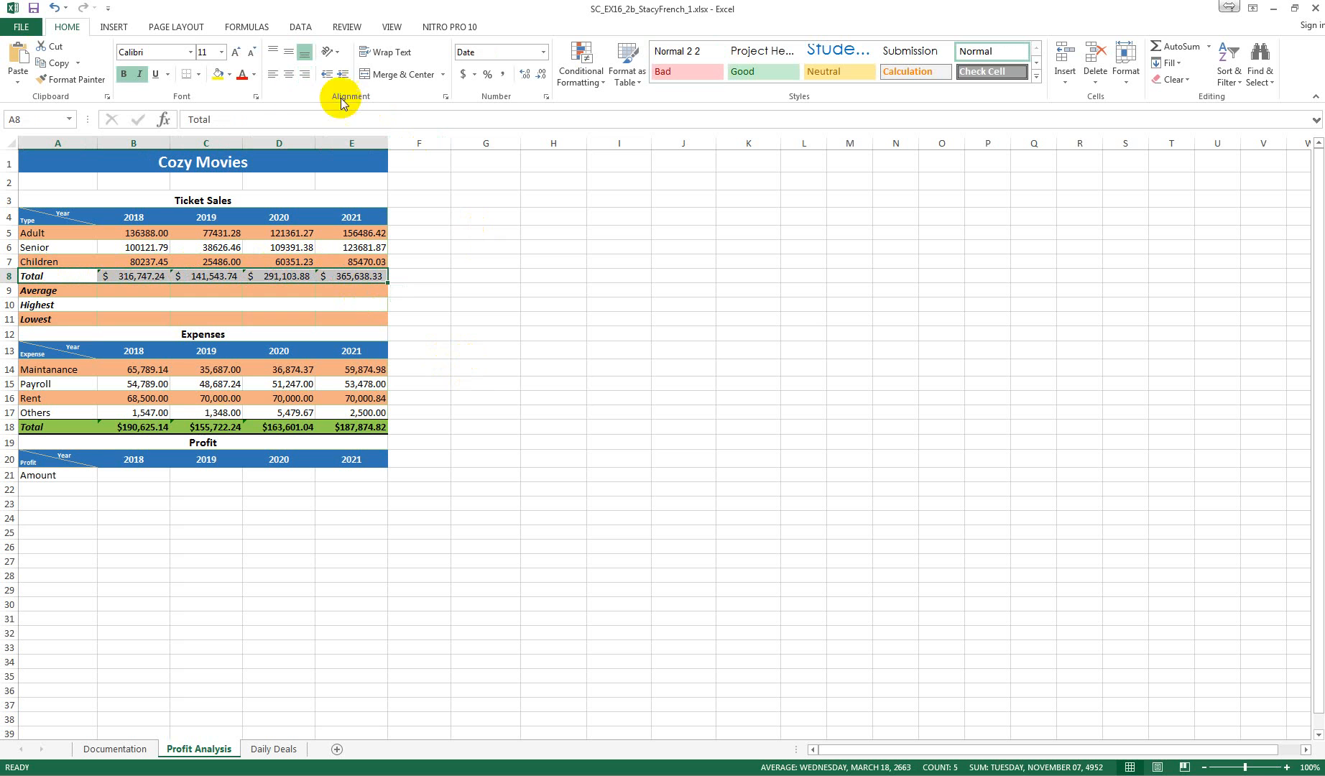
pyautogui.click(231, 75)
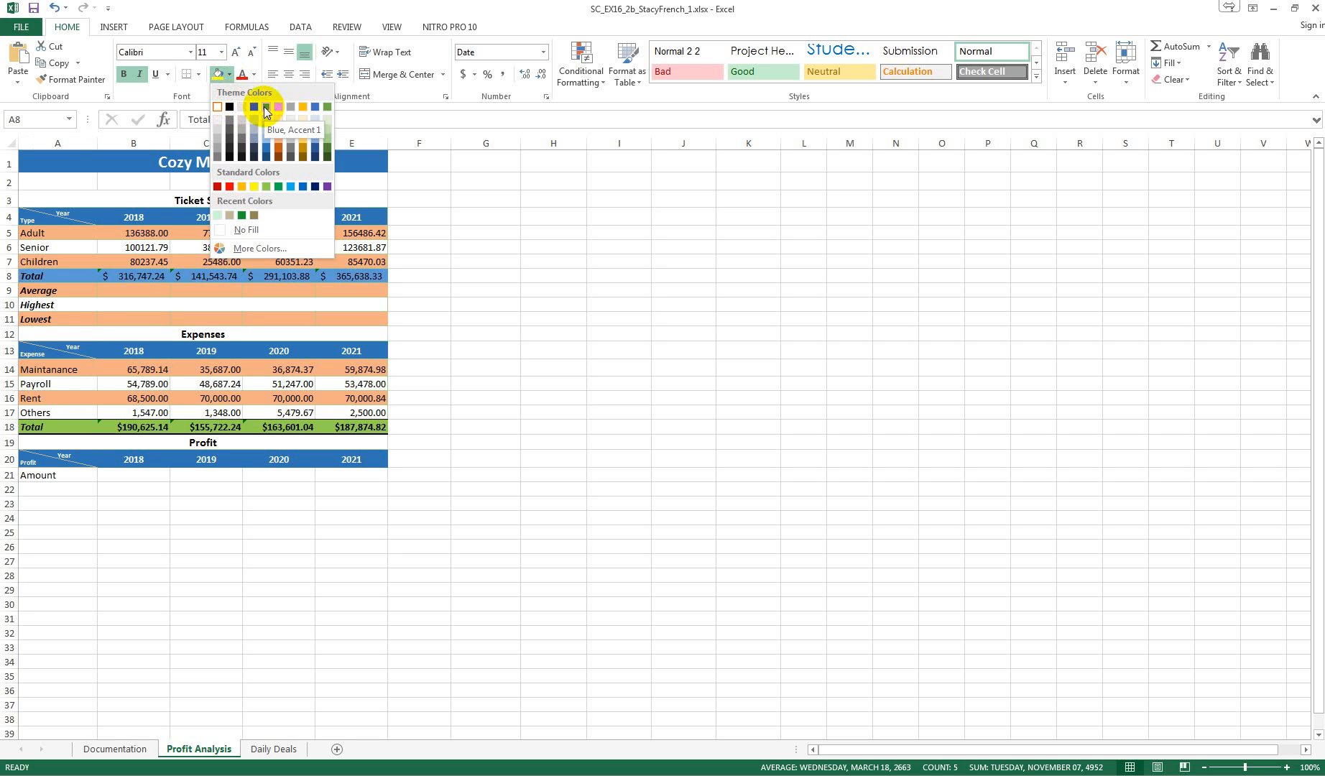
pyautogui.click(266, 188)
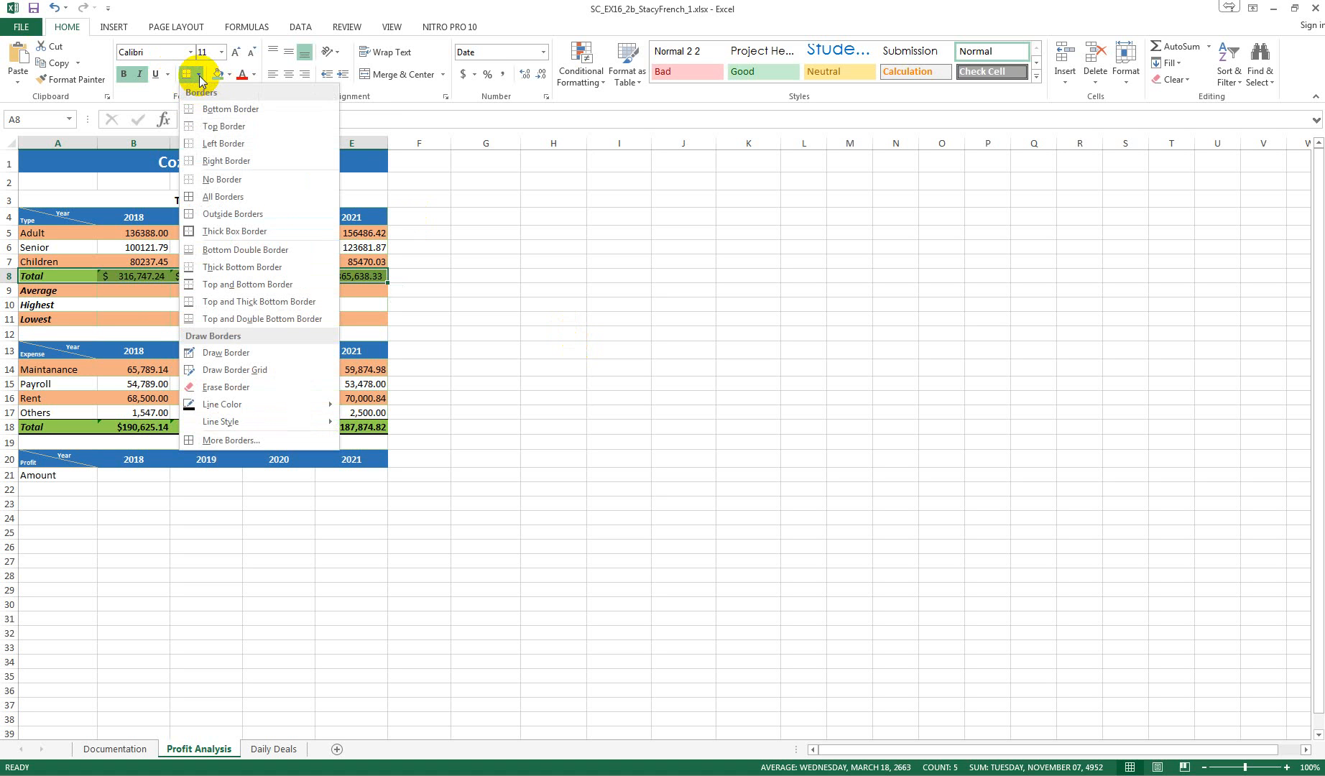
pyautogui.click(259, 301)
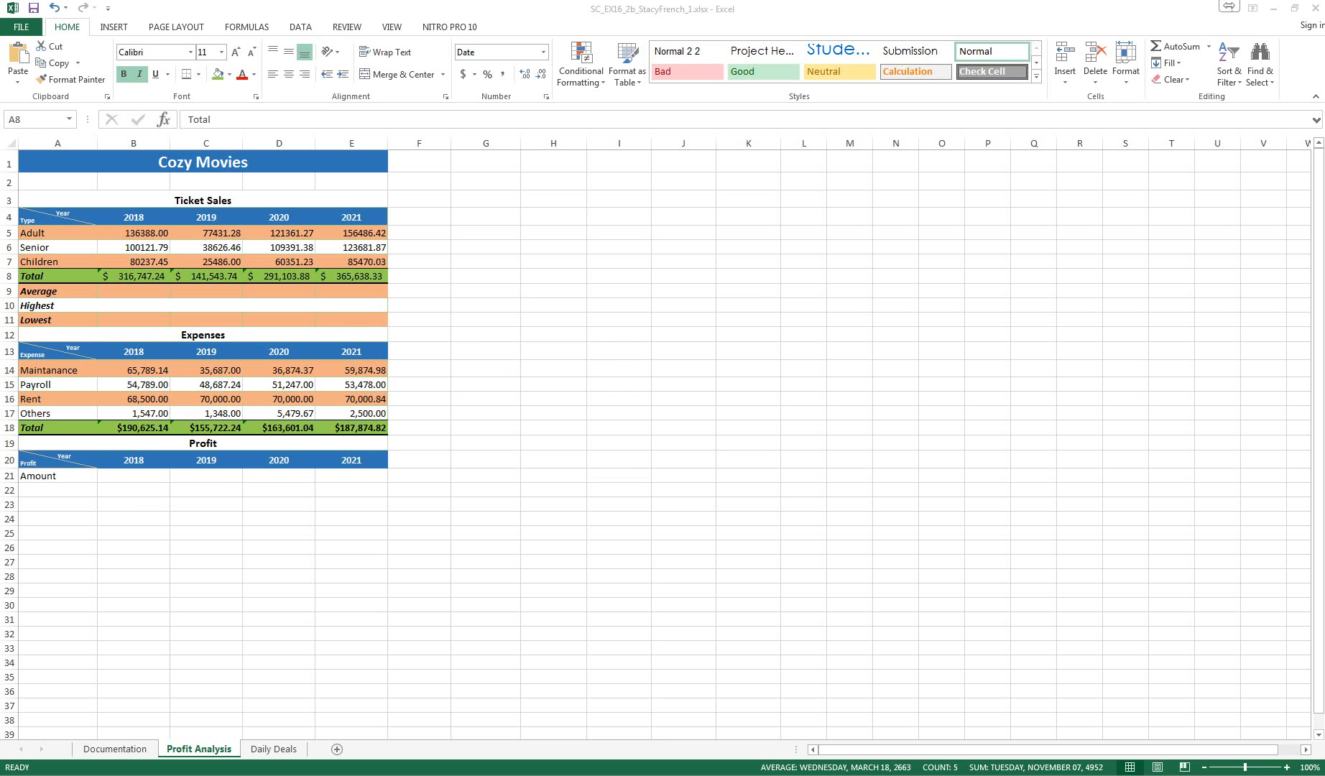
# Average the 2018 ticket sales in B9 with the AVERAGE function over B5:B7 and fill the formula across to E9.
pyautogui.click(129, 292)
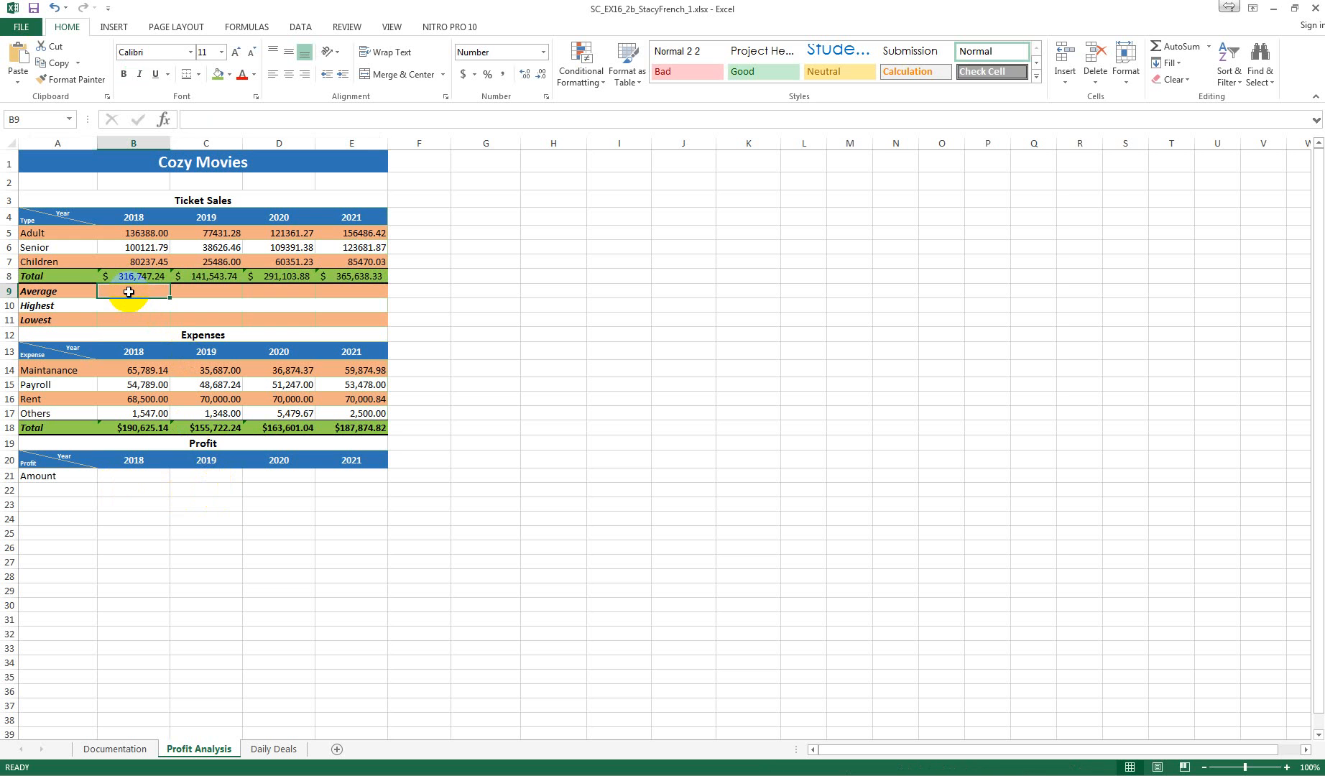
pyautogui.click(164, 119)
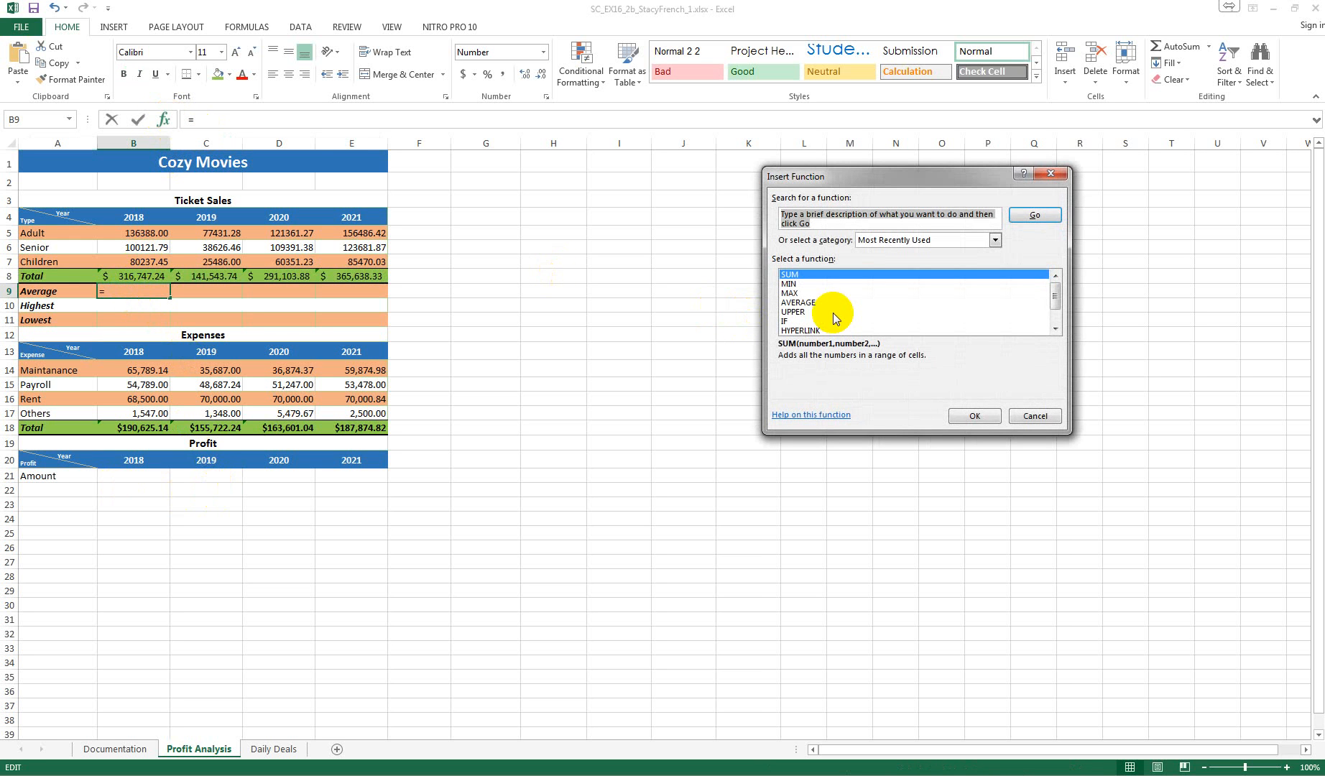
pyautogui.click(798, 303)
pyautogui.click(974, 415)
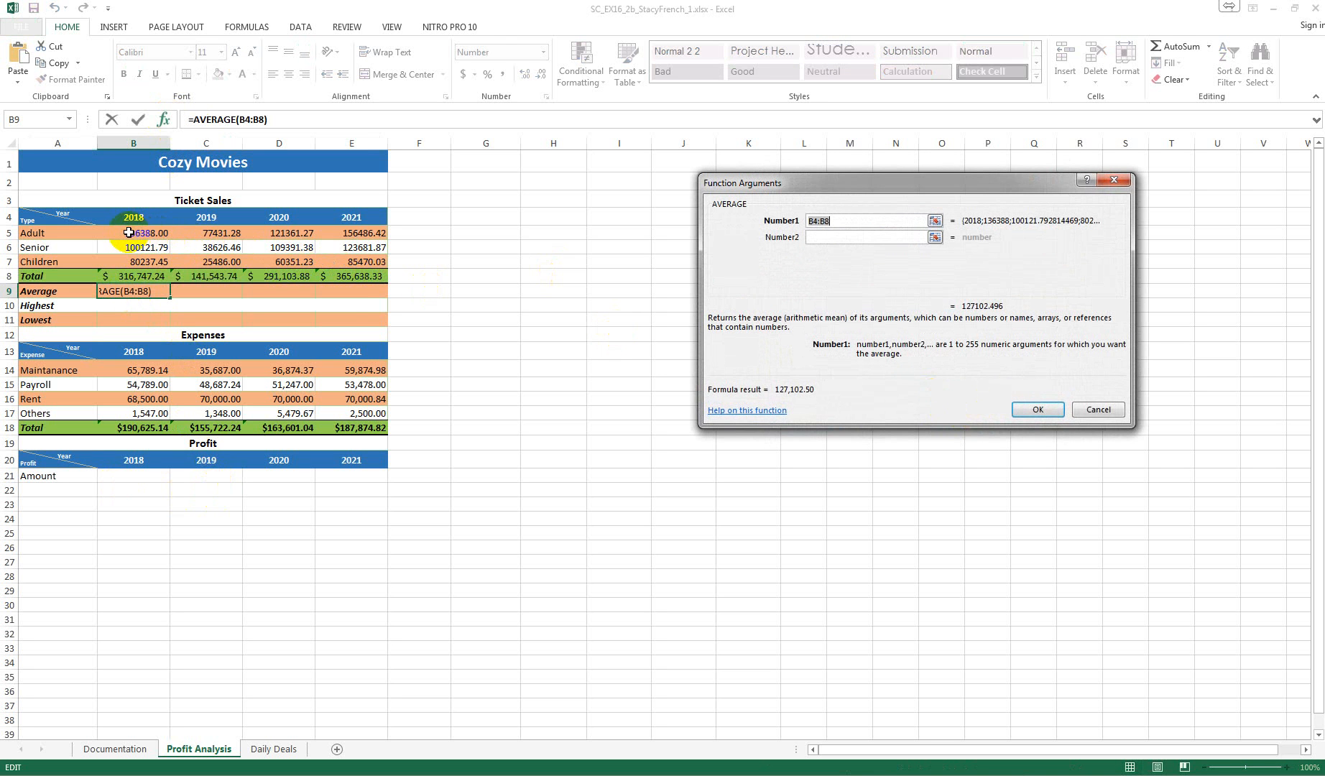
pyautogui.moveTo(129, 232); pyautogui.dragTo(130, 262)
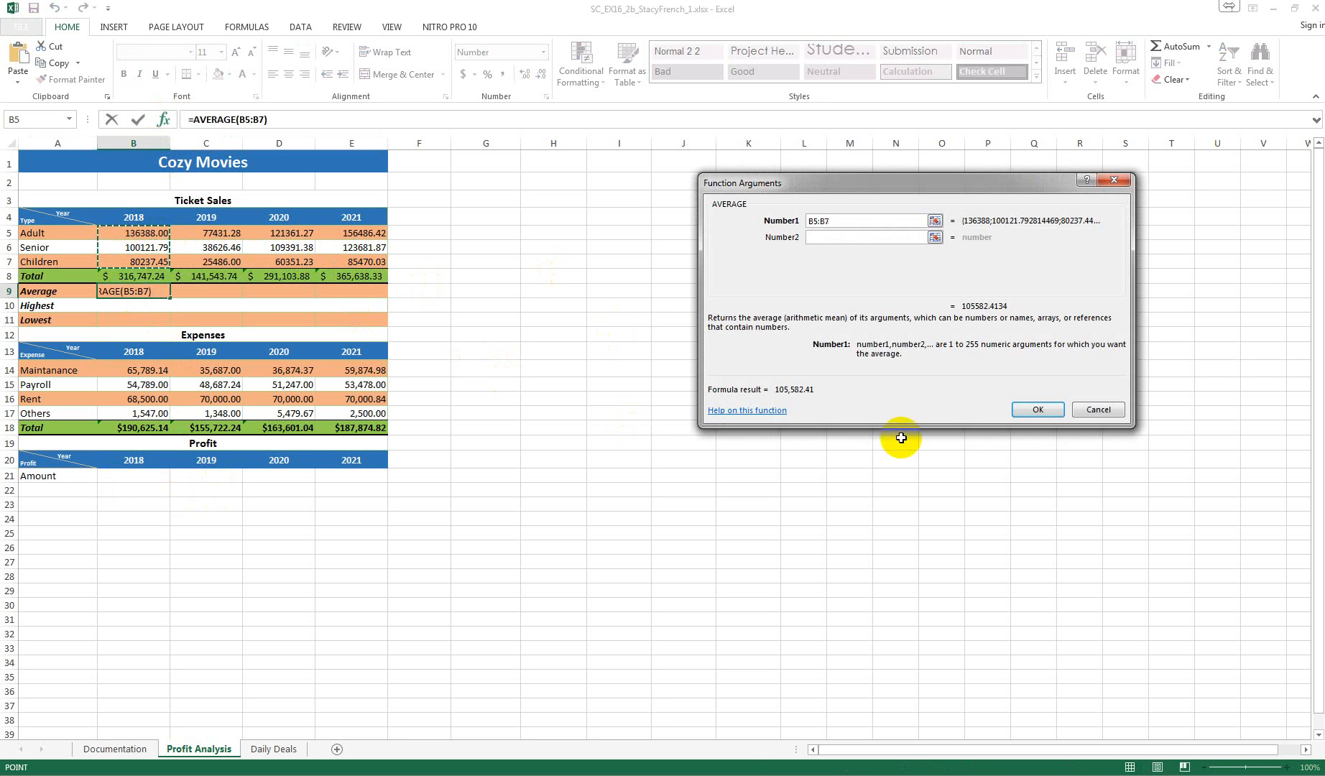
pyautogui.click(1038, 408)
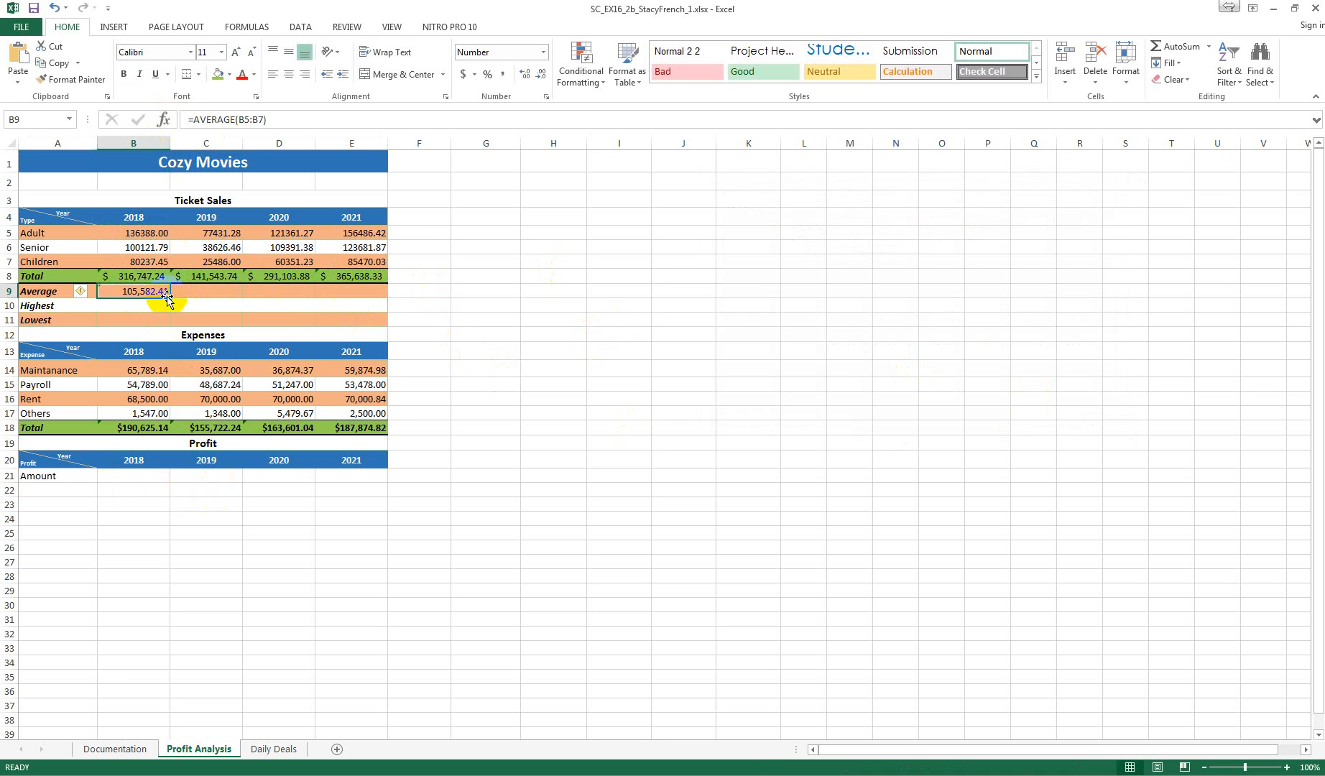
pyautogui.moveTo(171, 298); pyautogui.dragTo(359, 298)
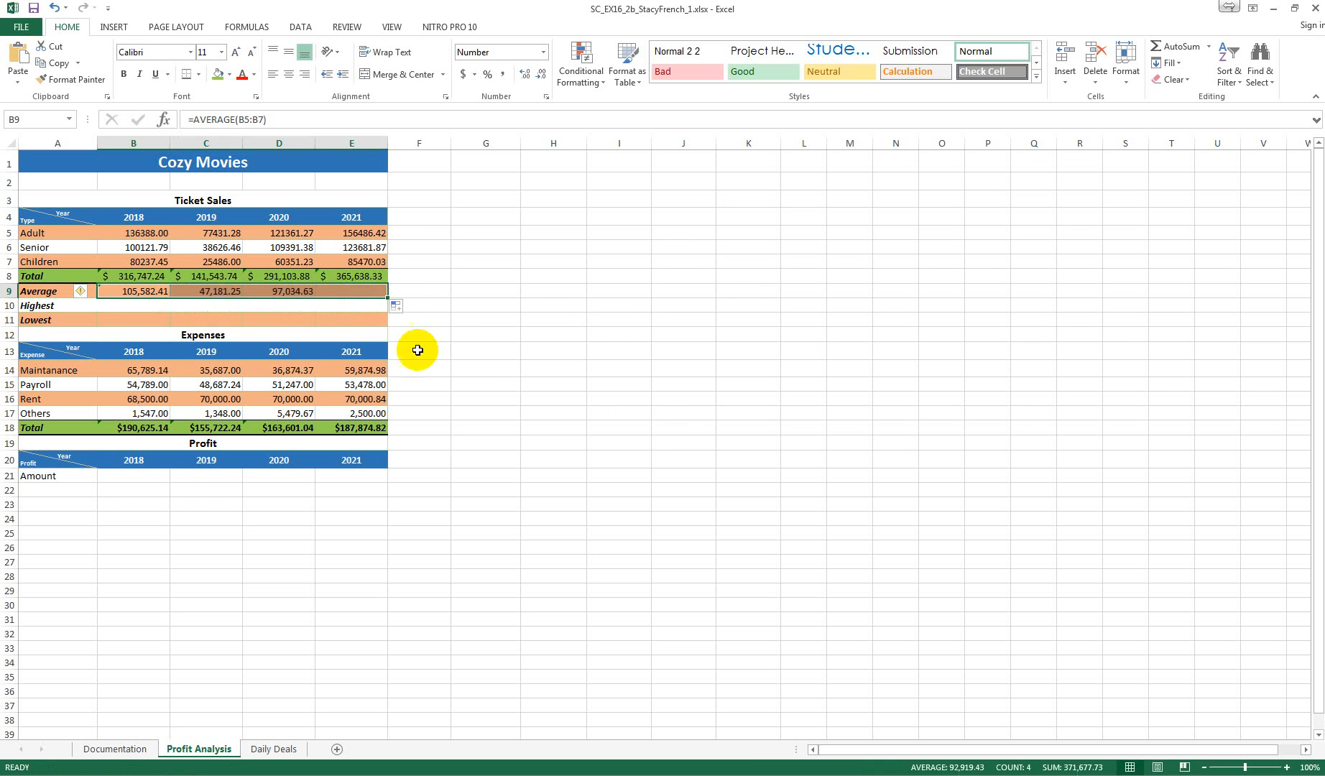
# Find the highest 2018 ticket sales in B10 with the MAX function over B5:B7 and fill the formula across to E10.
pyautogui.click(132, 308)
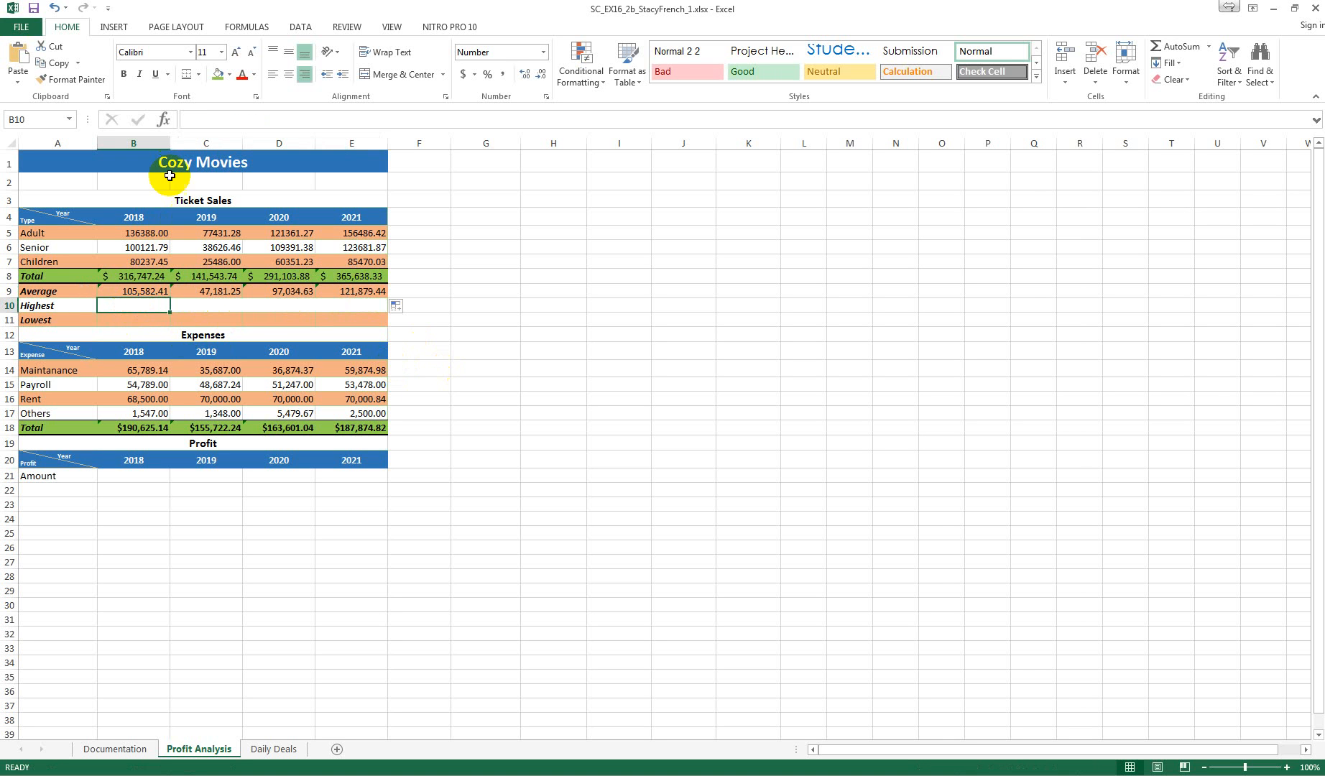
pyautogui.click(163, 120)
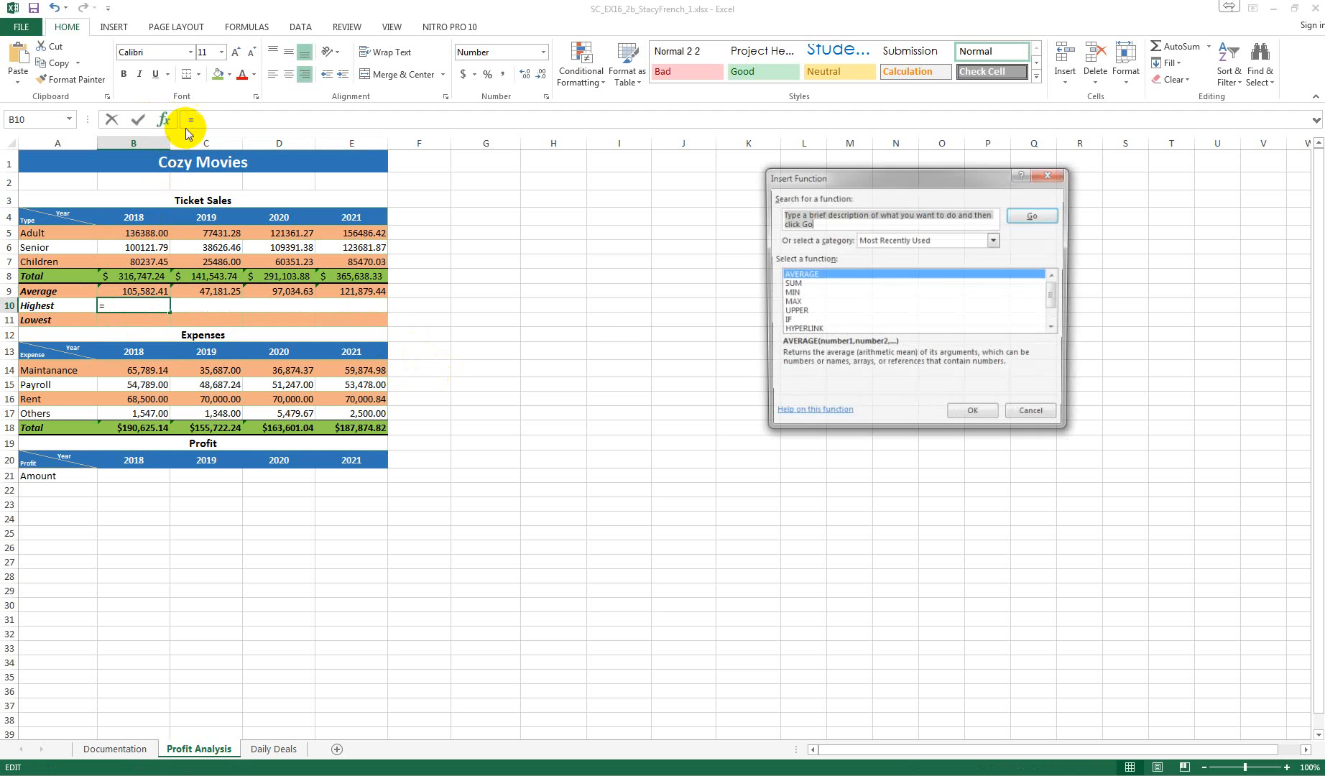
pyautogui.click(790, 302)
pyautogui.click(970, 416)
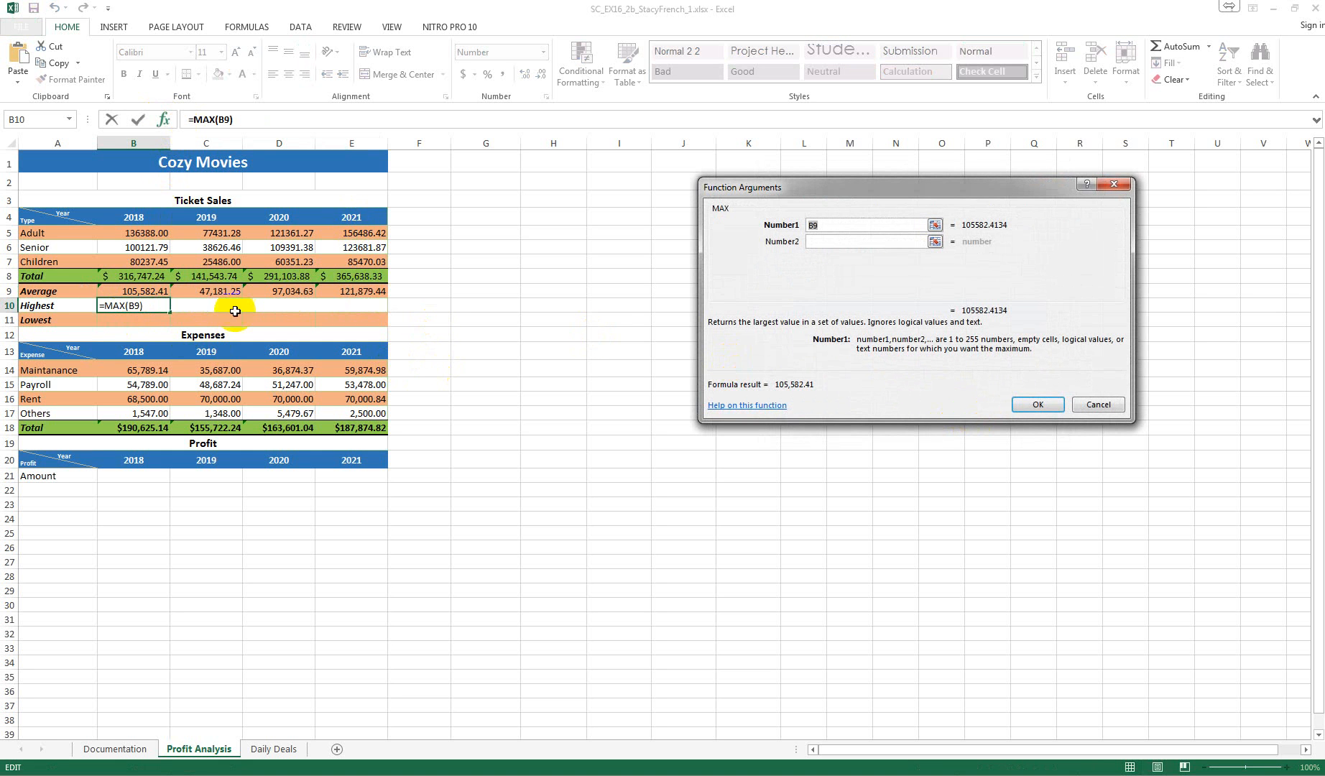
pyautogui.moveTo(134, 237); pyautogui.dragTo(134, 257)
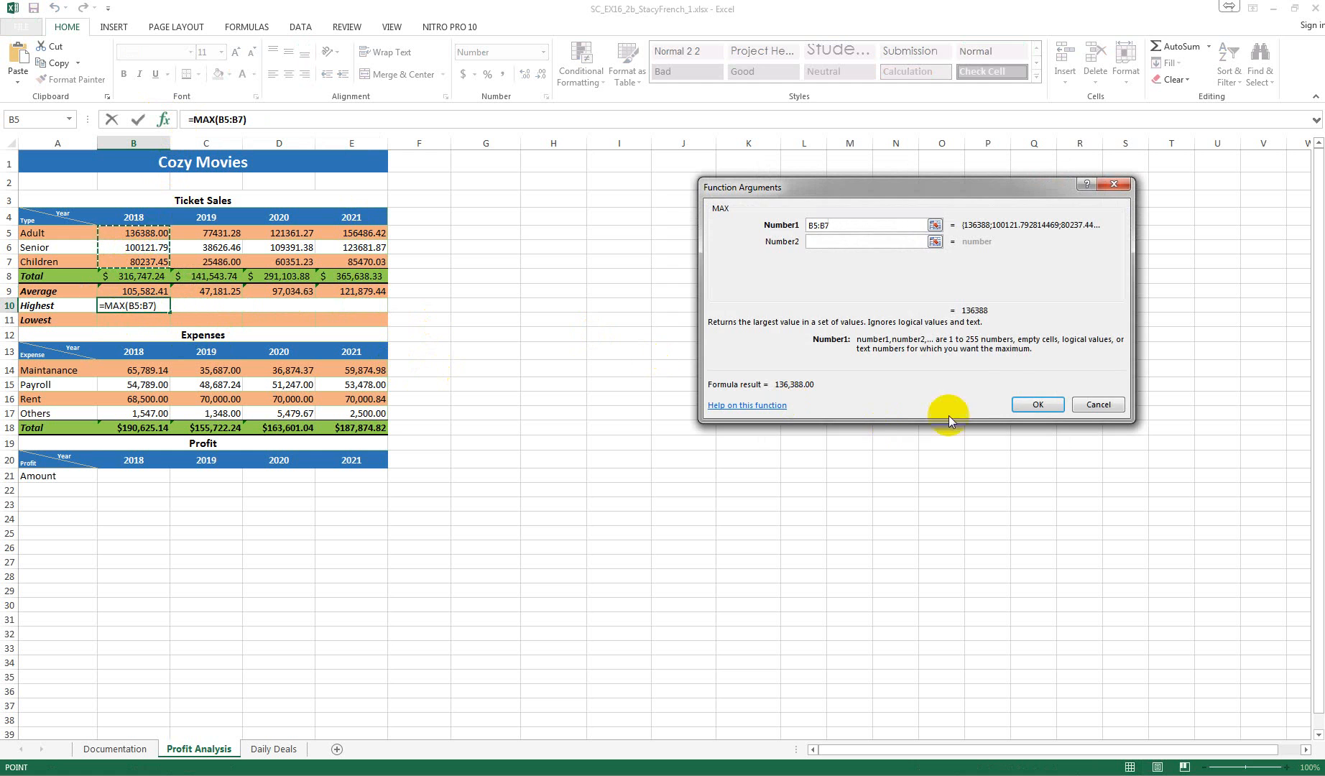
pyautogui.click(1034, 403)
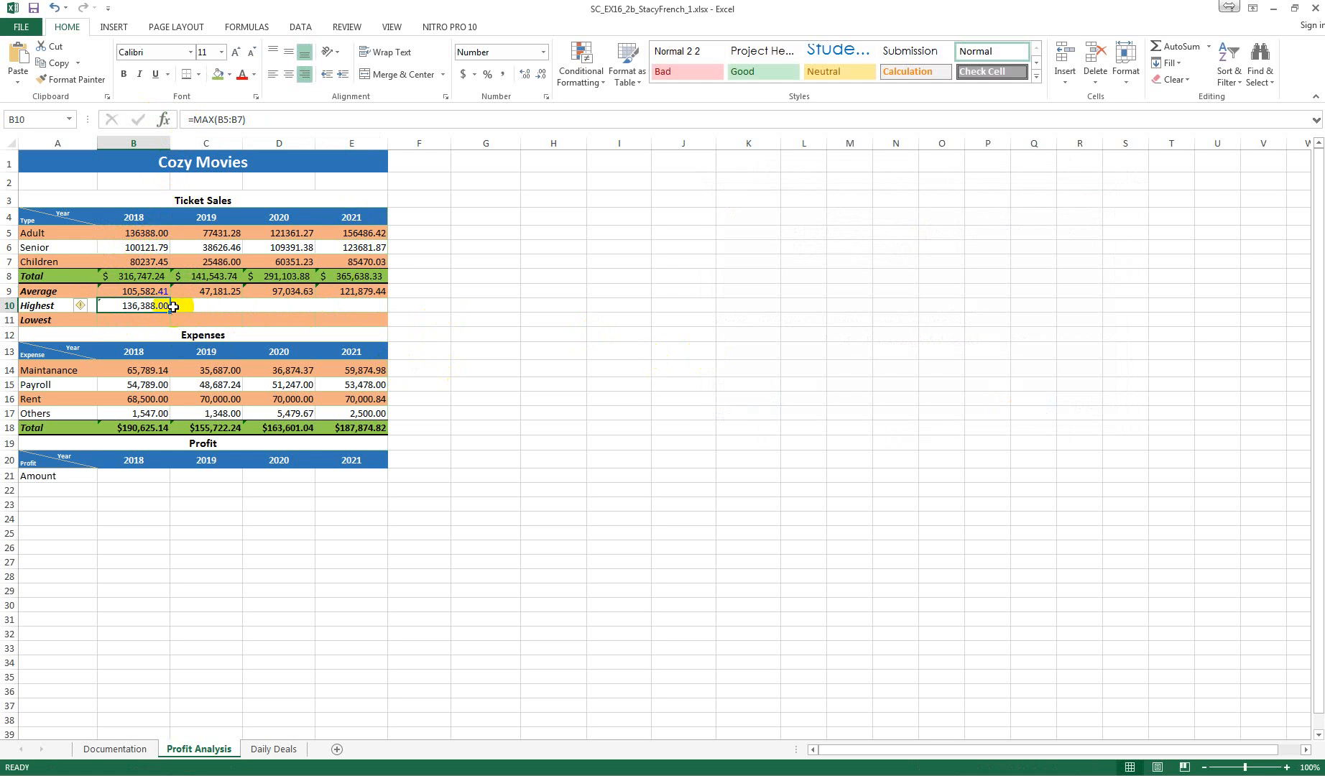
pyautogui.moveTo(171, 311); pyautogui.dragTo(337, 313)
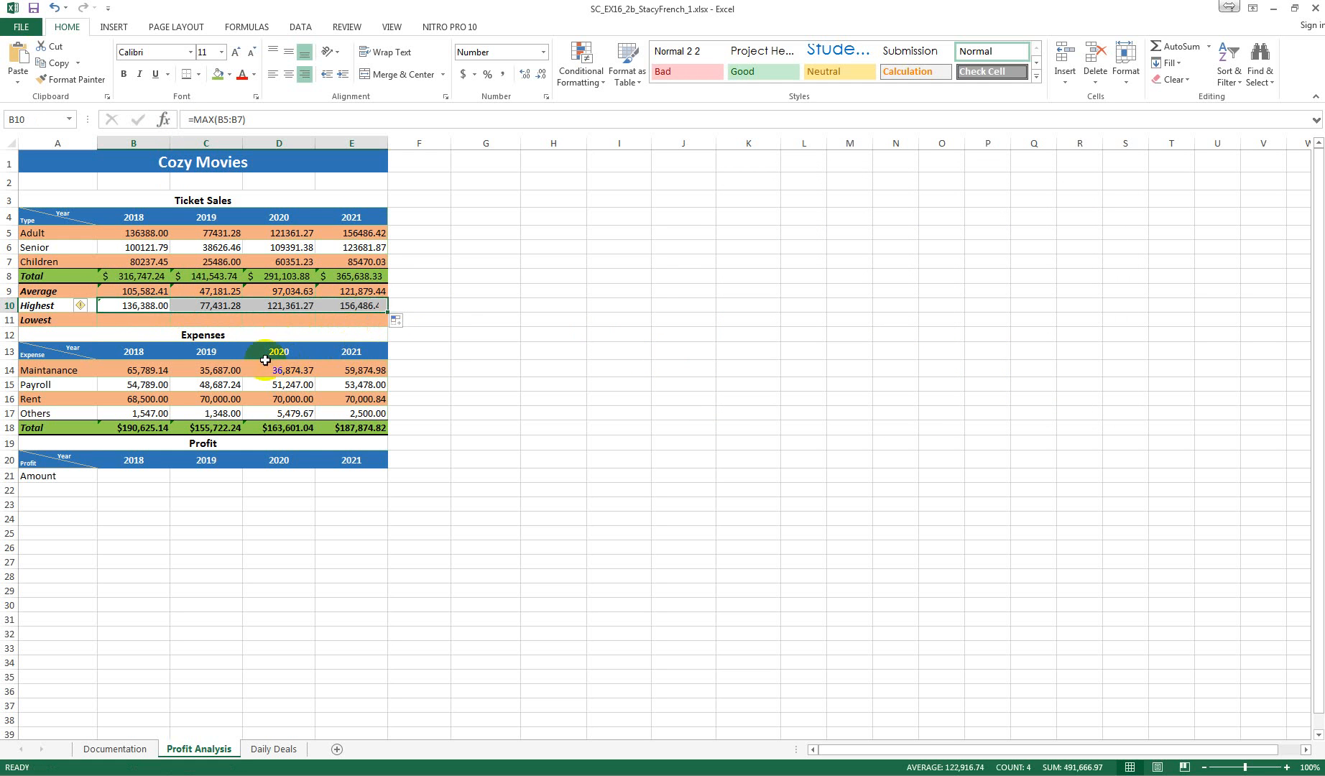
# Find the lowest 2018 ticket sales in B11 with the MIN function over B5:B7 and fill the formula across to E11.
pyautogui.click(137, 324)
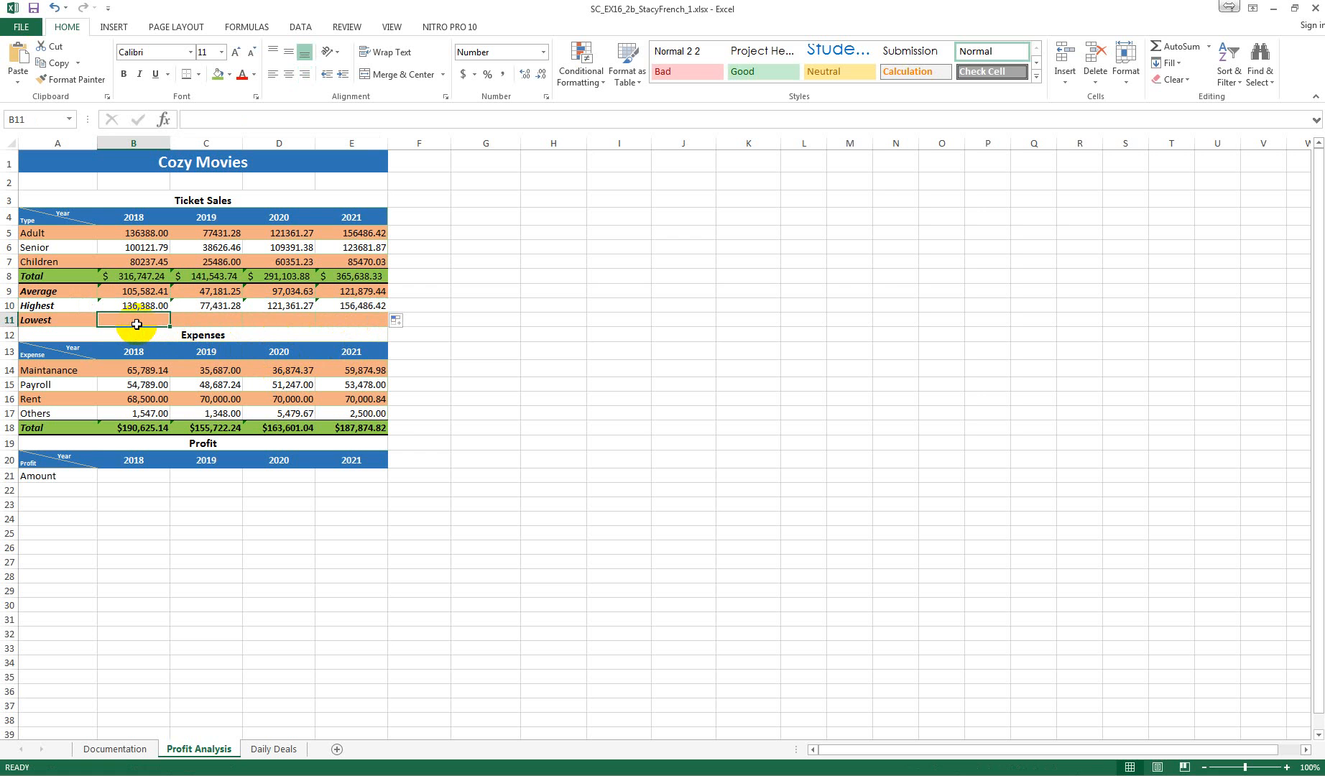
pyautogui.click(168, 121)
pyautogui.click(791, 303)
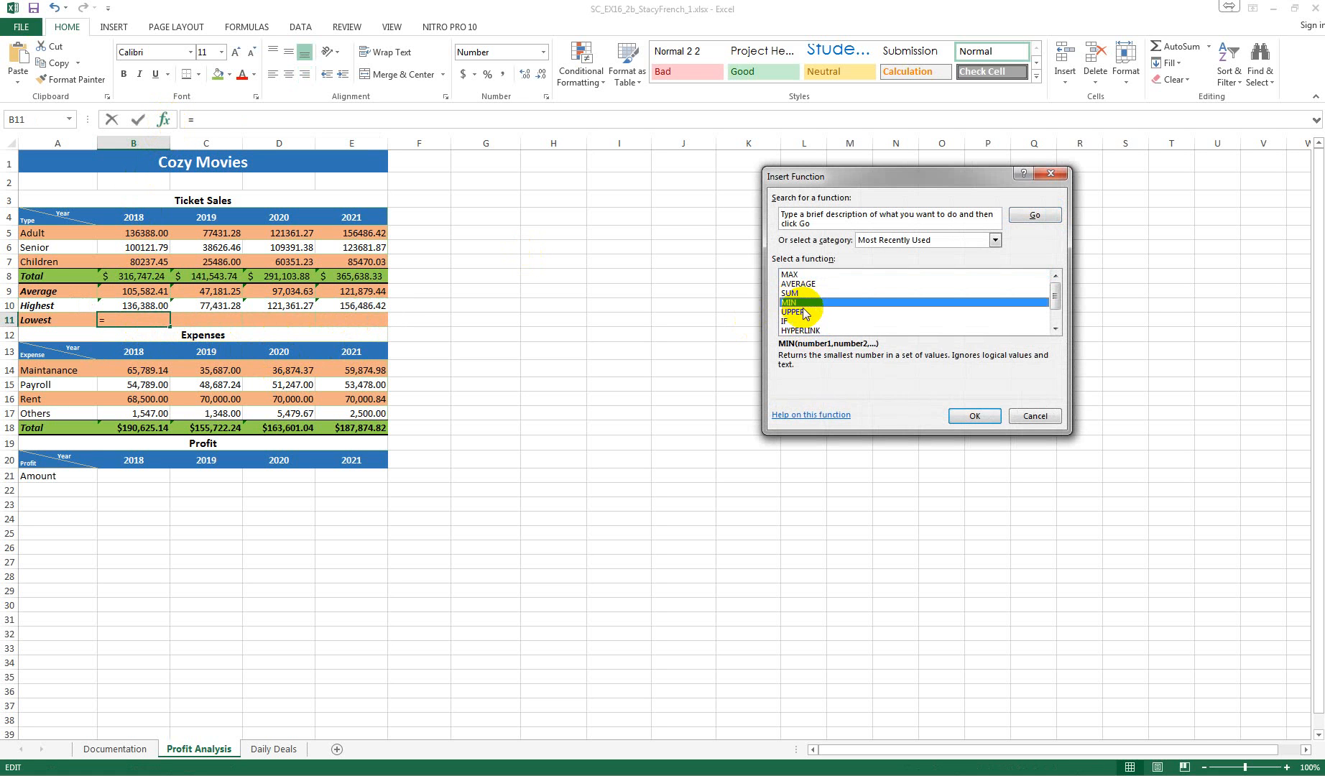
pyautogui.click(974, 415)
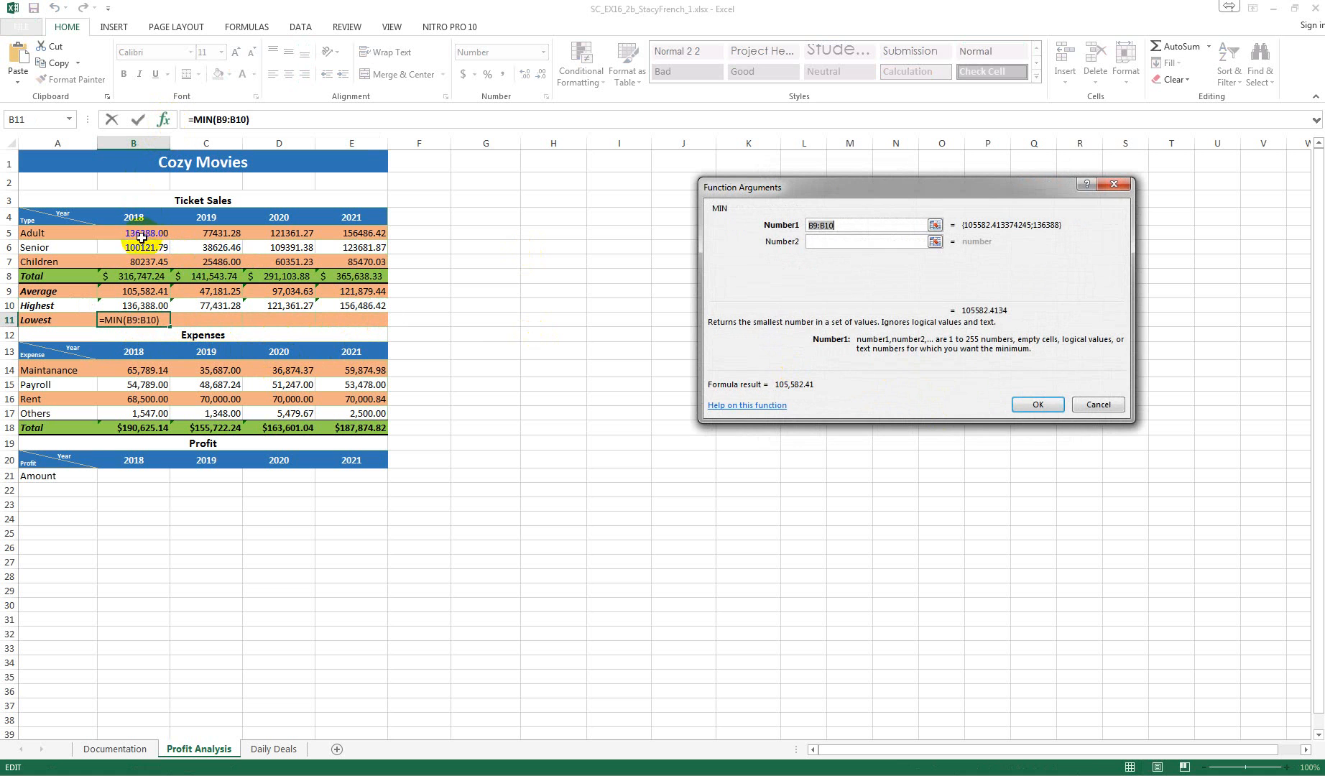
pyautogui.moveTo(136, 236); pyautogui.dragTo(144, 262)
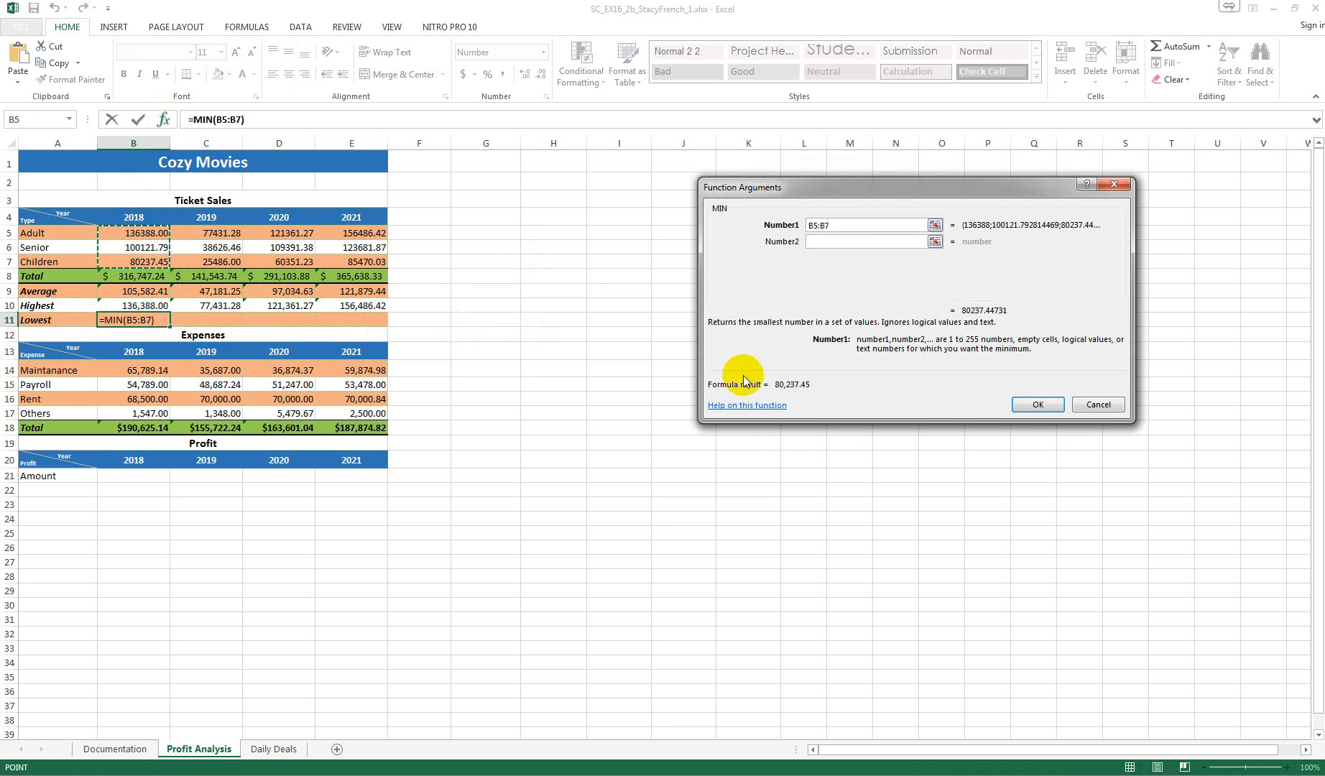
pyautogui.click(1035, 404)
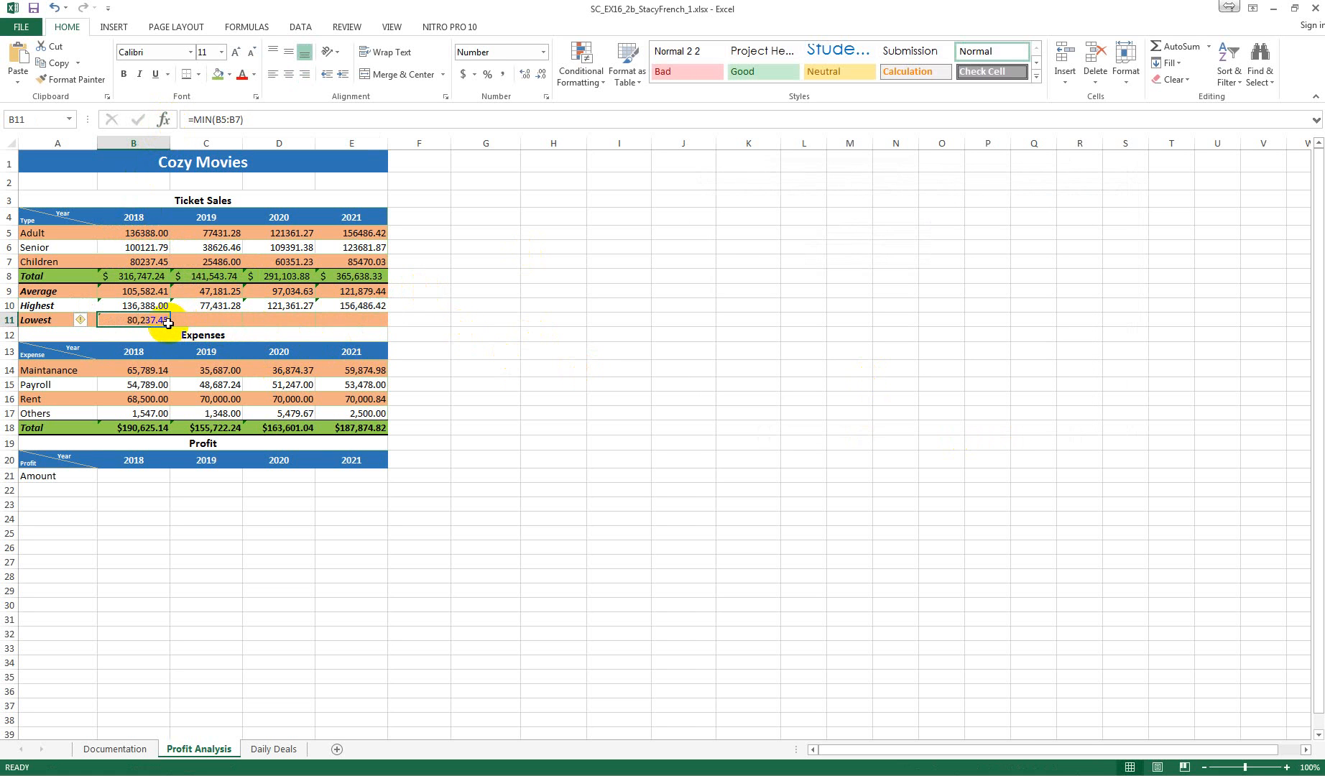
pyautogui.moveTo(170, 326); pyautogui.dragTo(351, 325)
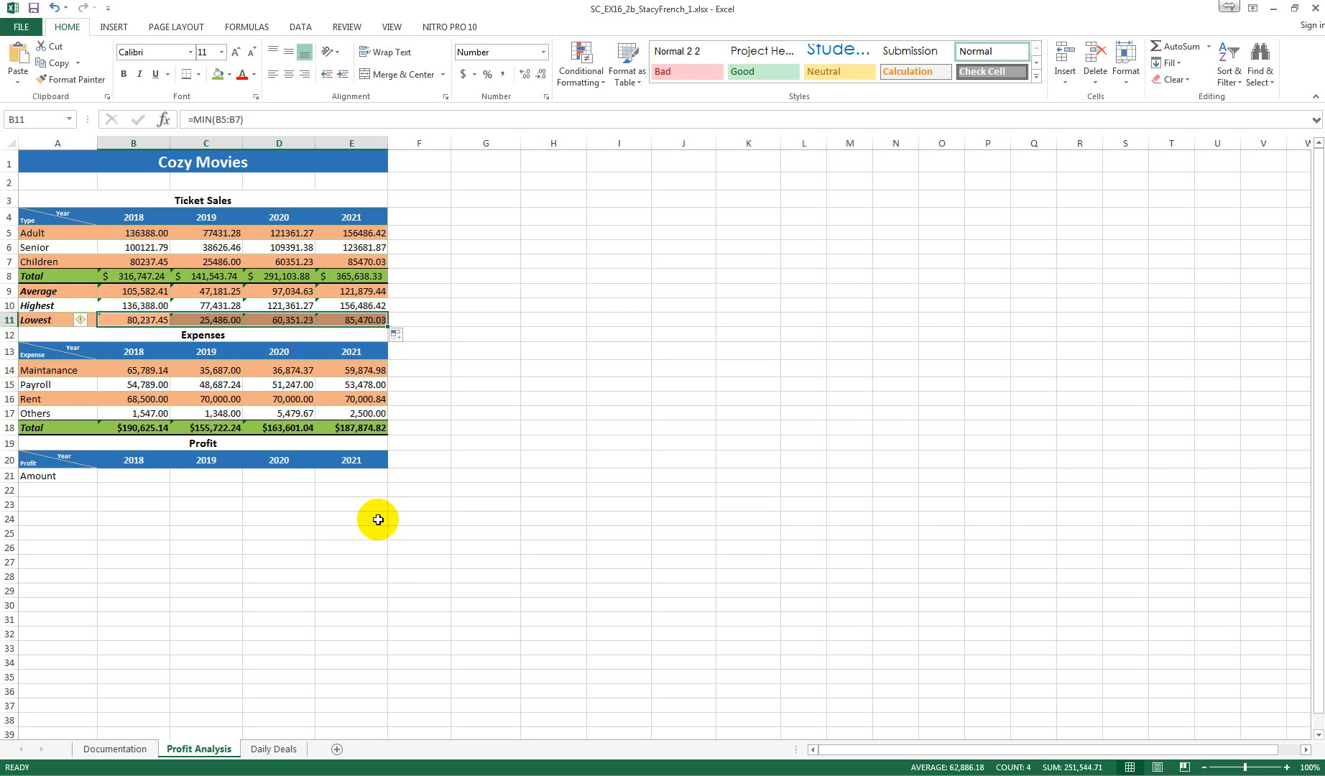
# Calculate the 2018 profit in B21 with the formula =B8-B18 and fill it across to E21.
pyautogui.click(130, 478)
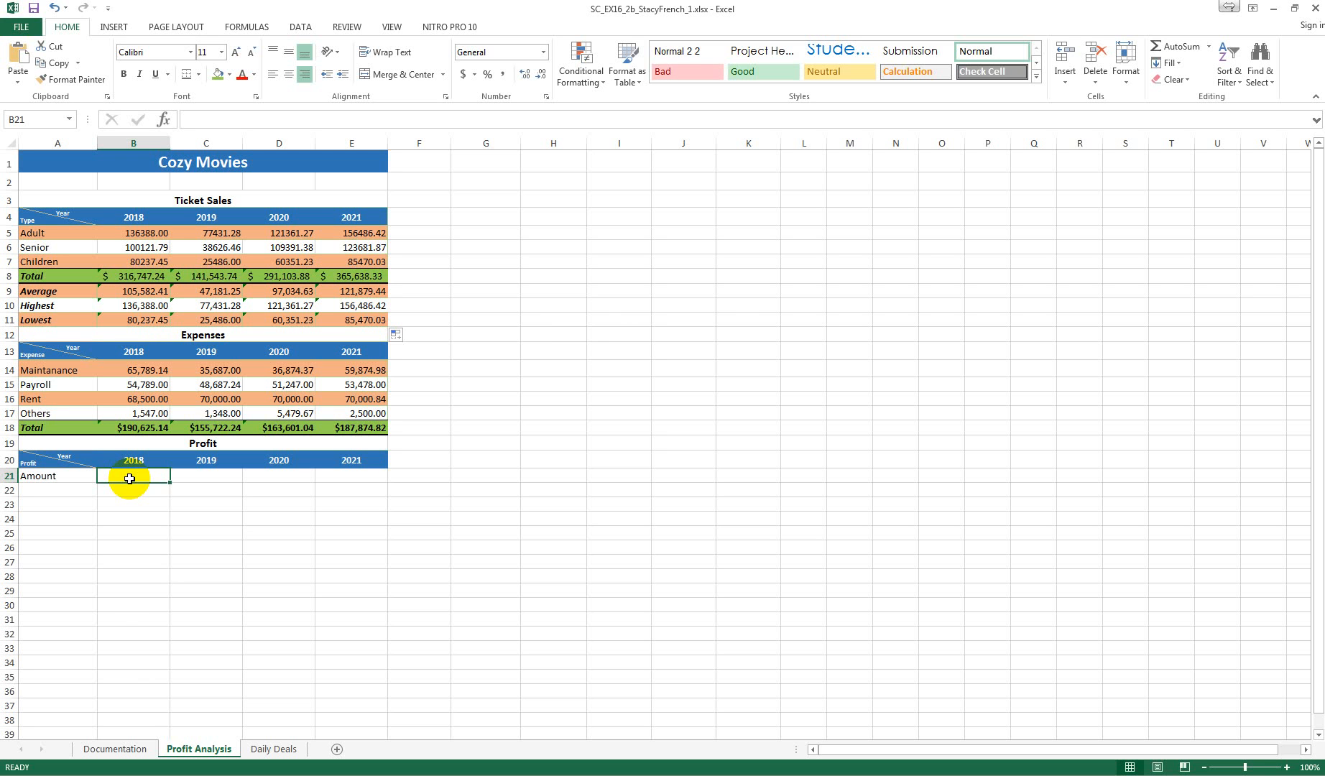
pyautogui.write('=')
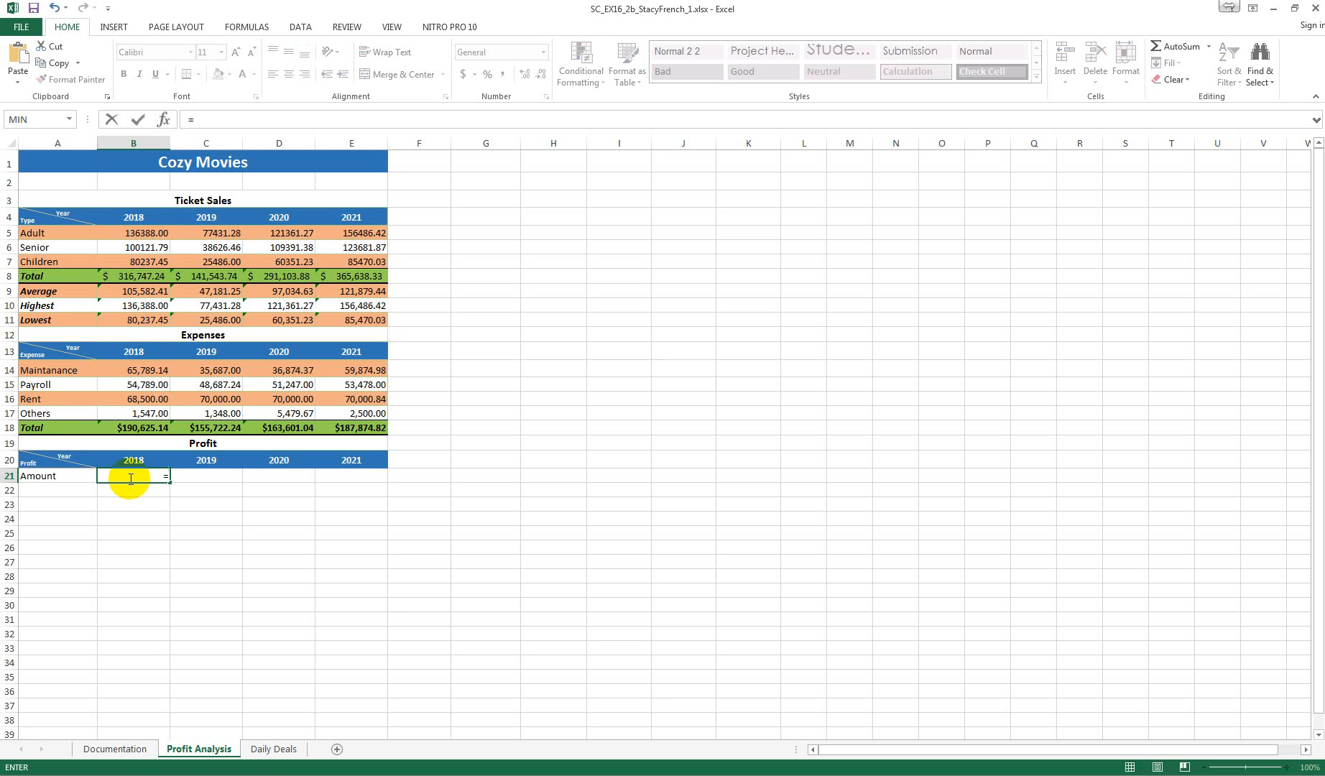
pyautogui.write('B')
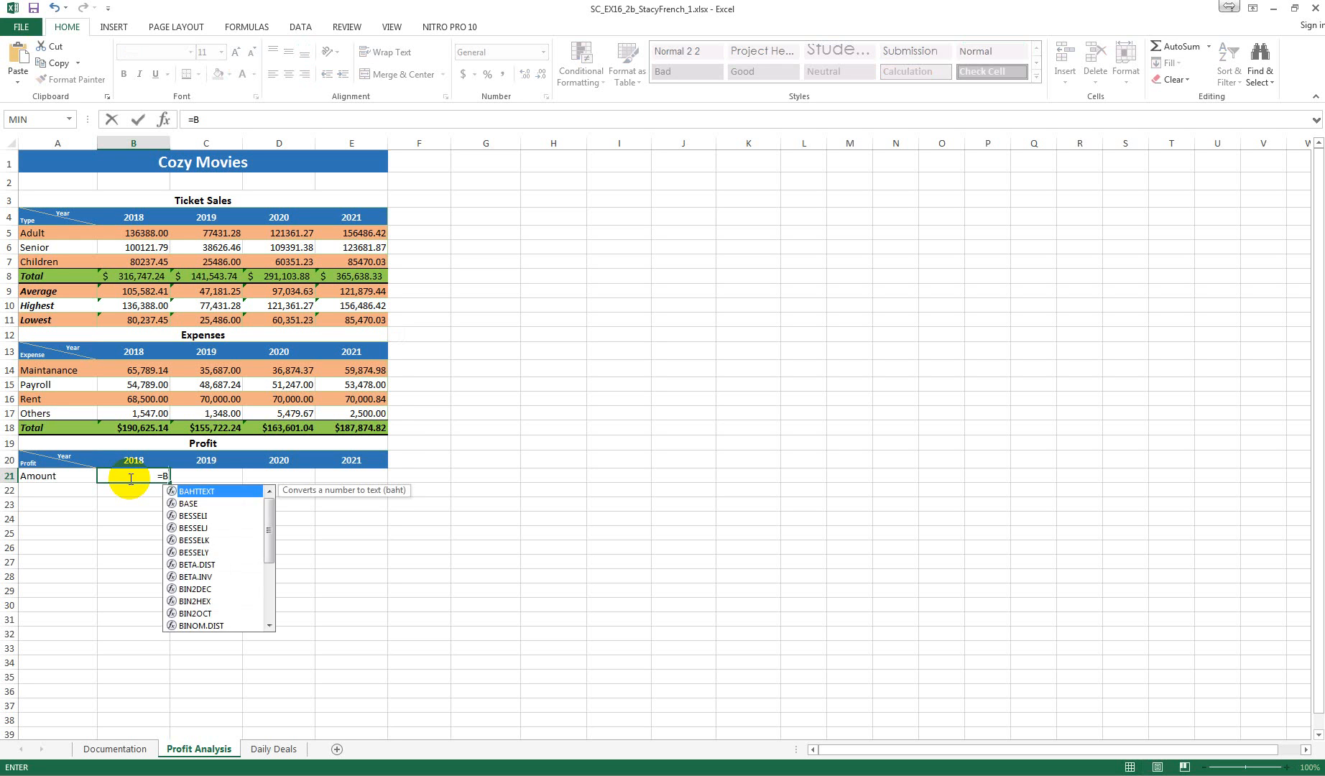
pyautogui.write('8')
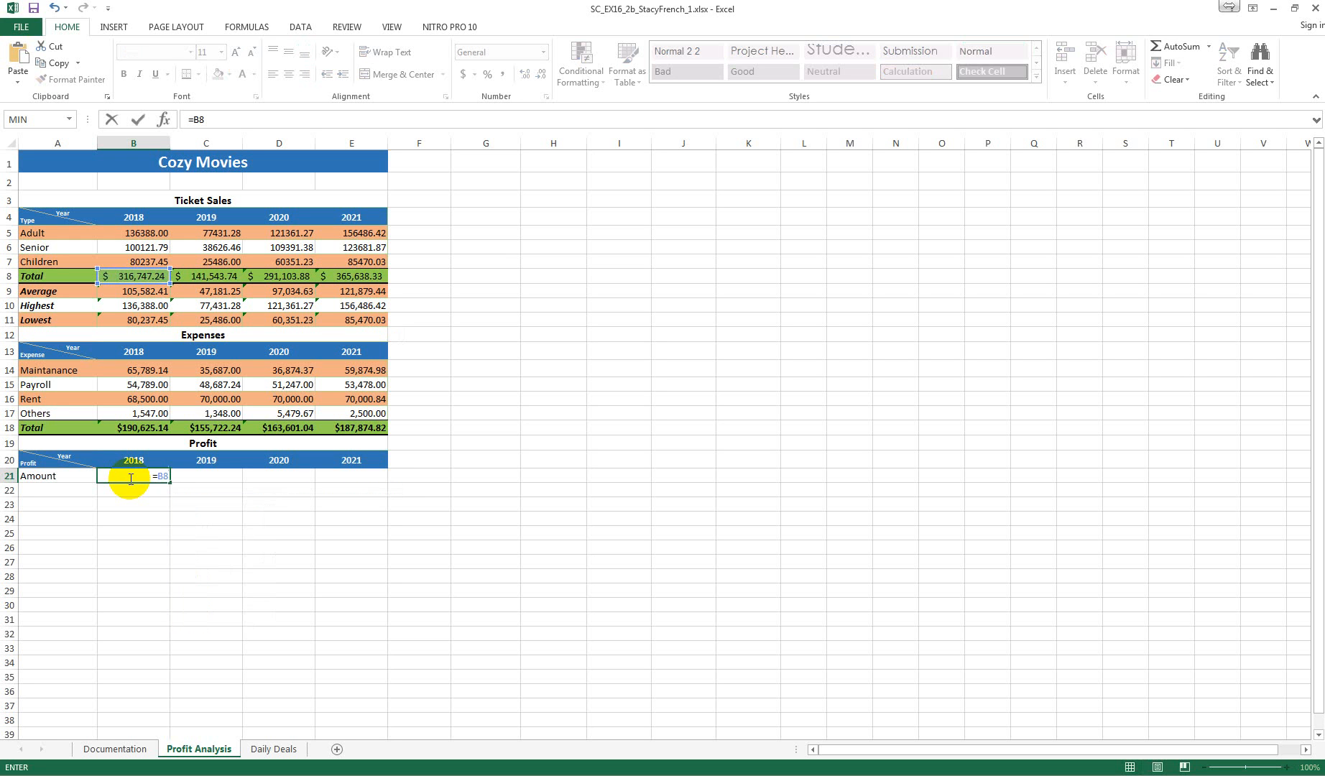
pyautogui.write('-B')
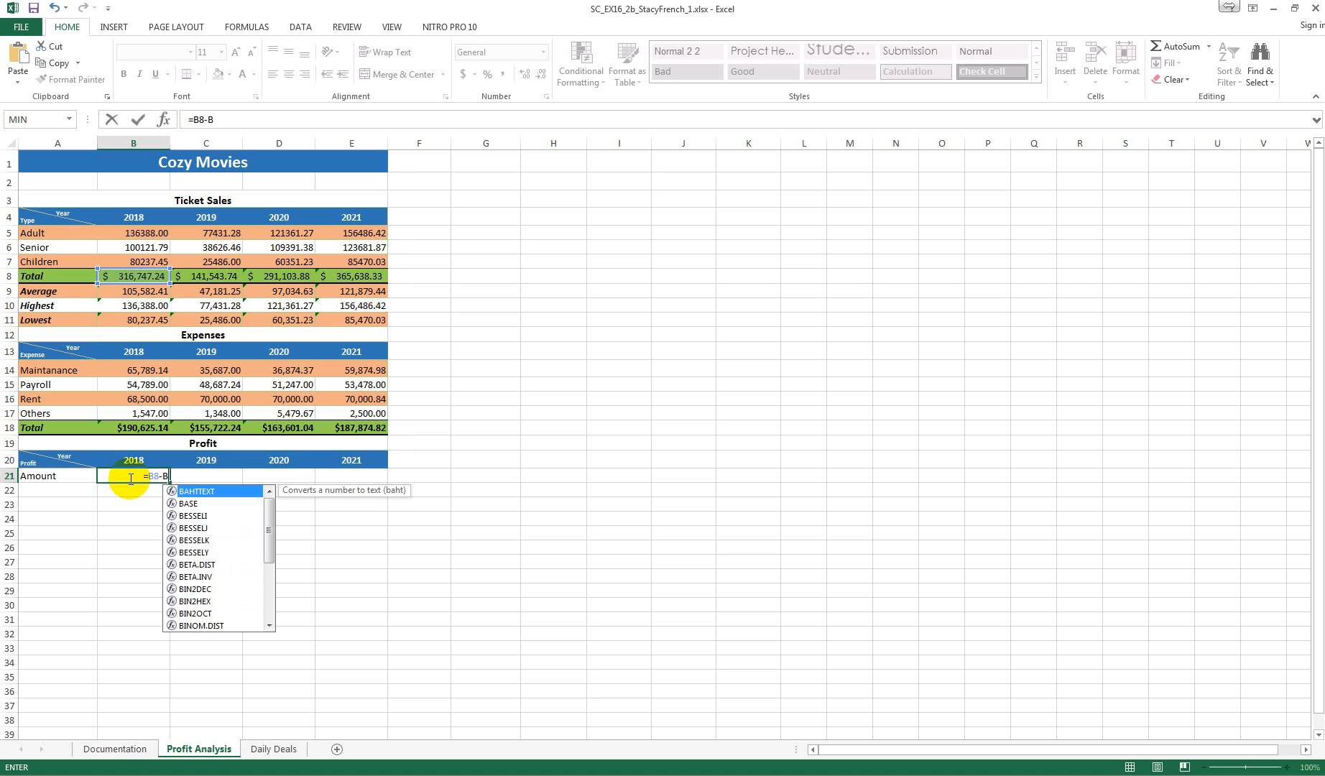
pyautogui.write('18')
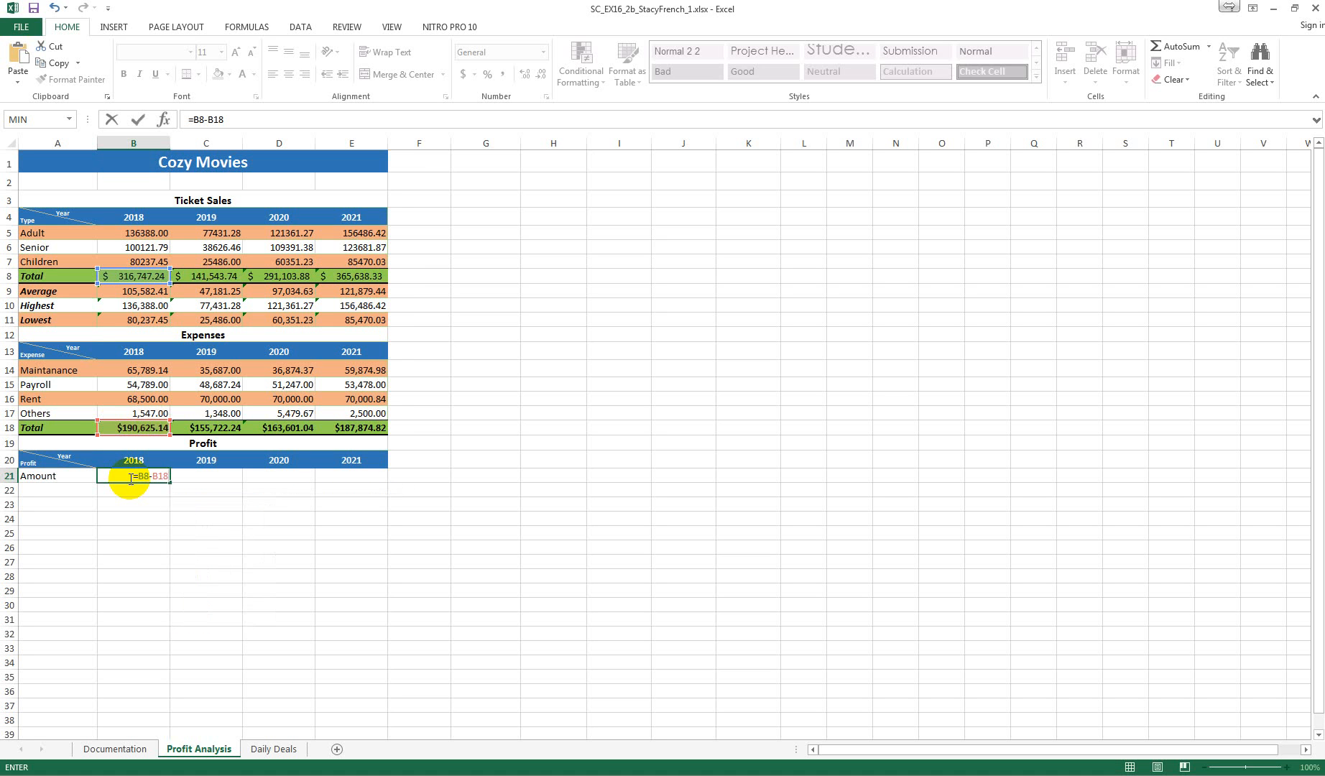
pyautogui.press('Return')
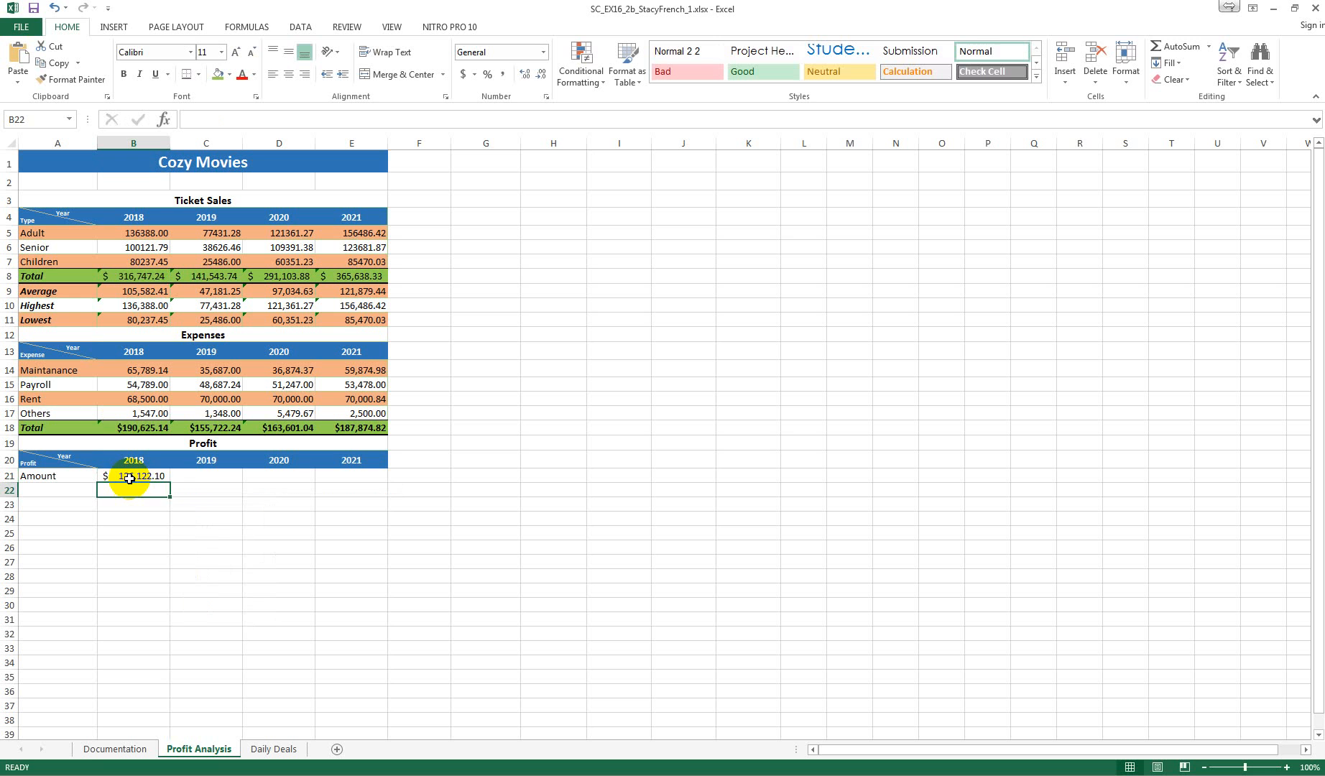
pyautogui.click(167, 477)
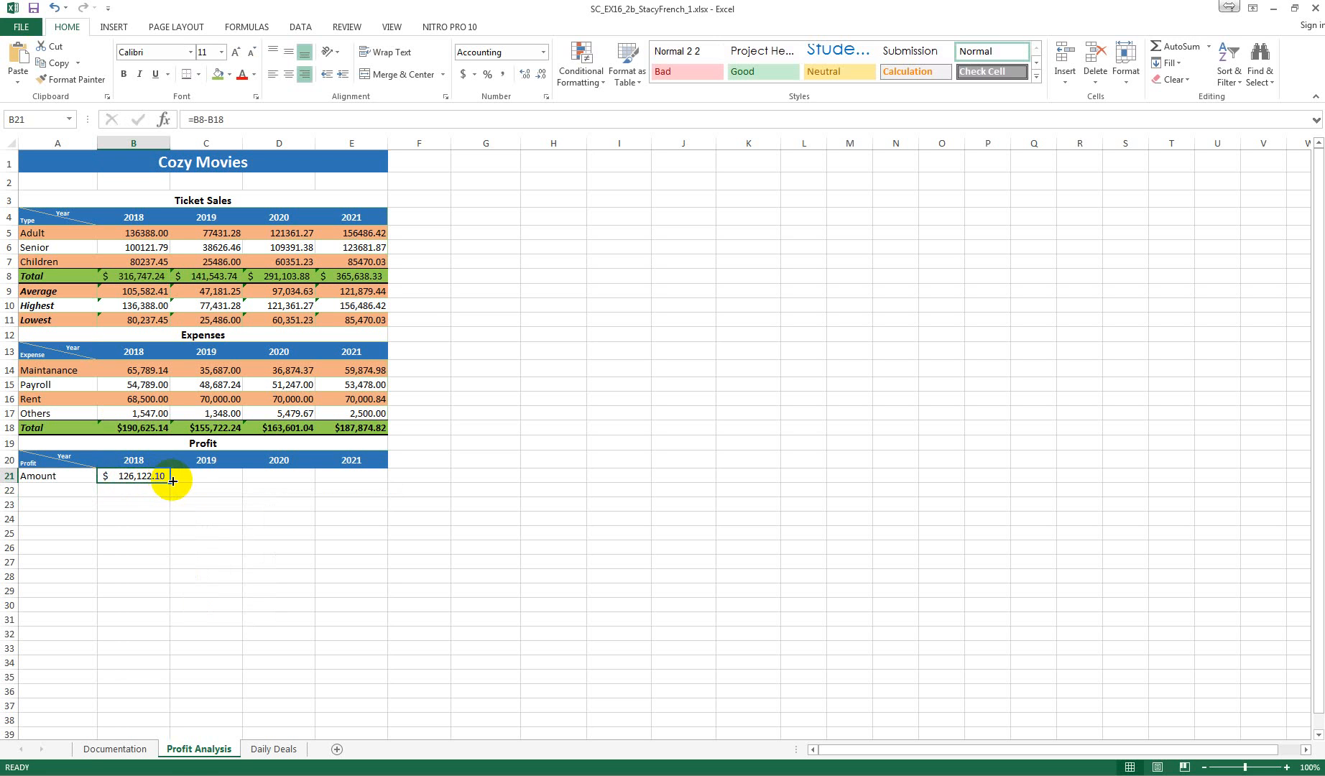
pyautogui.moveTo(170, 482); pyautogui.dragTo(377, 479)
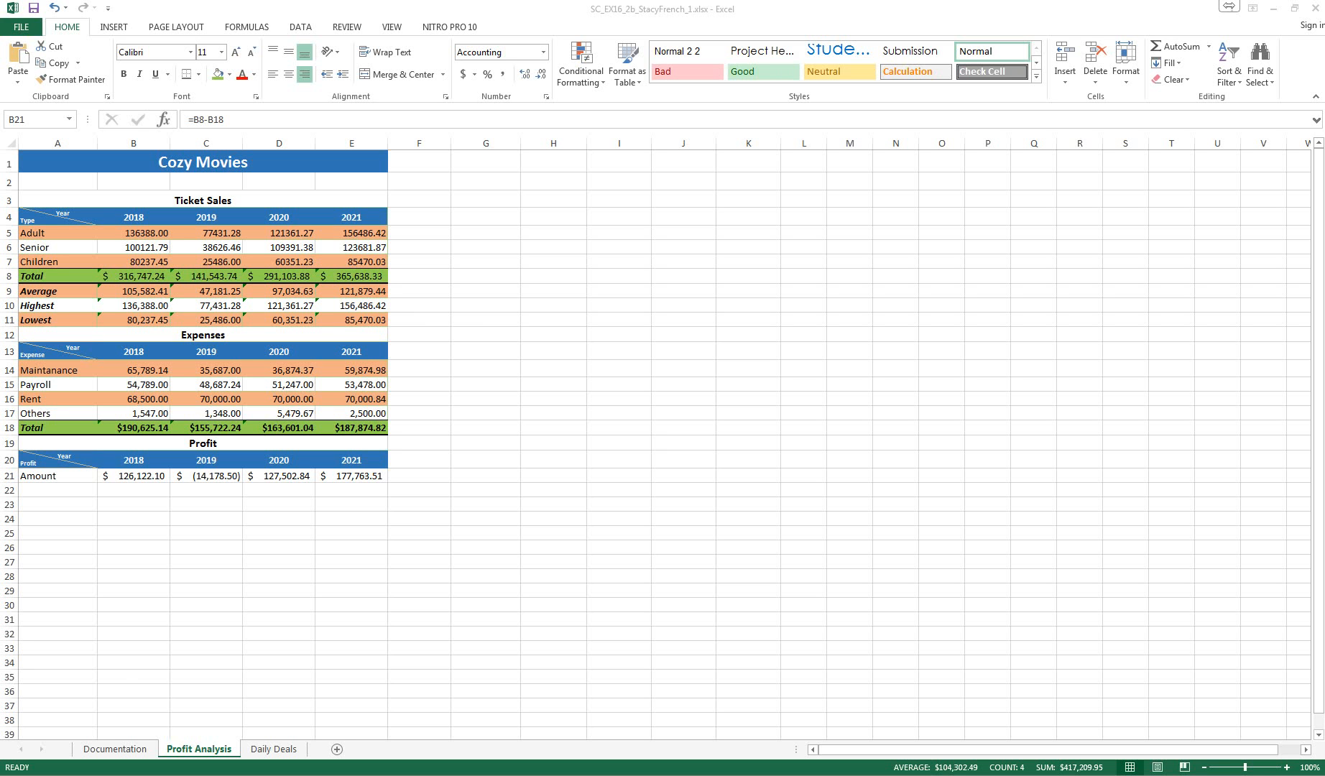
# Create a conditional formatting rule for the profit amounts B21:E21 that formats only cells with a value less than 0.
pyautogui.click(130, 475)
pyautogui.moveTo(130, 475); pyautogui.dragTo(358, 482)
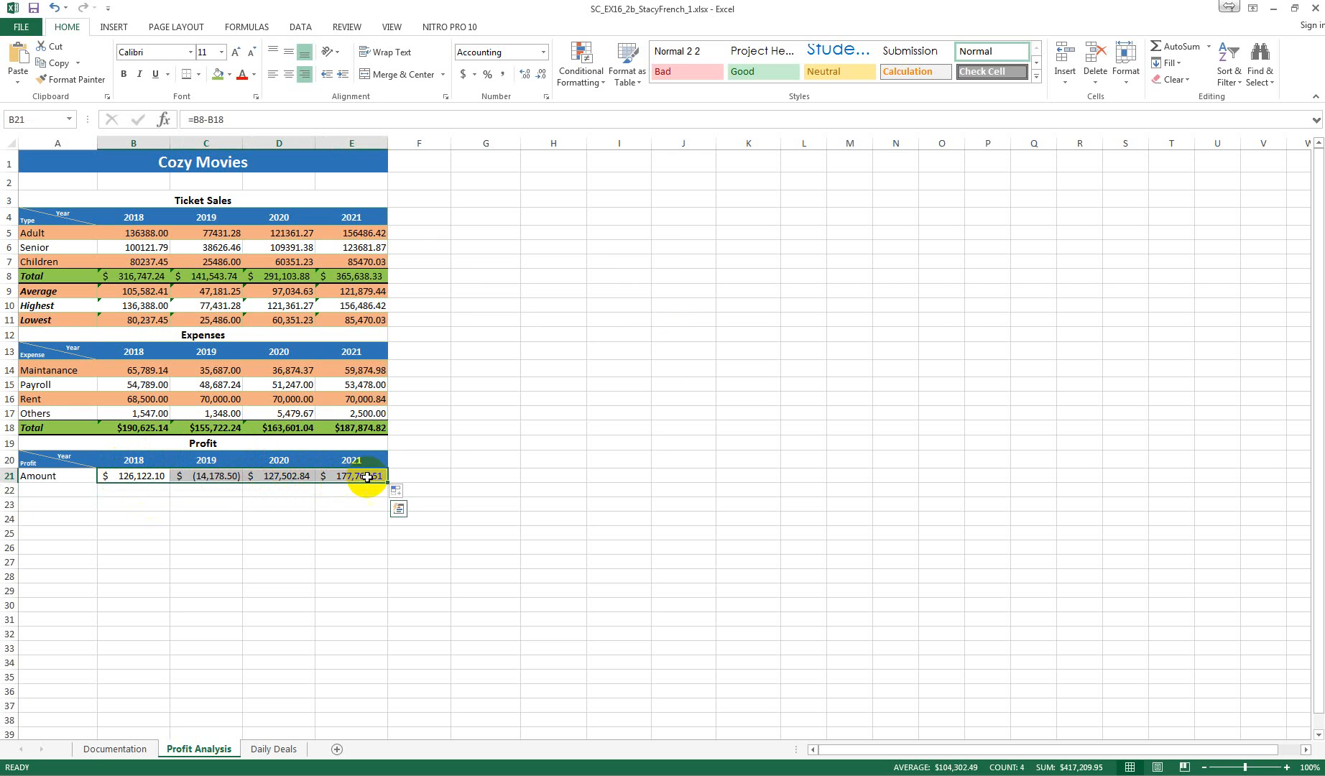
pyautogui.click(600, 84)
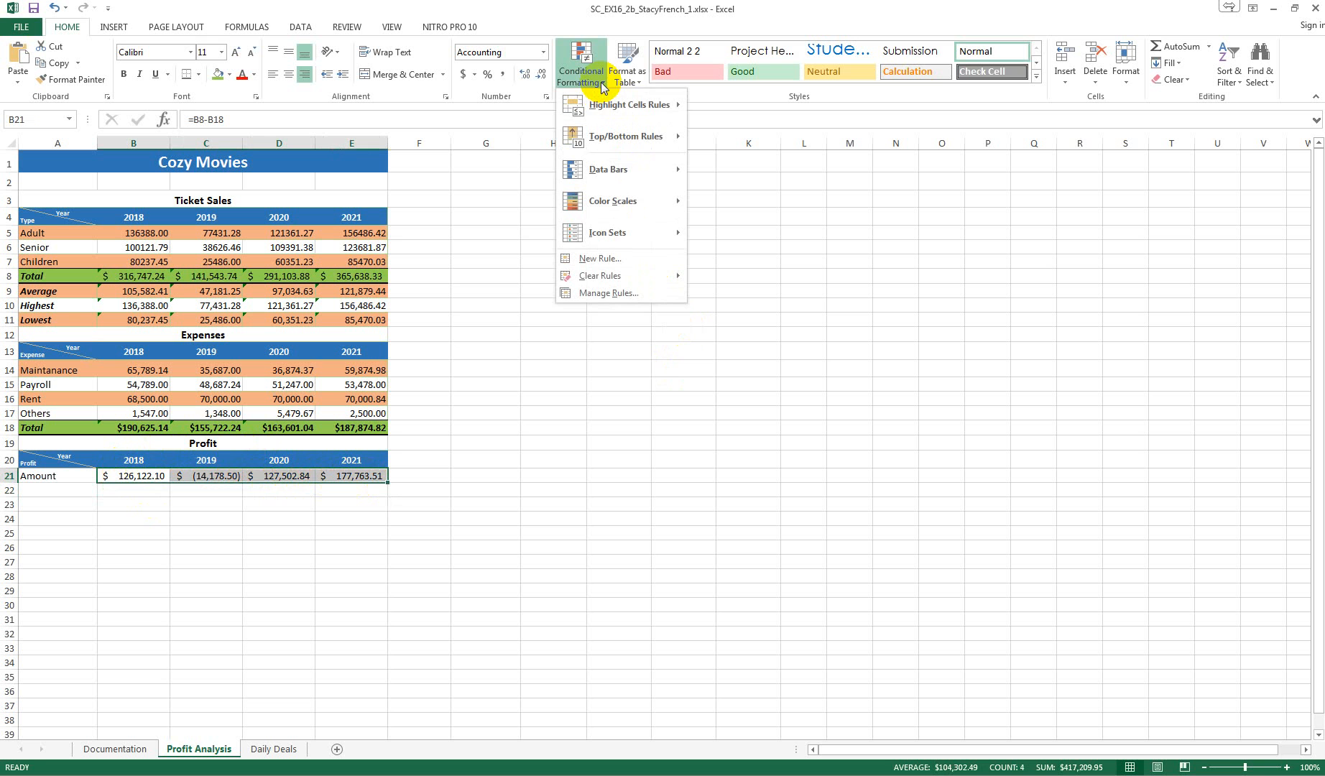
pyautogui.click(618, 261)
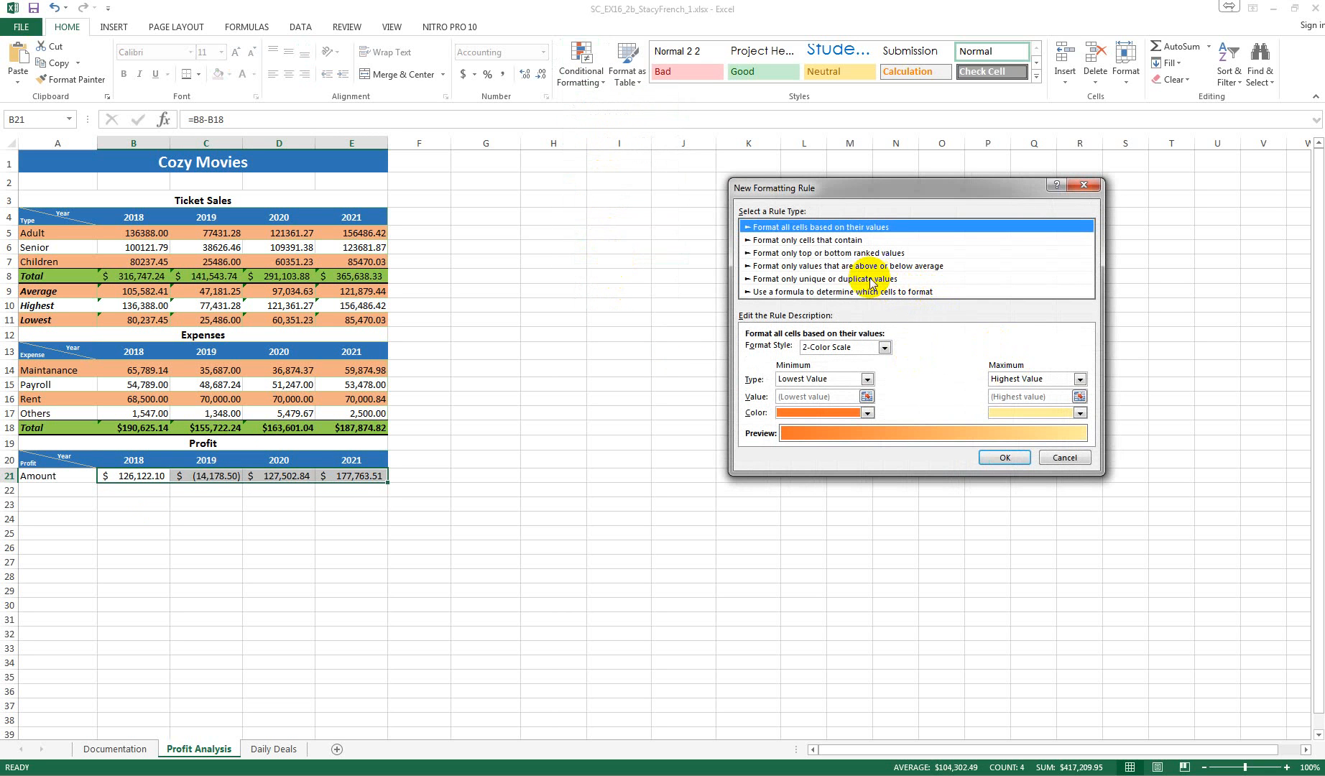
pyautogui.click(801, 243)
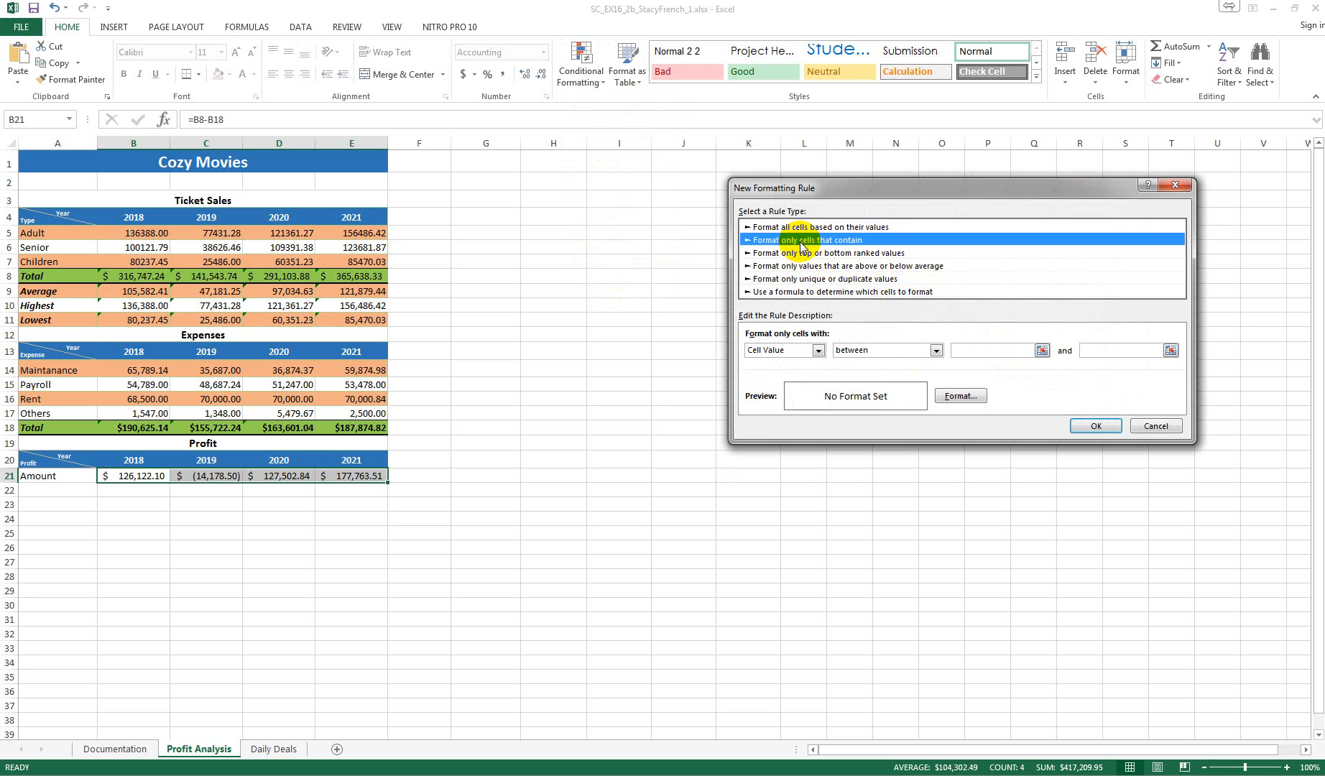
pyautogui.click(933, 350)
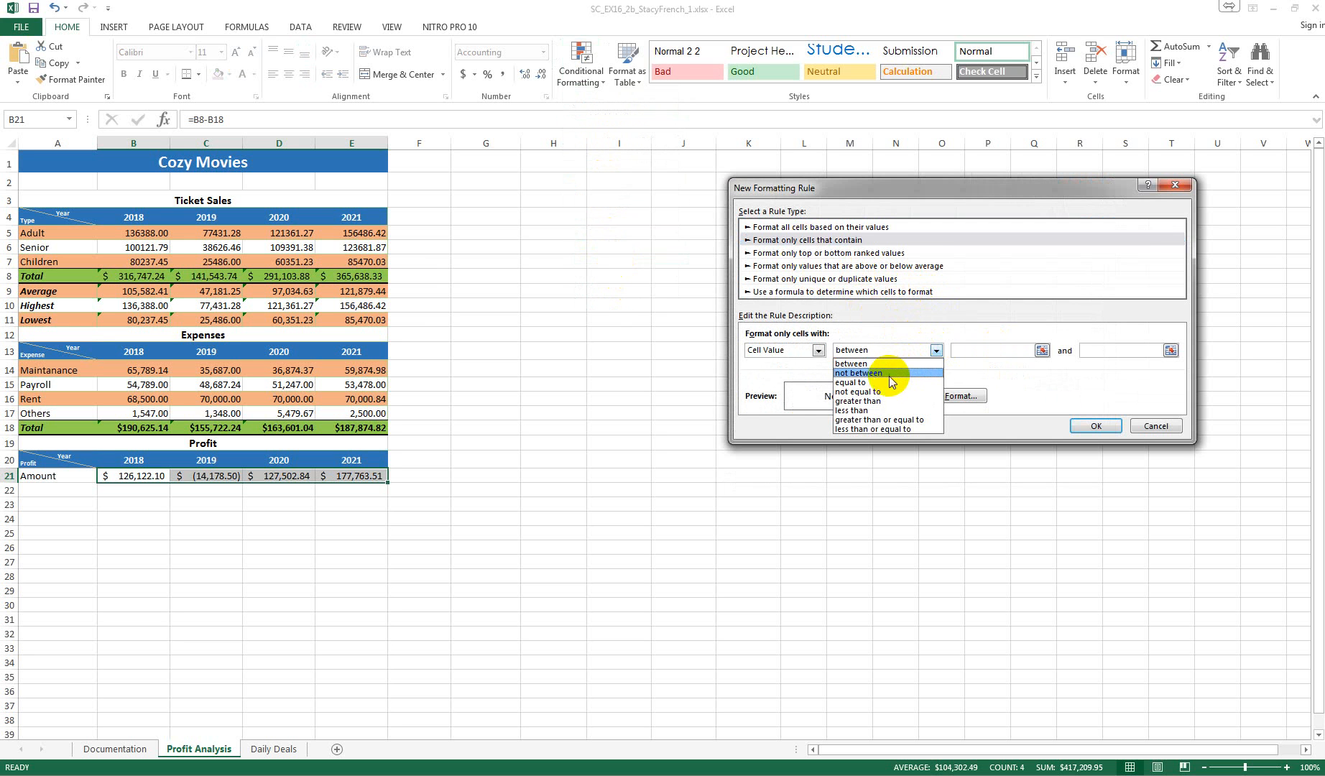
pyautogui.click(887, 410)
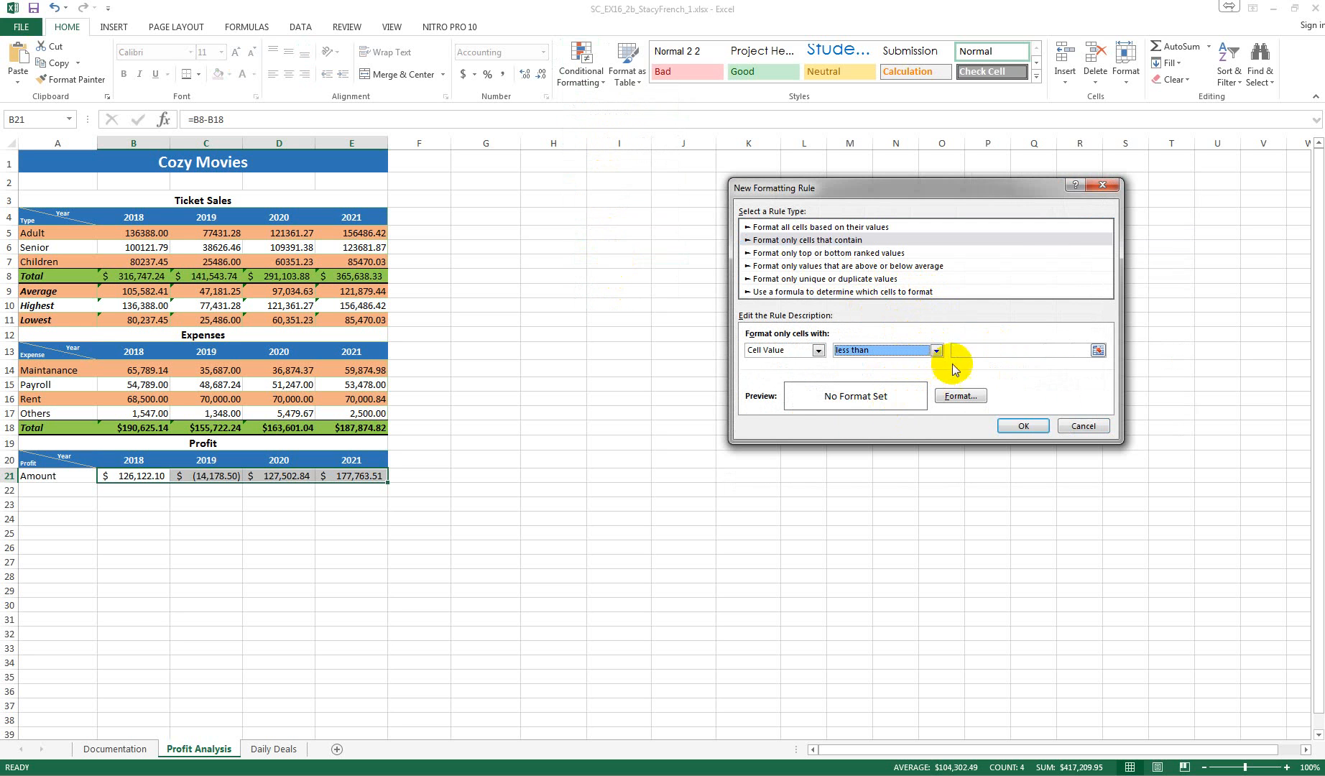
pyautogui.click(982, 350)
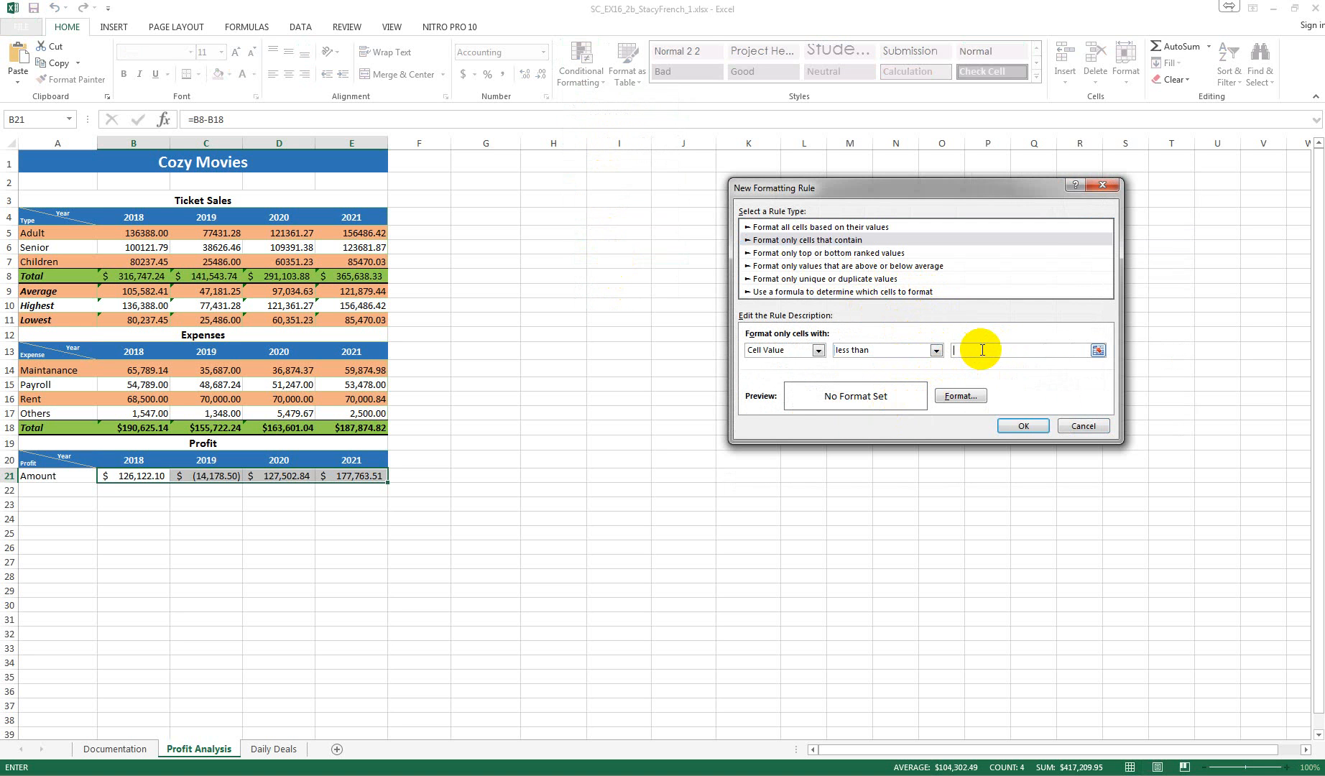
pyautogui.write('0')
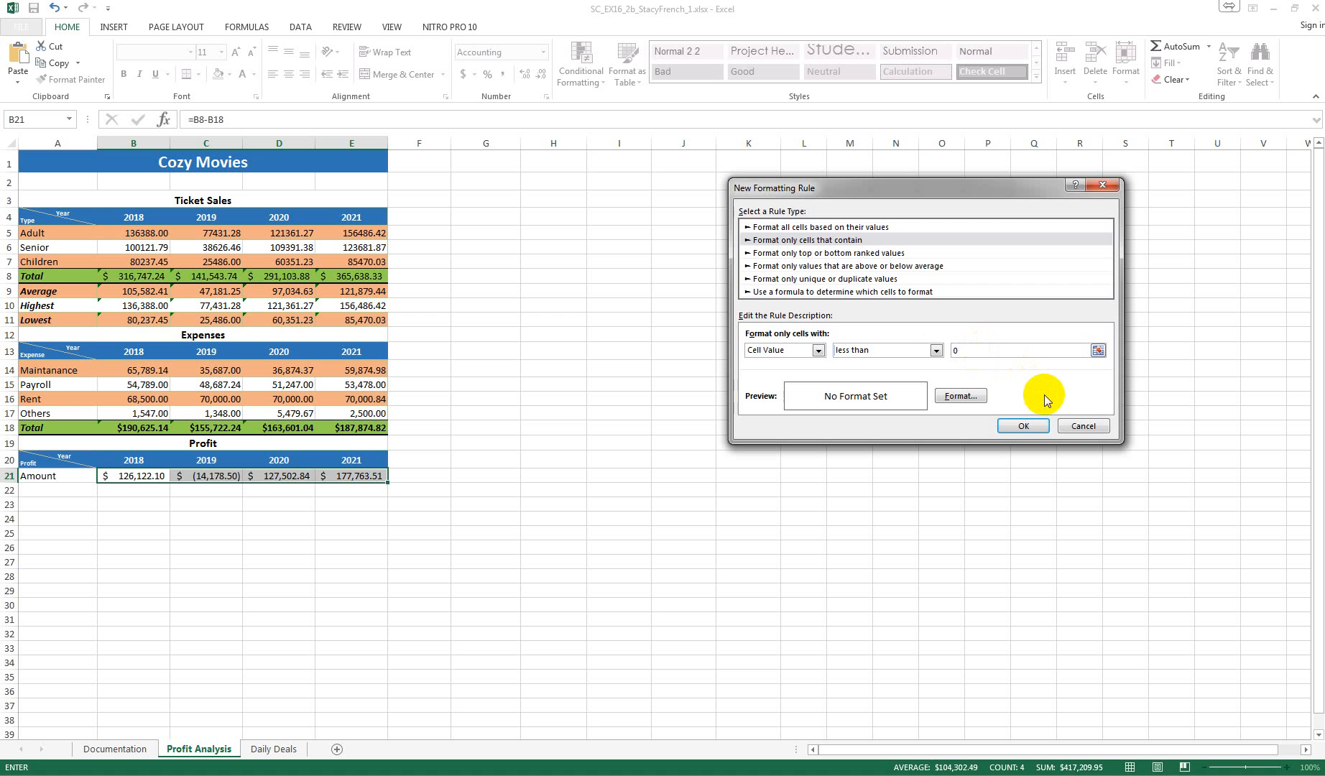
# Give the less-than-zero rule a red fill and apply it to the profit amounts.
pyautogui.click(961, 397)
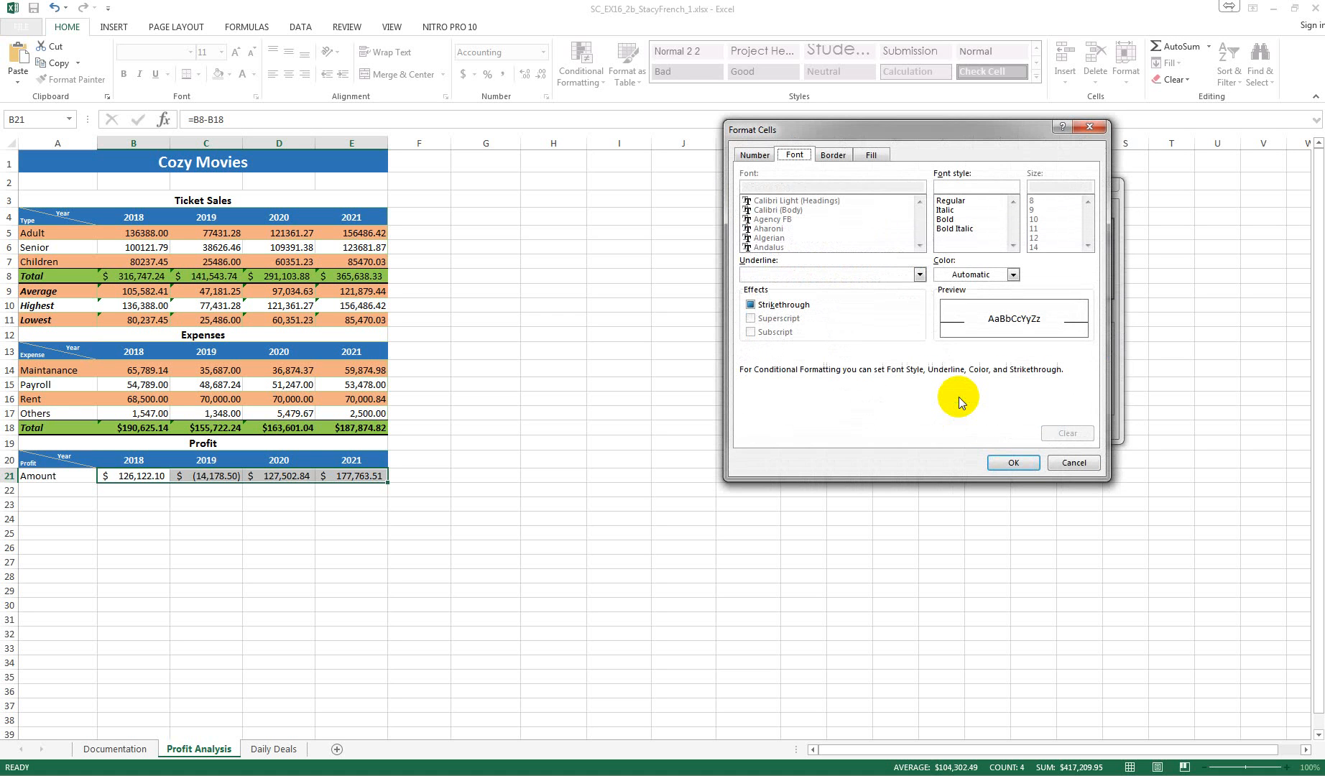
pyautogui.click(870, 155)
pyautogui.click(766, 294)
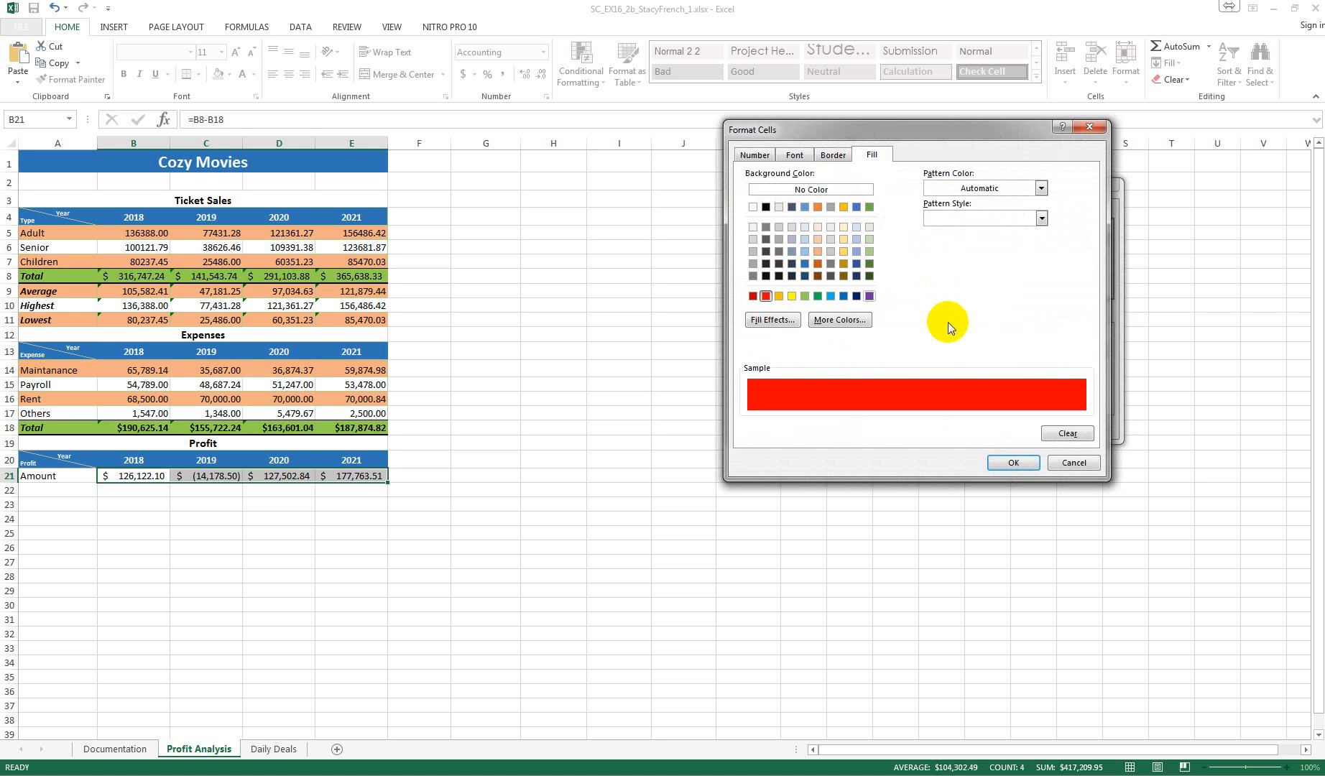
pyautogui.click(1013, 462)
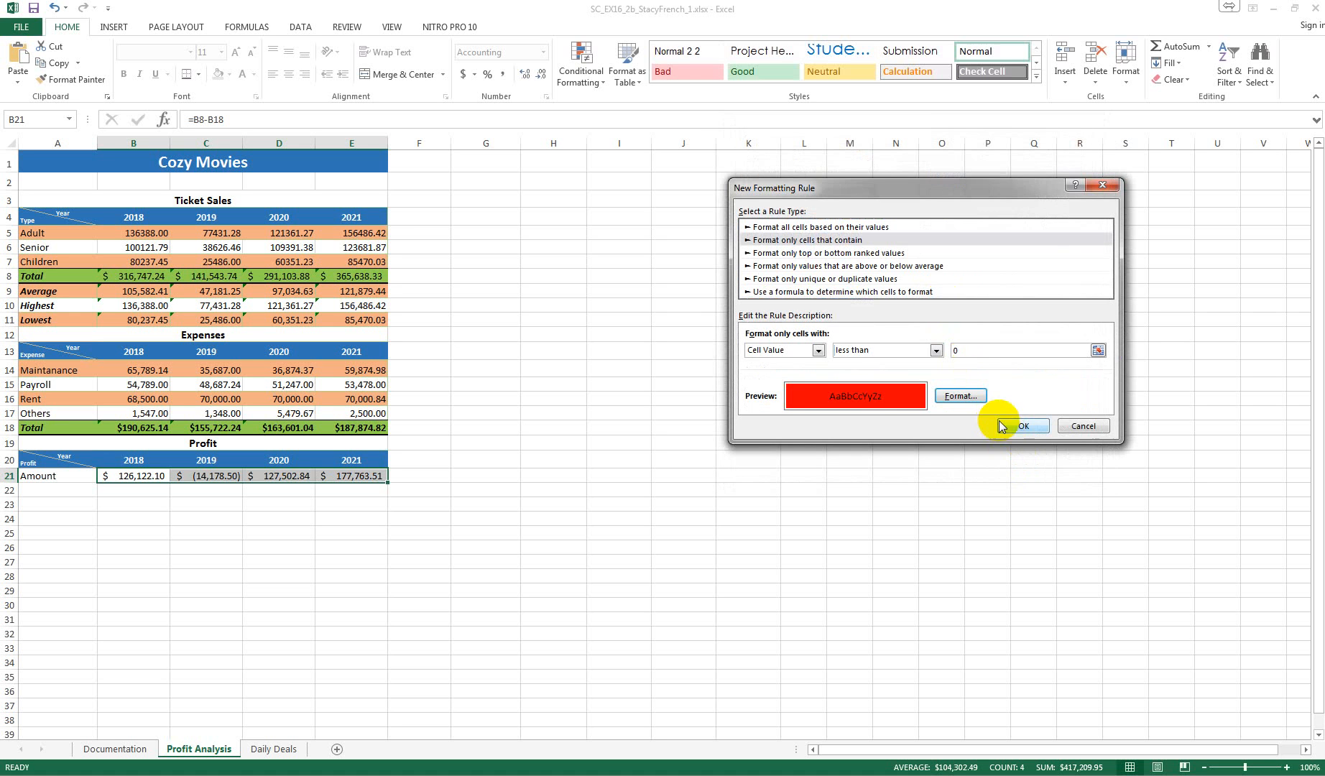
pyautogui.click(1023, 426)
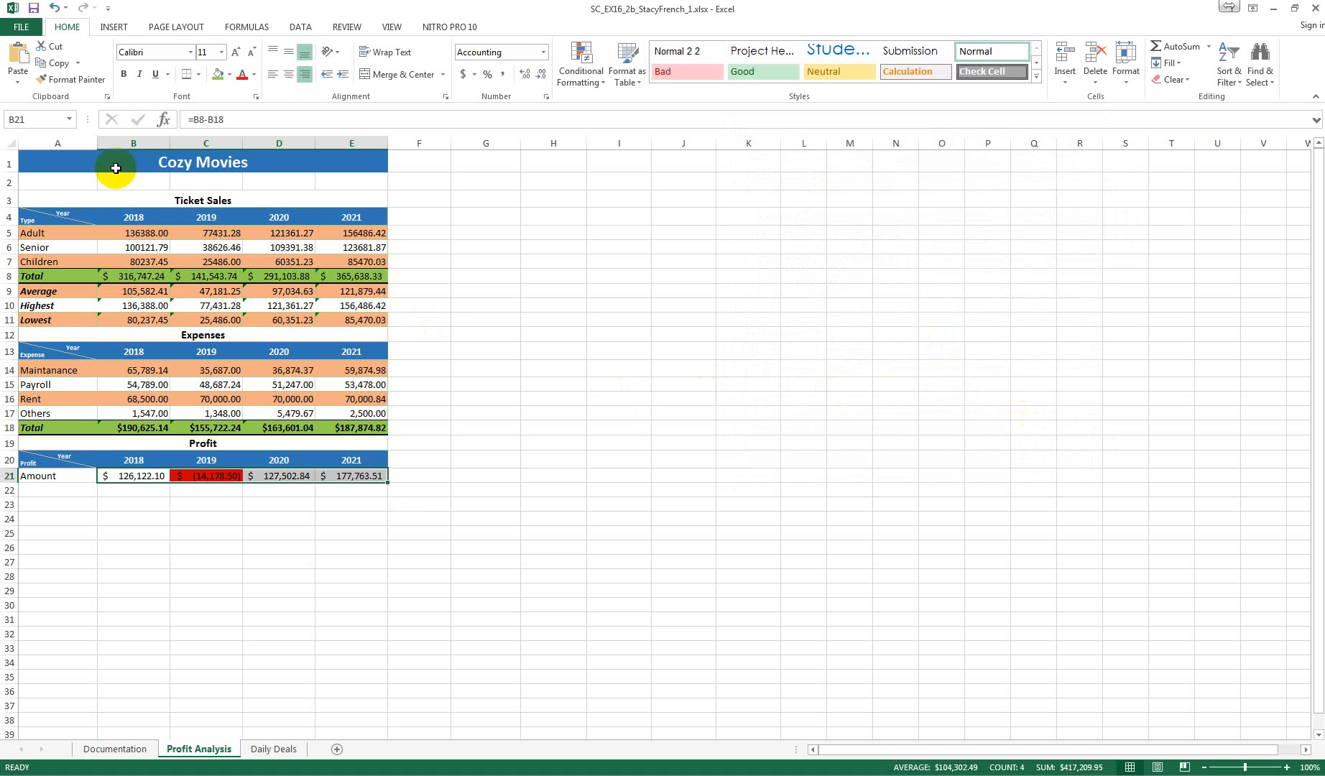
# Set the Profit Analysis sheet to portrait orientation with narrow margins.
pyautogui.click(164, 31)
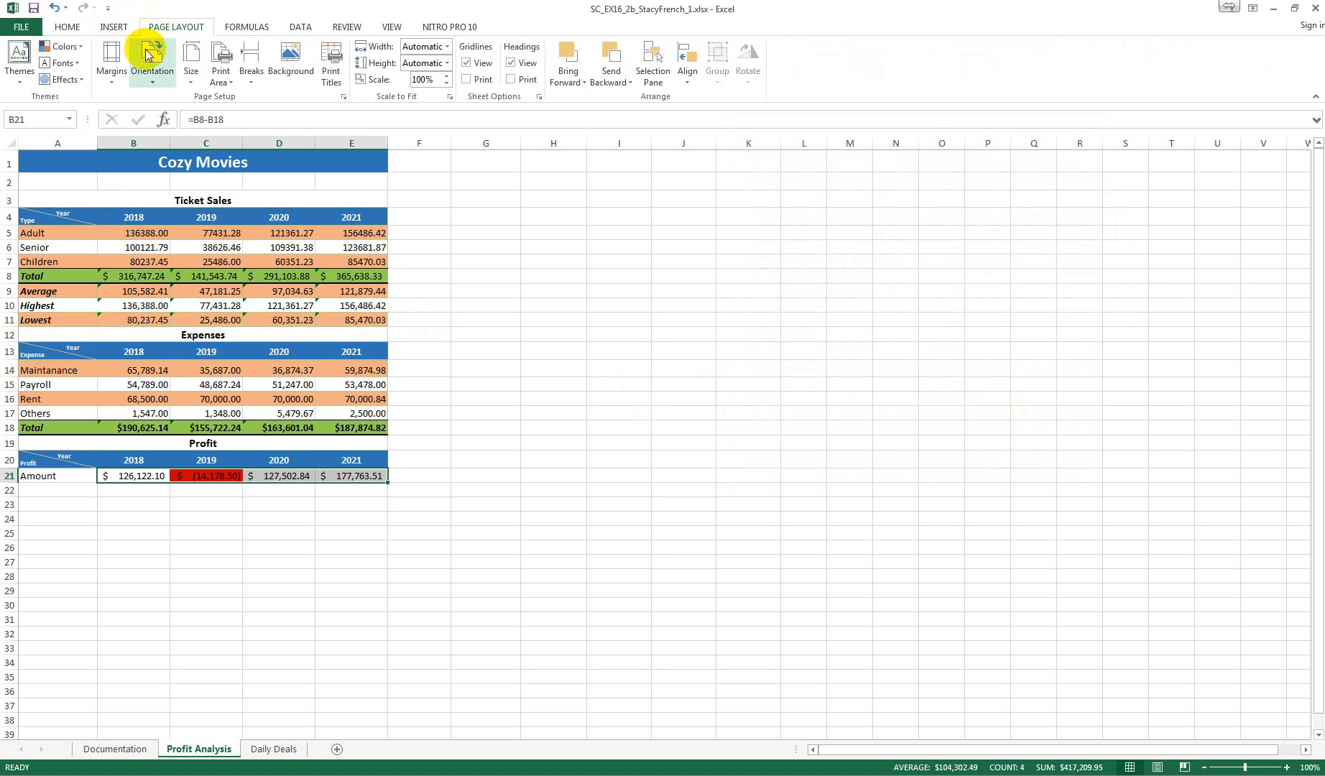
pyautogui.click(151, 79)
pyautogui.click(167, 105)
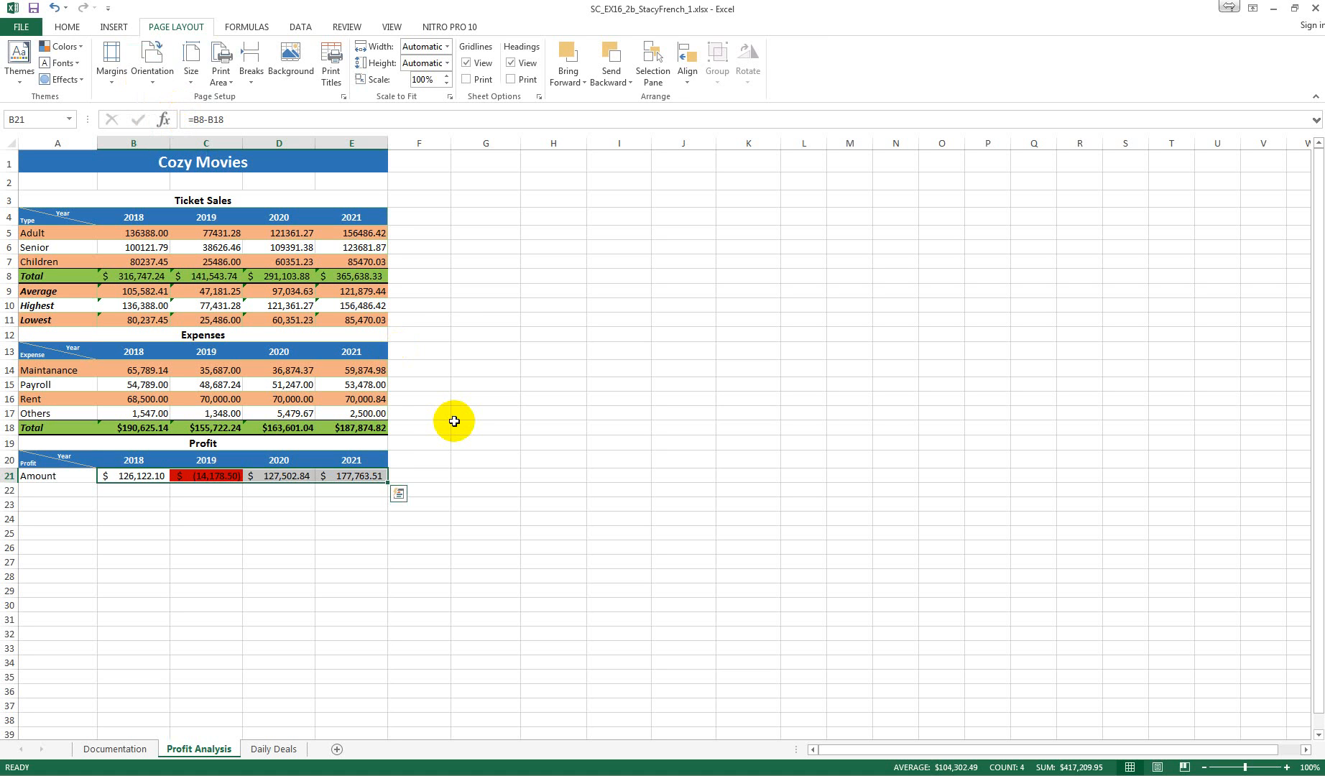
pyautogui.click(111, 77)
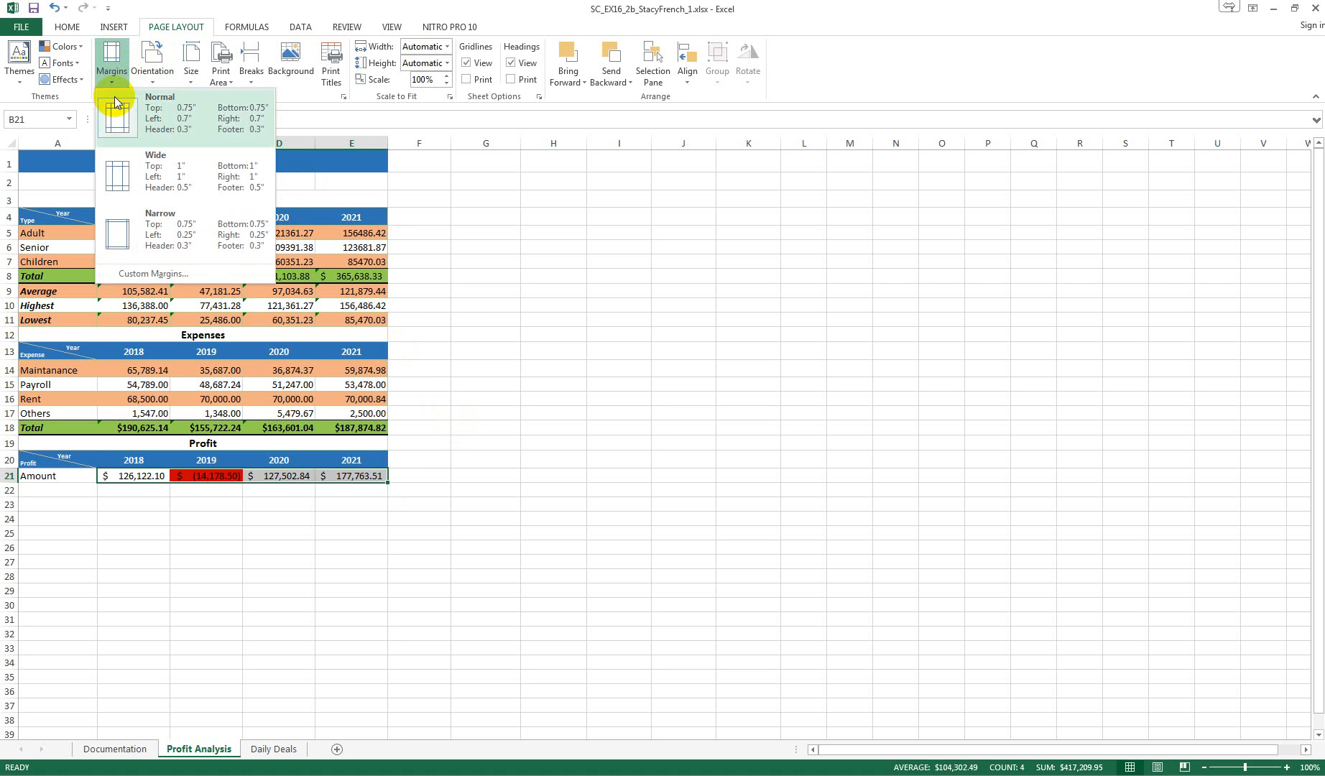
pyautogui.click(141, 223)
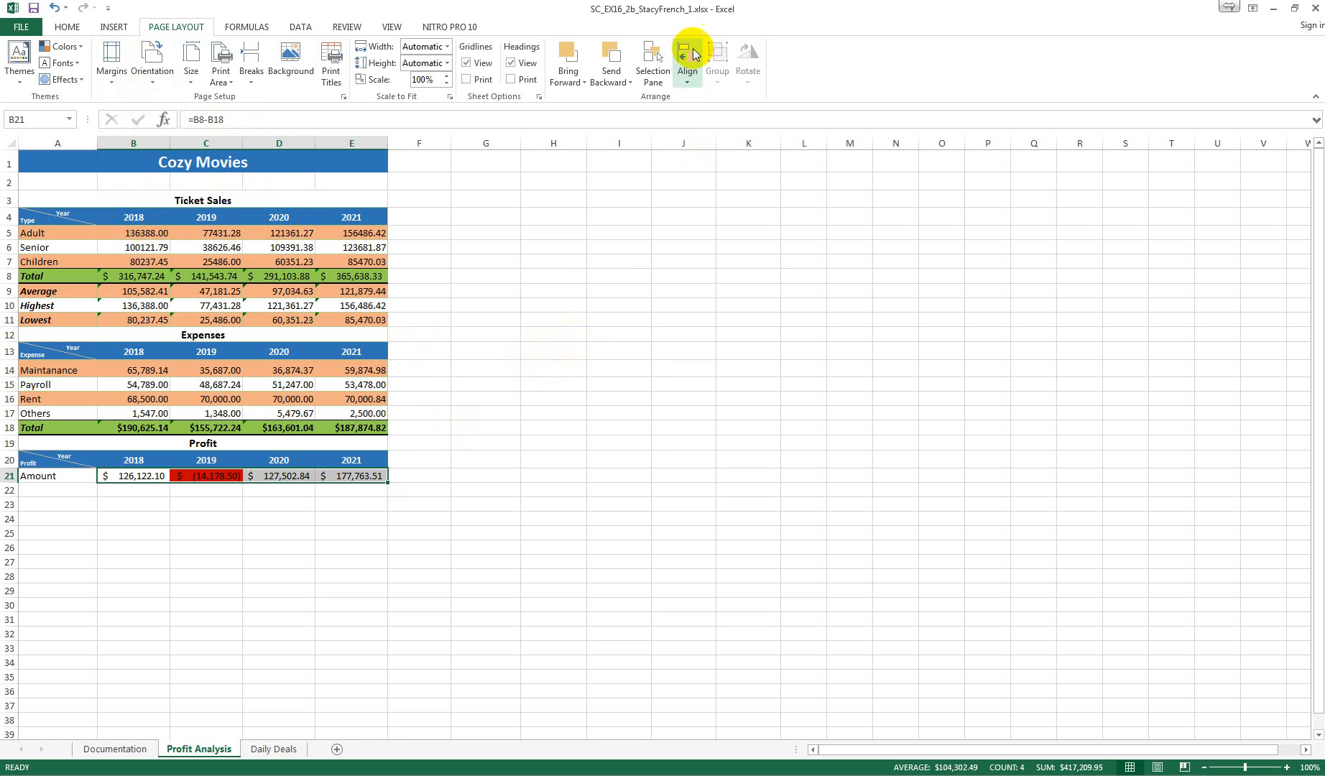
# Add the text "Cozy Movies Budget" to the center section of the Profit Analysis page header.
pyautogui.click(115, 27)
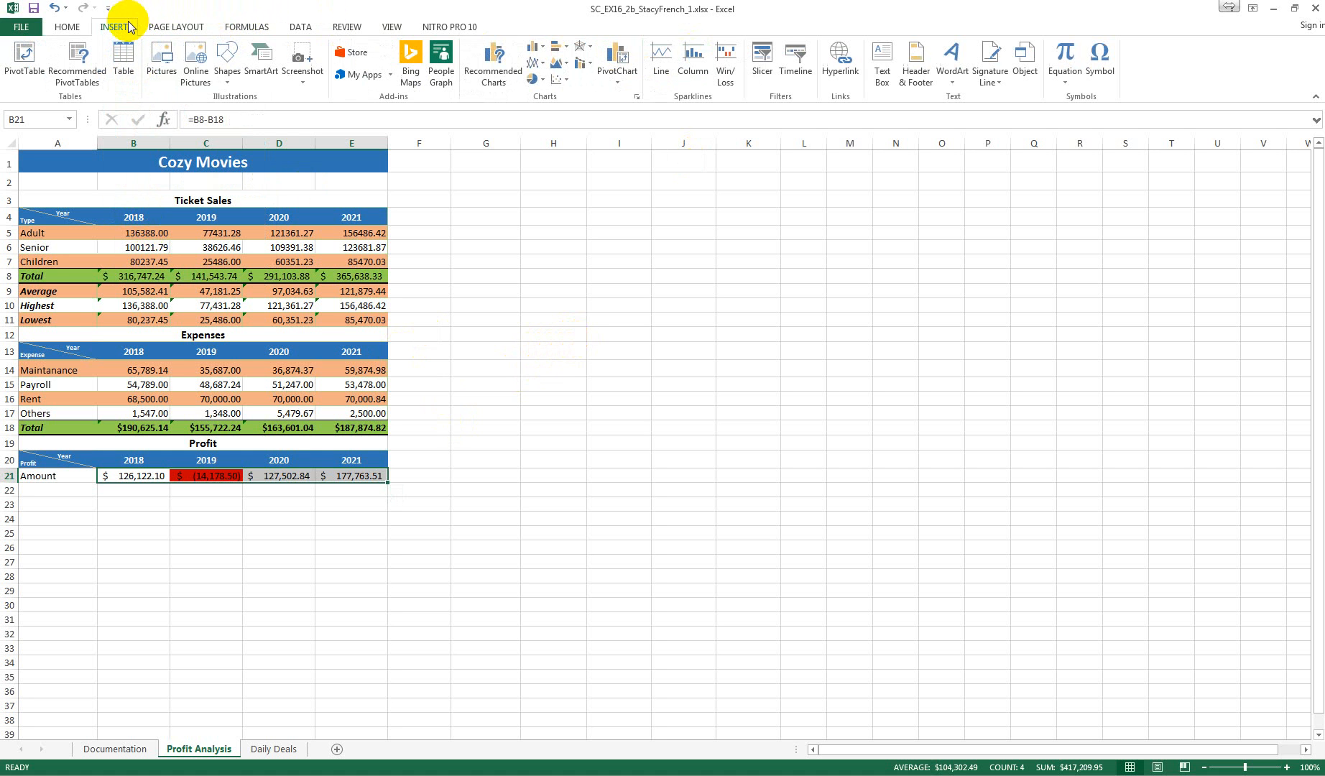
pyautogui.click(909, 80)
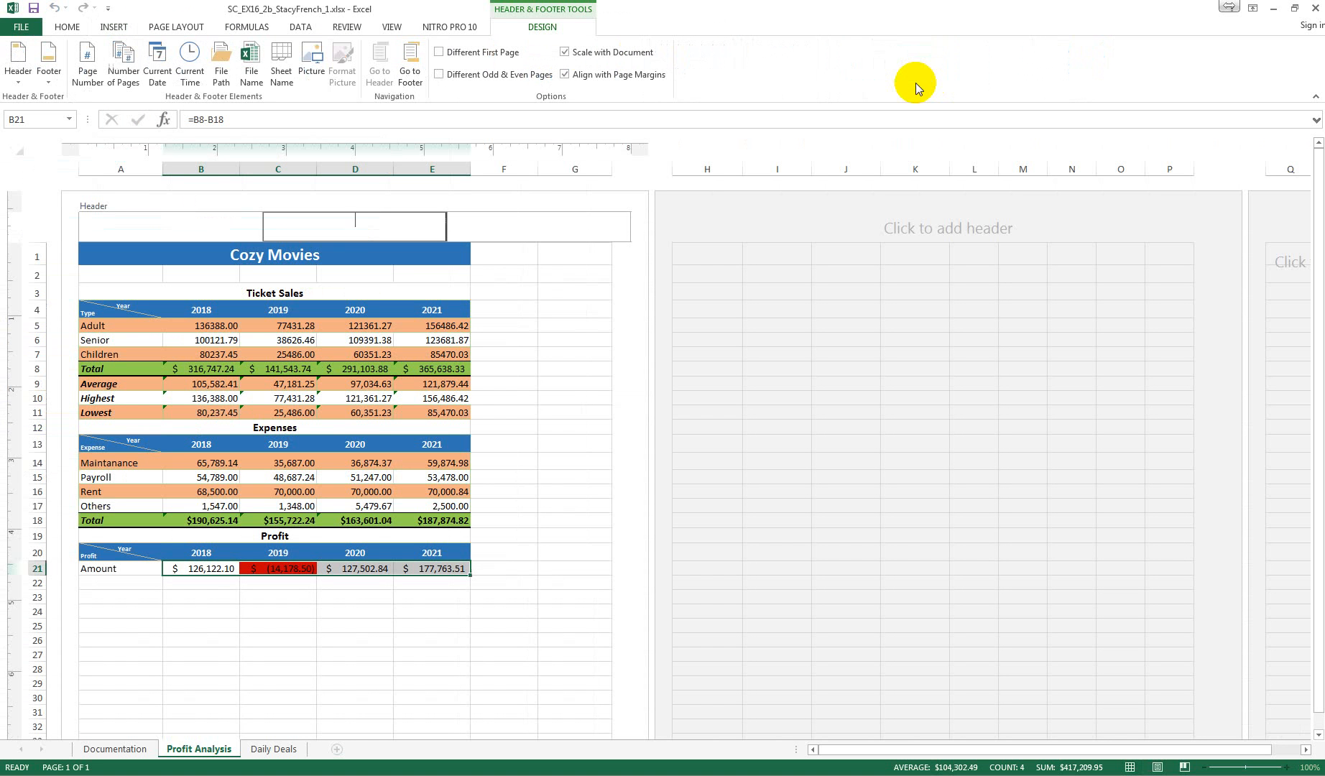
pyautogui.write('Cozy Movies Budget')
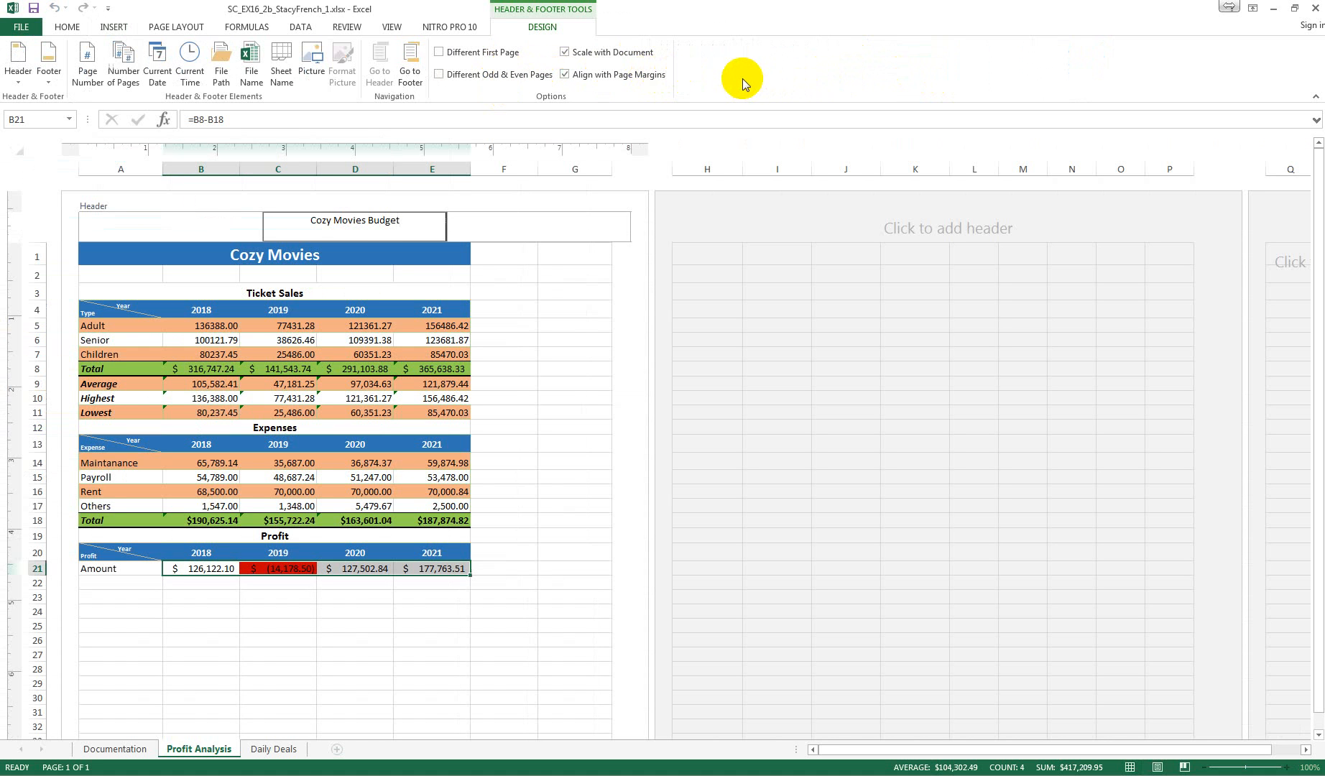
pyautogui.press('Escape')
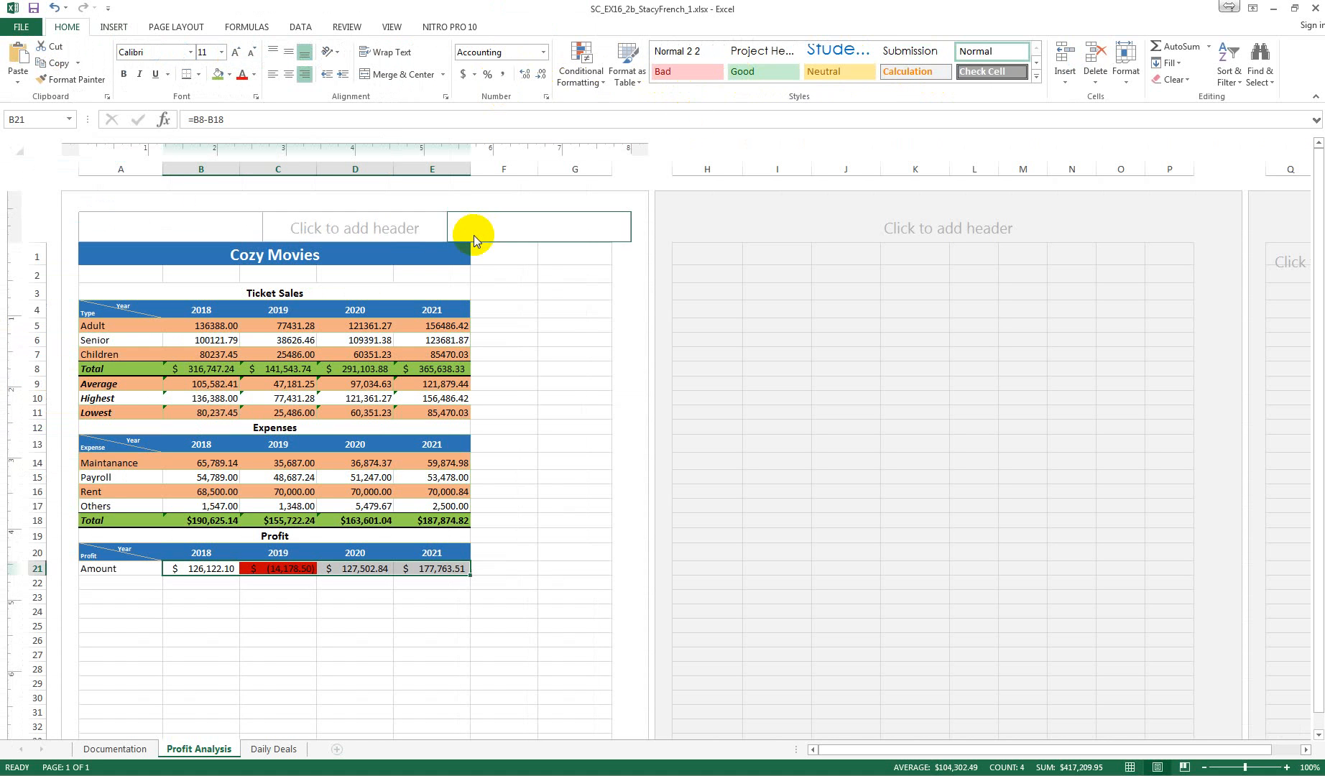
pyautogui.click(392, 225)
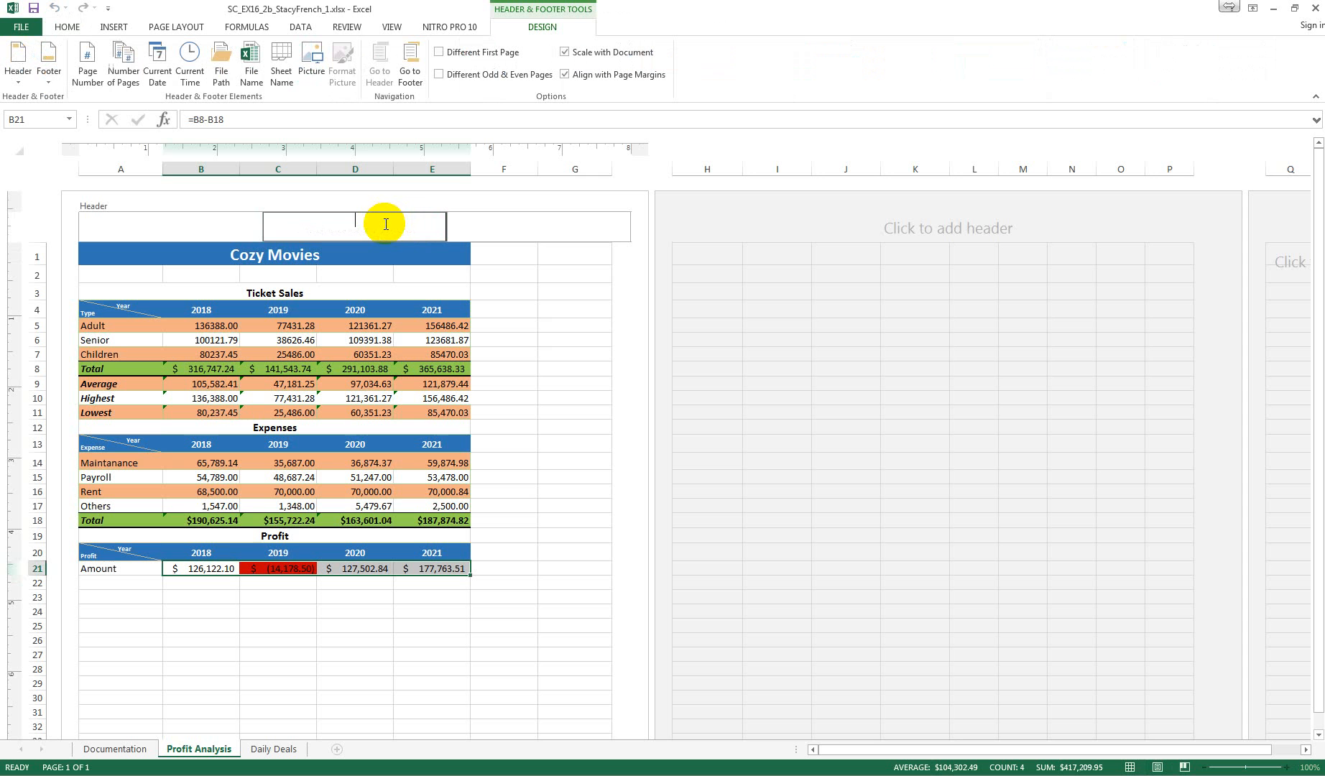
pyautogui.write('Cozy Movies Budget')
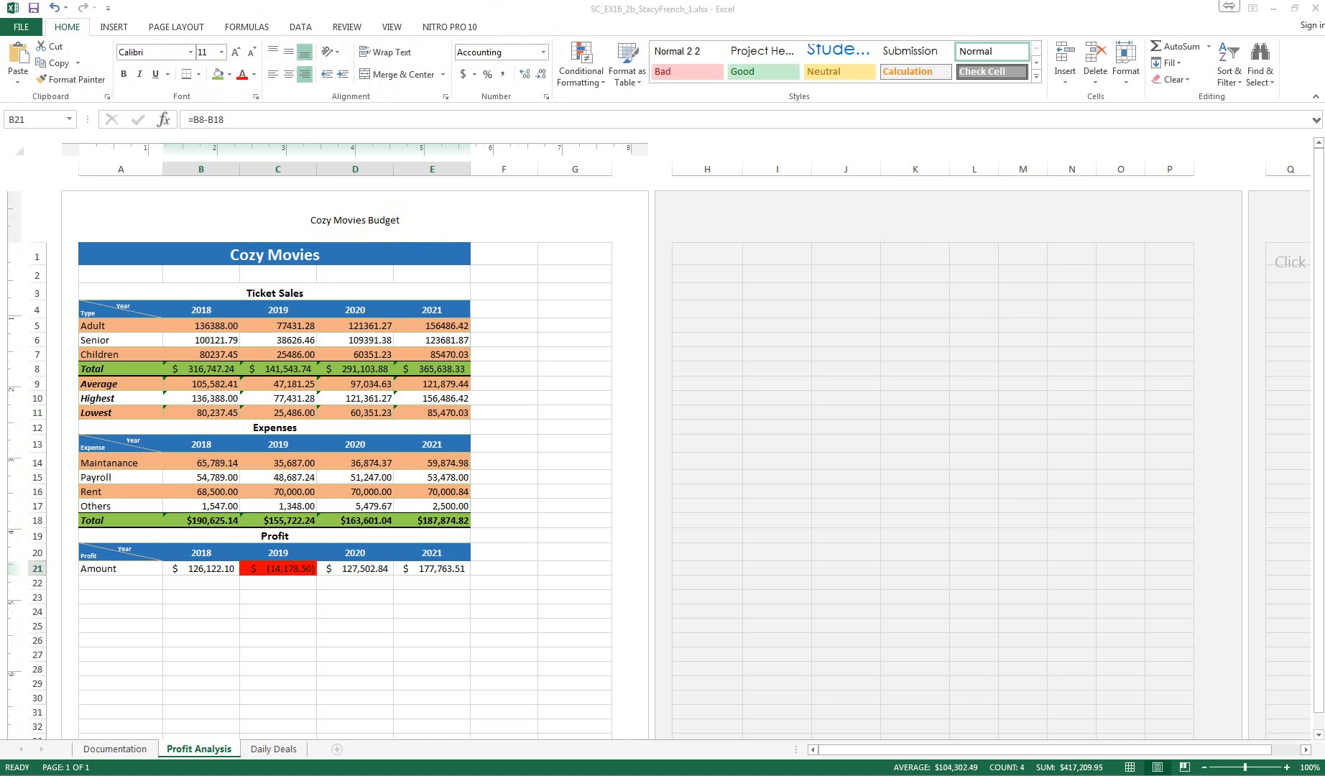
# Set the range A1:E21 of the Profit Analysis sheet as the print area.
pyautogui.click(102, 254)
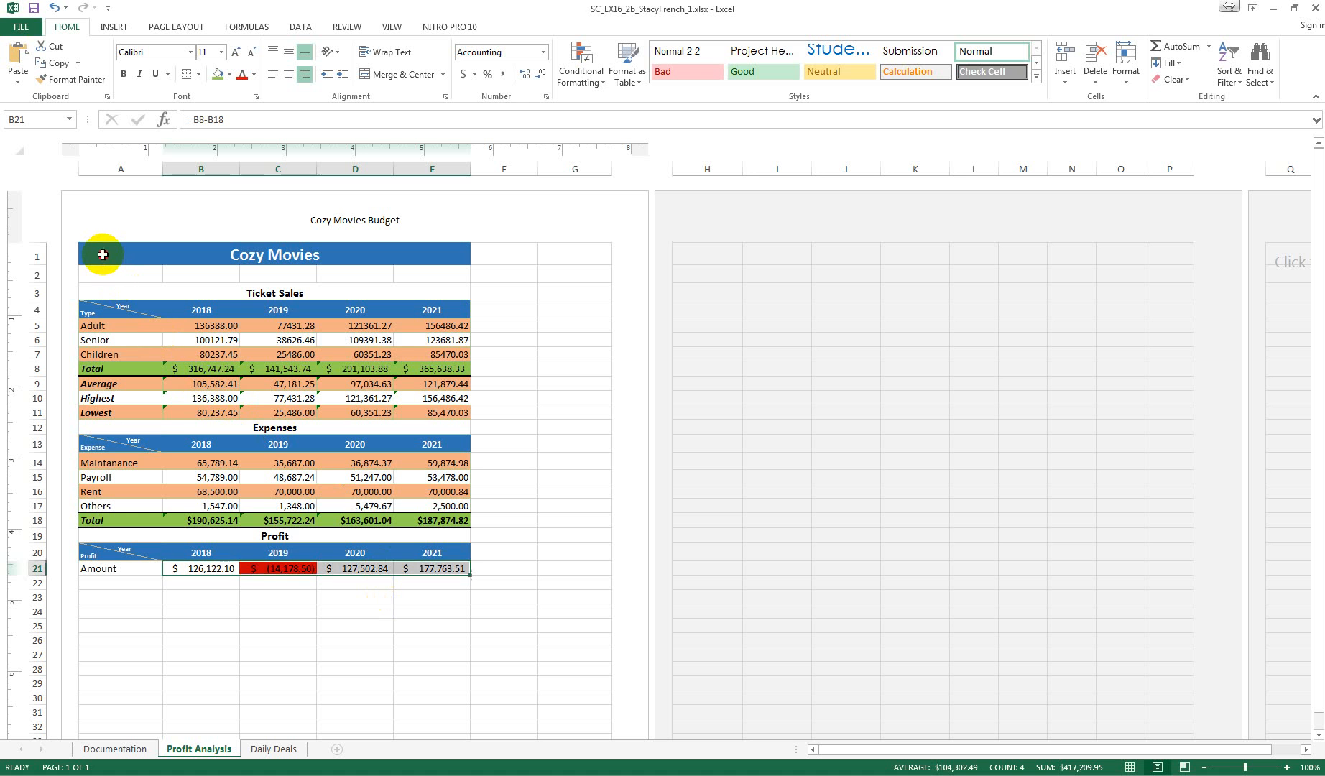
pyautogui.moveTo(90, 253); pyautogui.dragTo(435, 566)
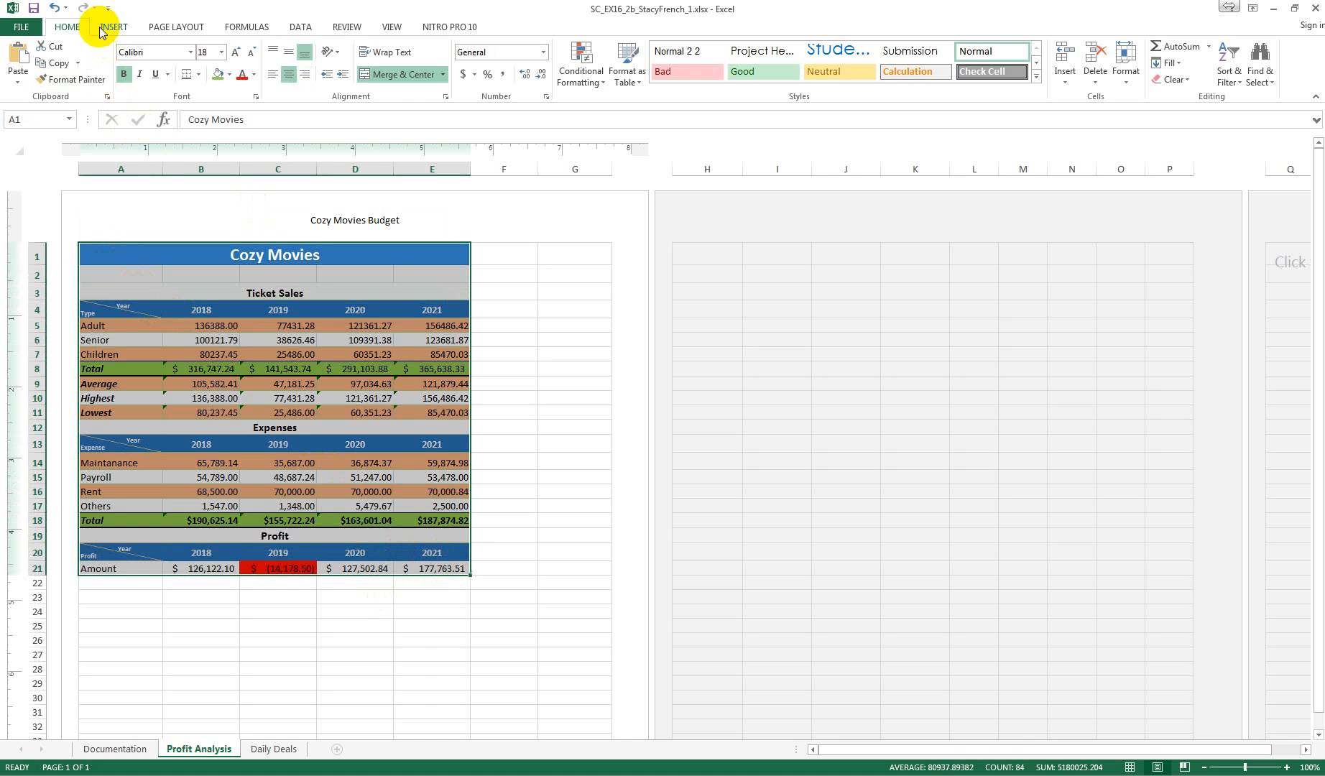
pyautogui.click(170, 29)
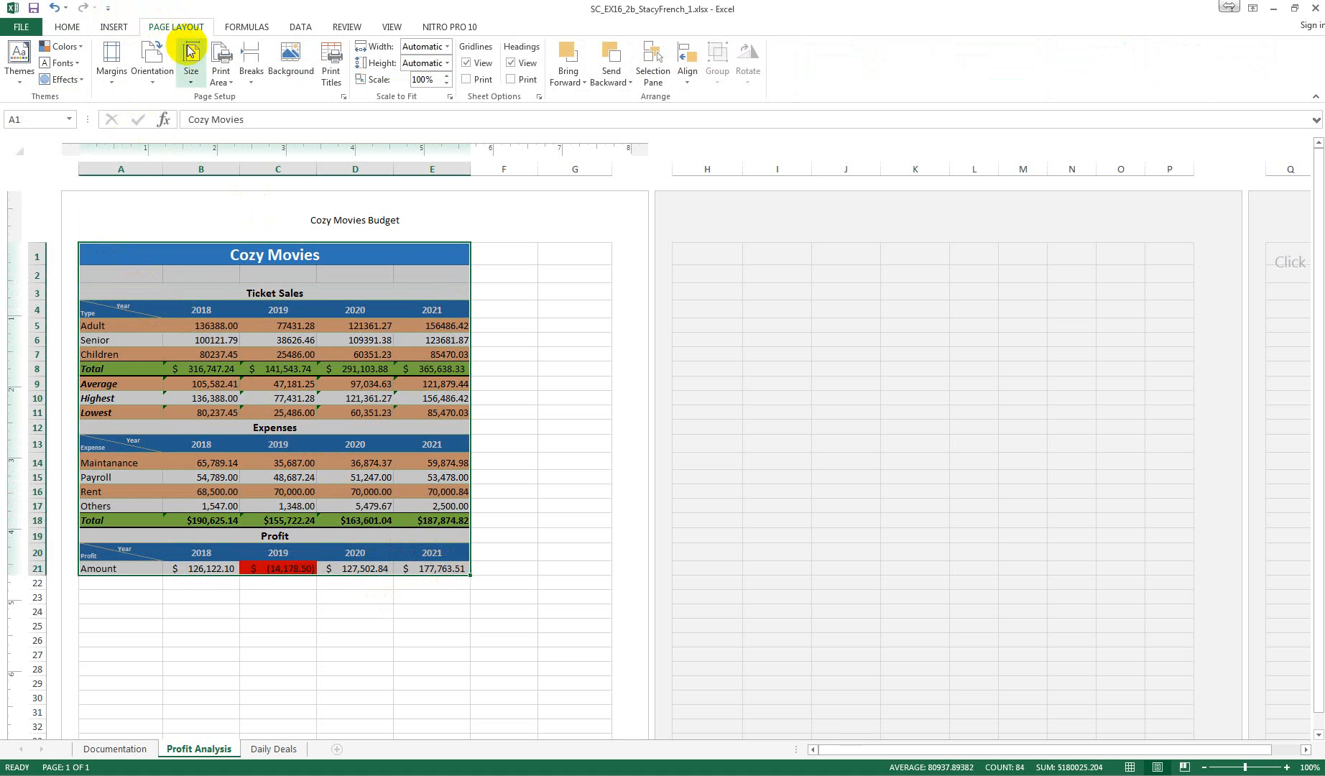
pyautogui.click(225, 84)
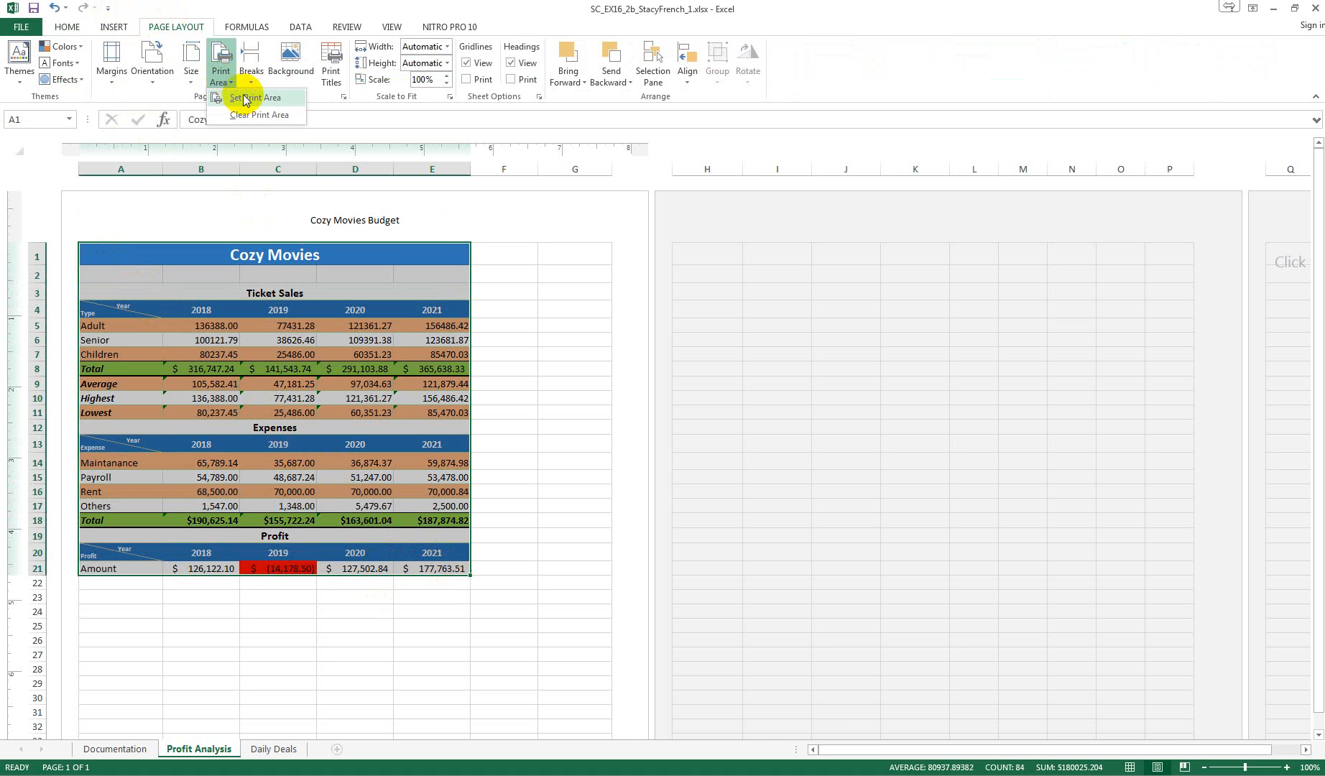
pyautogui.click(243, 97)
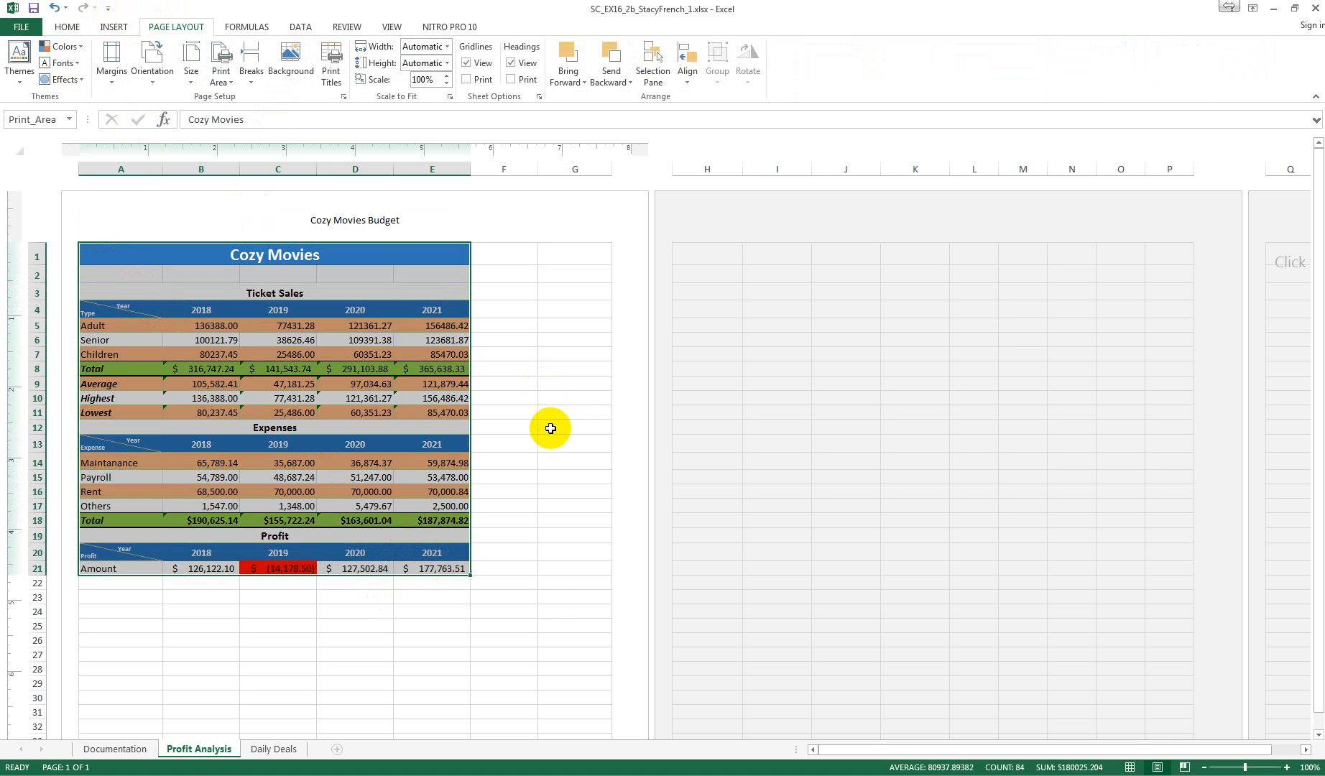
# Spell check the Profit Analysis sheet from A1 and correct "Maintanance" in A14 to "Maintenance".
pyautogui.click(106, 249)
pyautogui.click(106, 250)
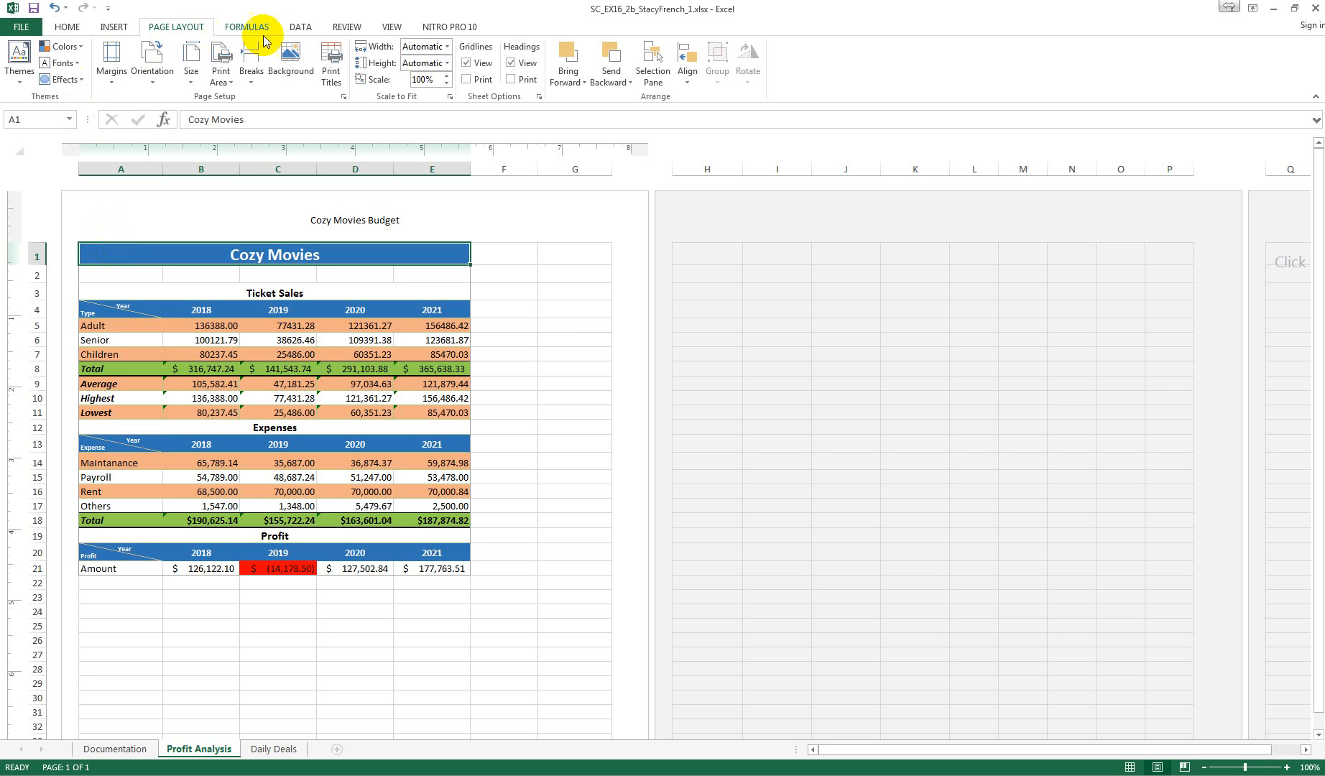
pyautogui.click(349, 27)
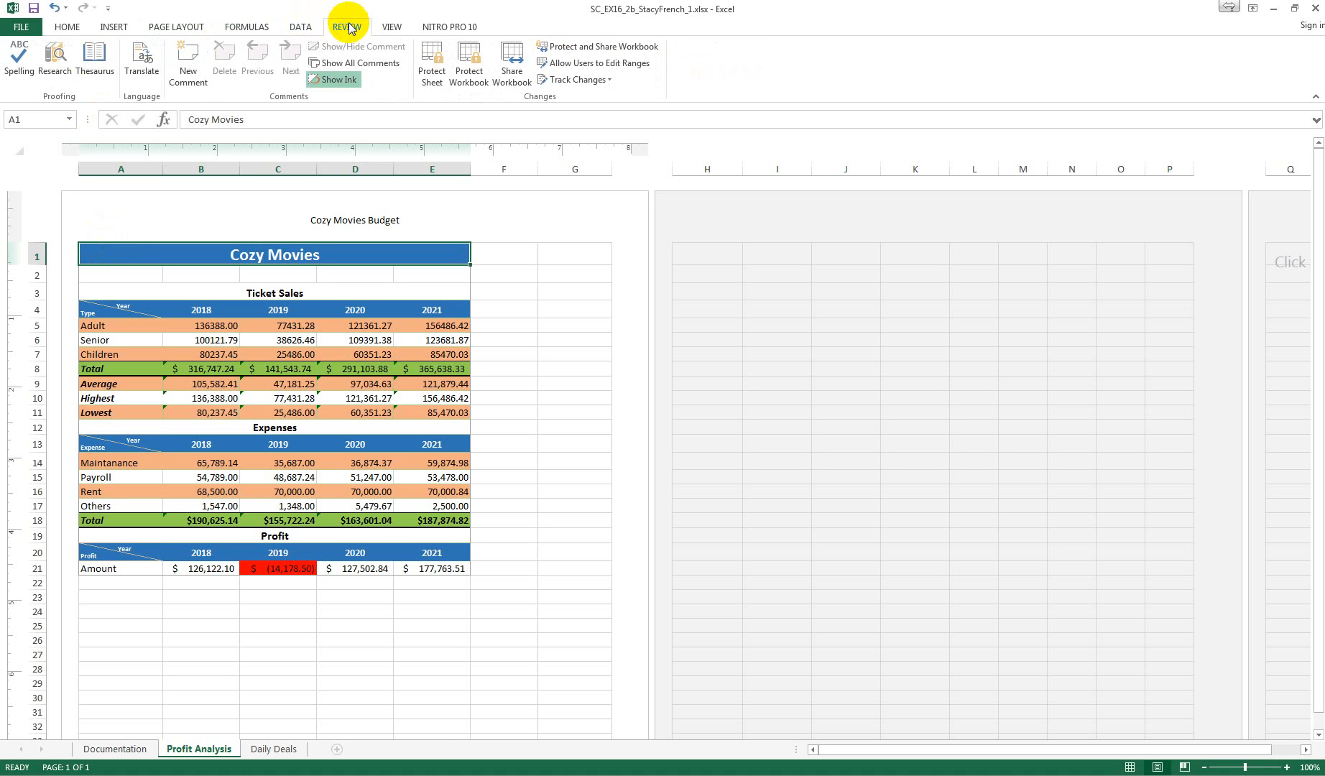
pyautogui.click(20, 59)
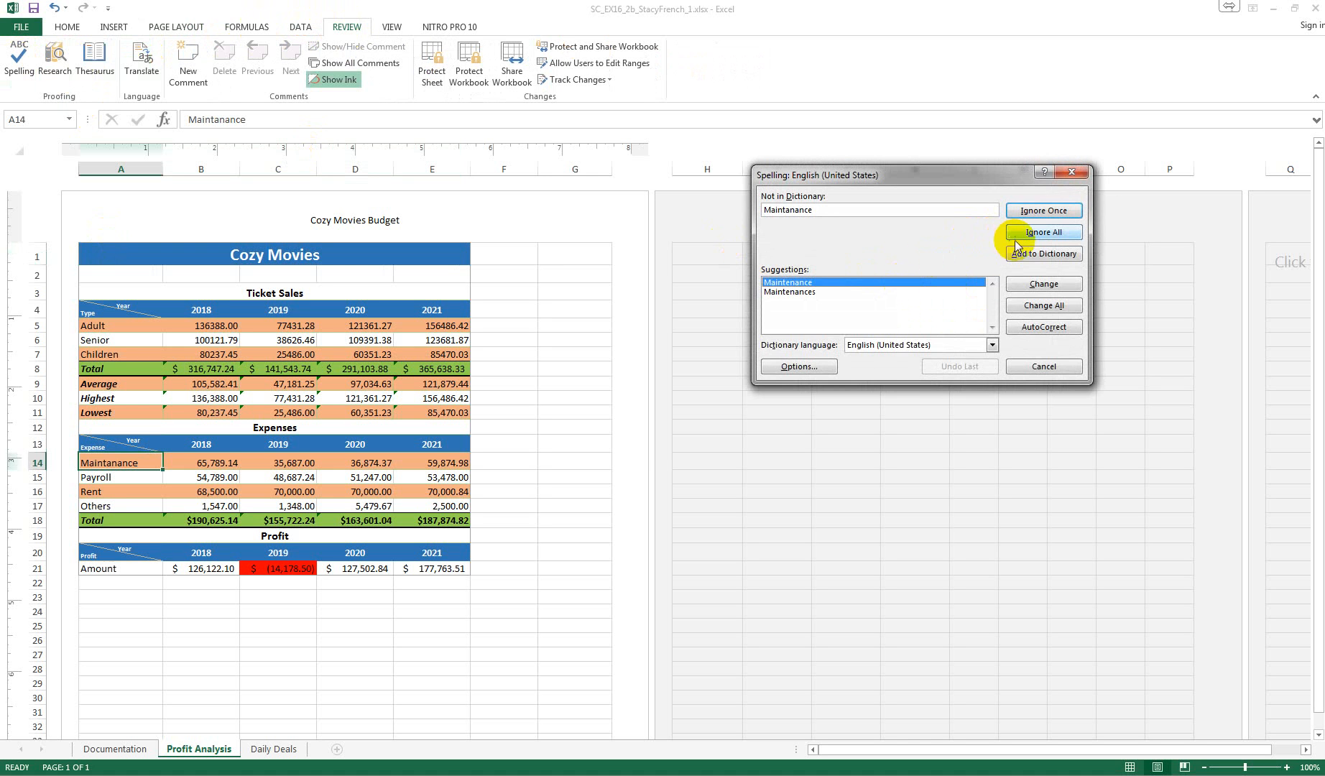
pyautogui.click(1041, 285)
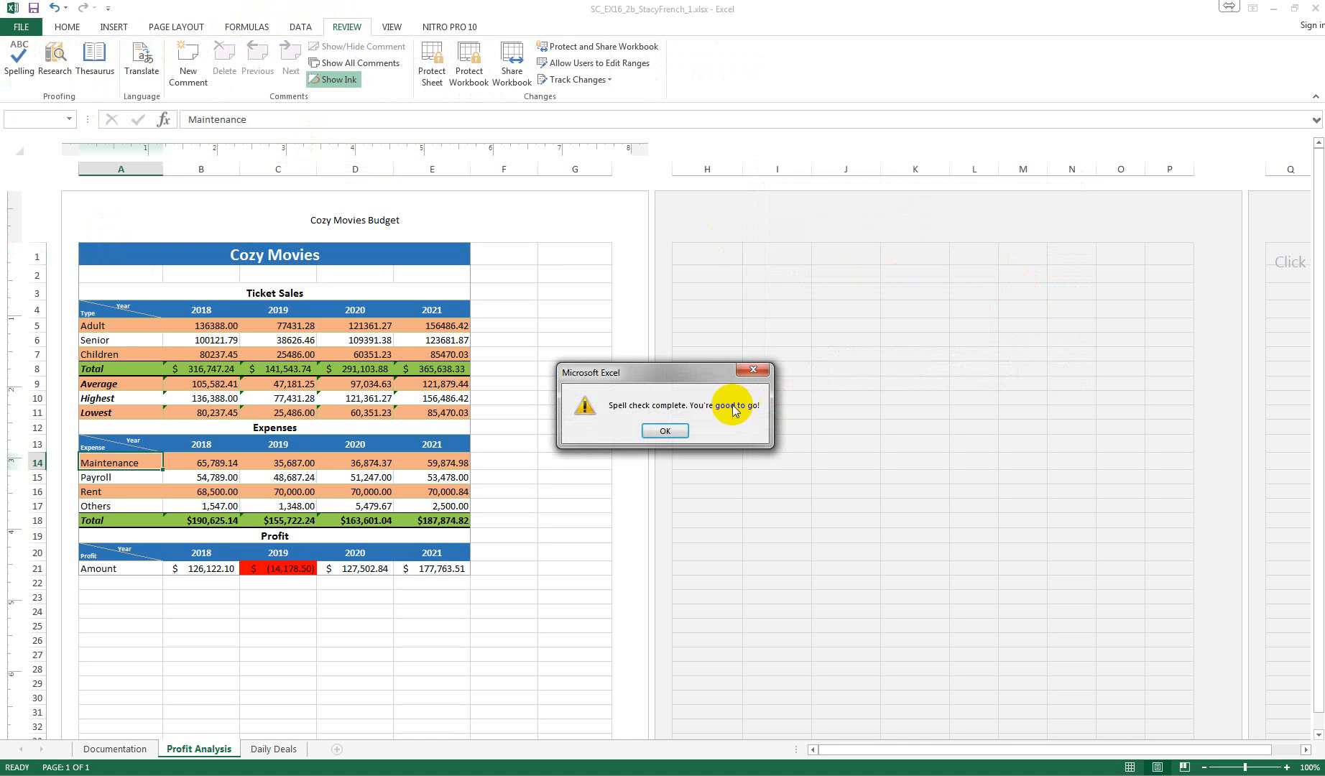
pyautogui.click(664, 431)
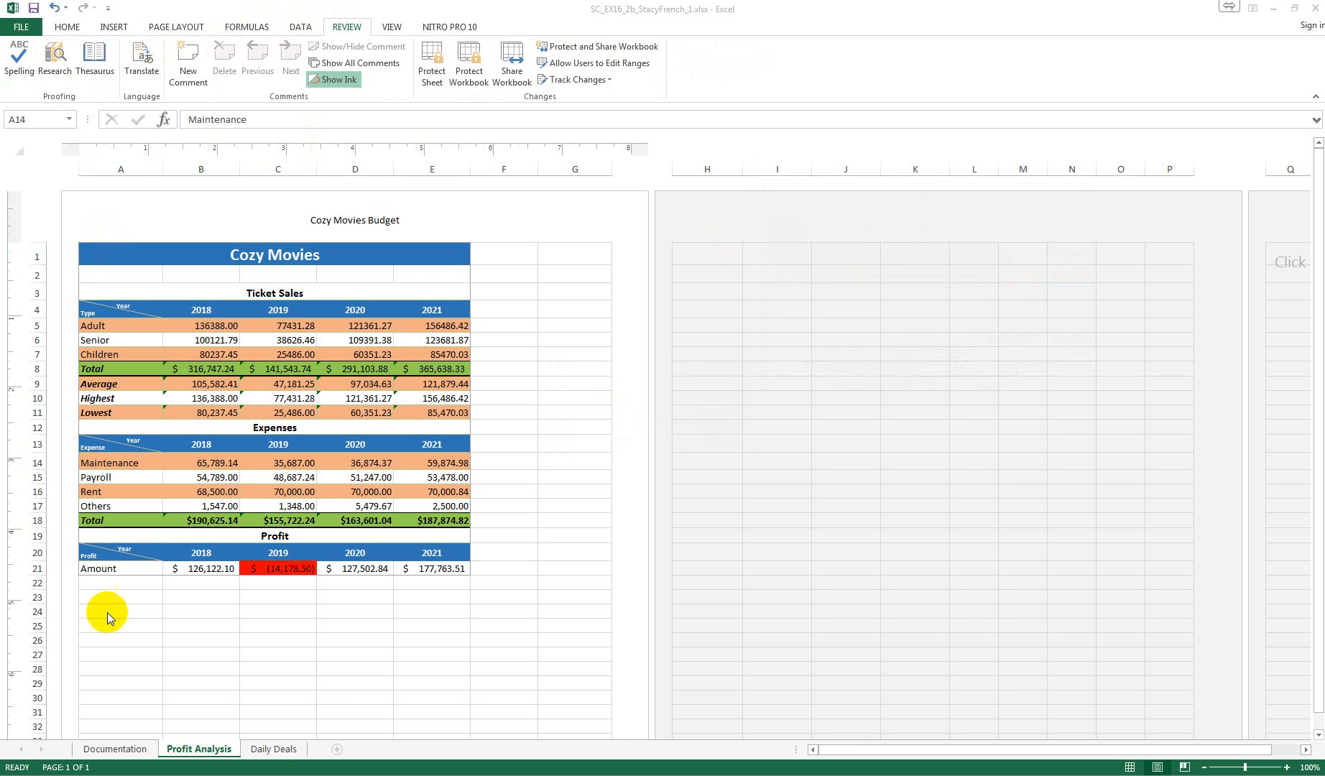
# Use Flash Fill on D3:D9 of the Daily Deals sheet to complete the Discount Code column.
pyautogui.click(275, 748)
pyautogui.click(275, 748)
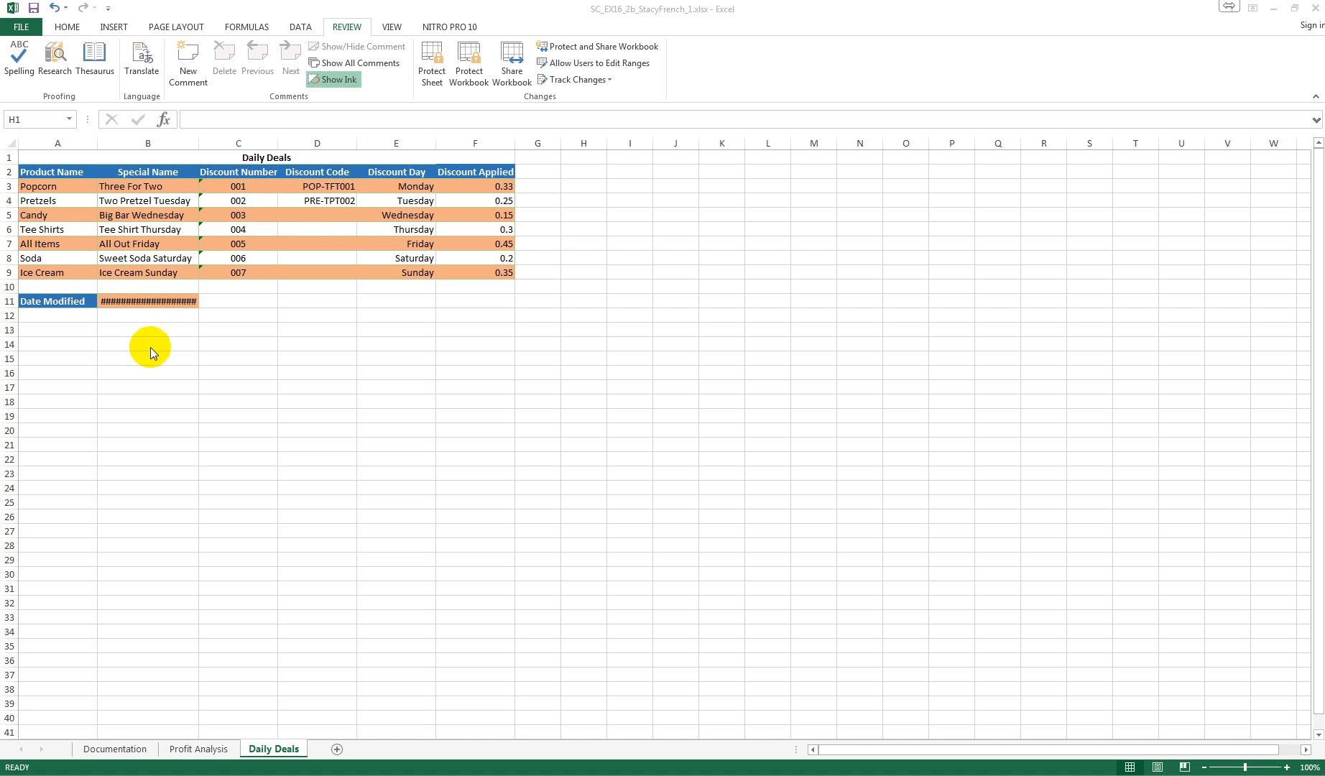
pyautogui.click(315, 217)
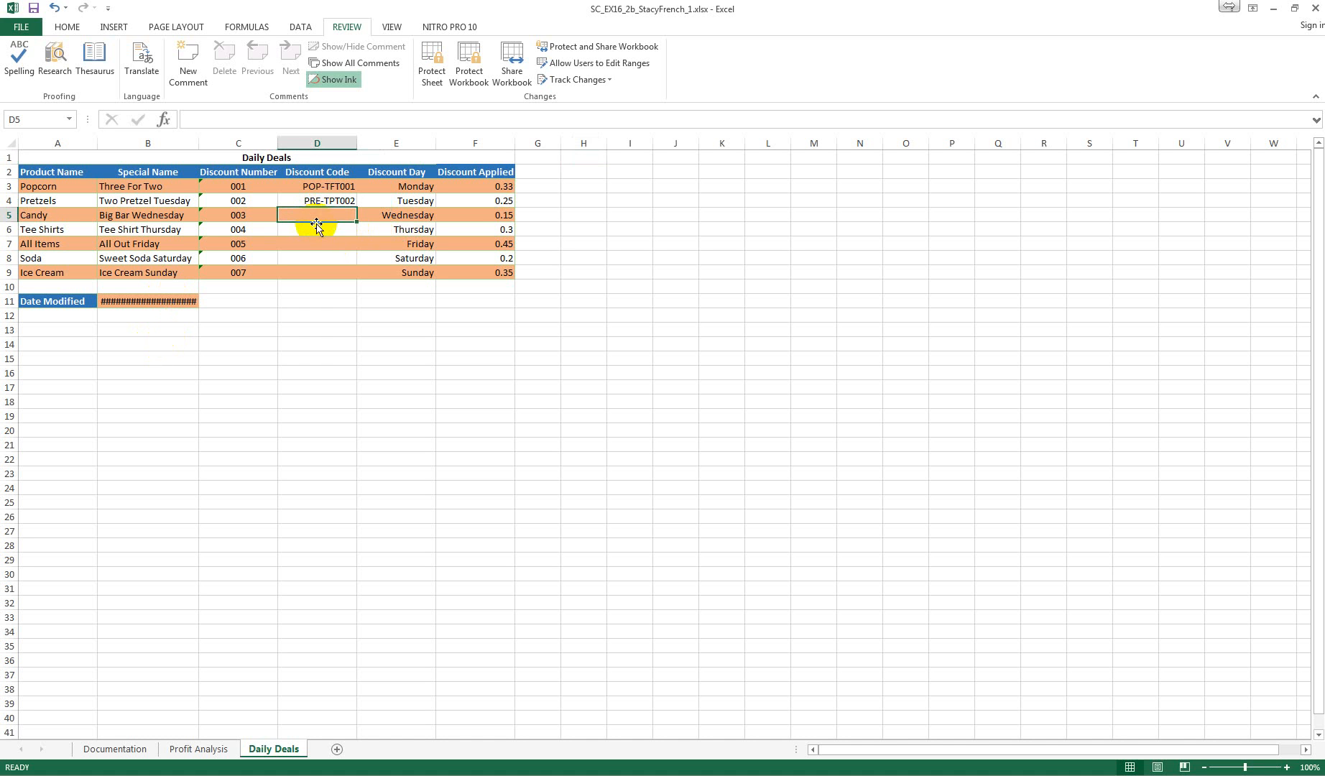
pyautogui.click(310, 188)
pyautogui.moveTo(309, 193); pyautogui.dragTo(308, 270)
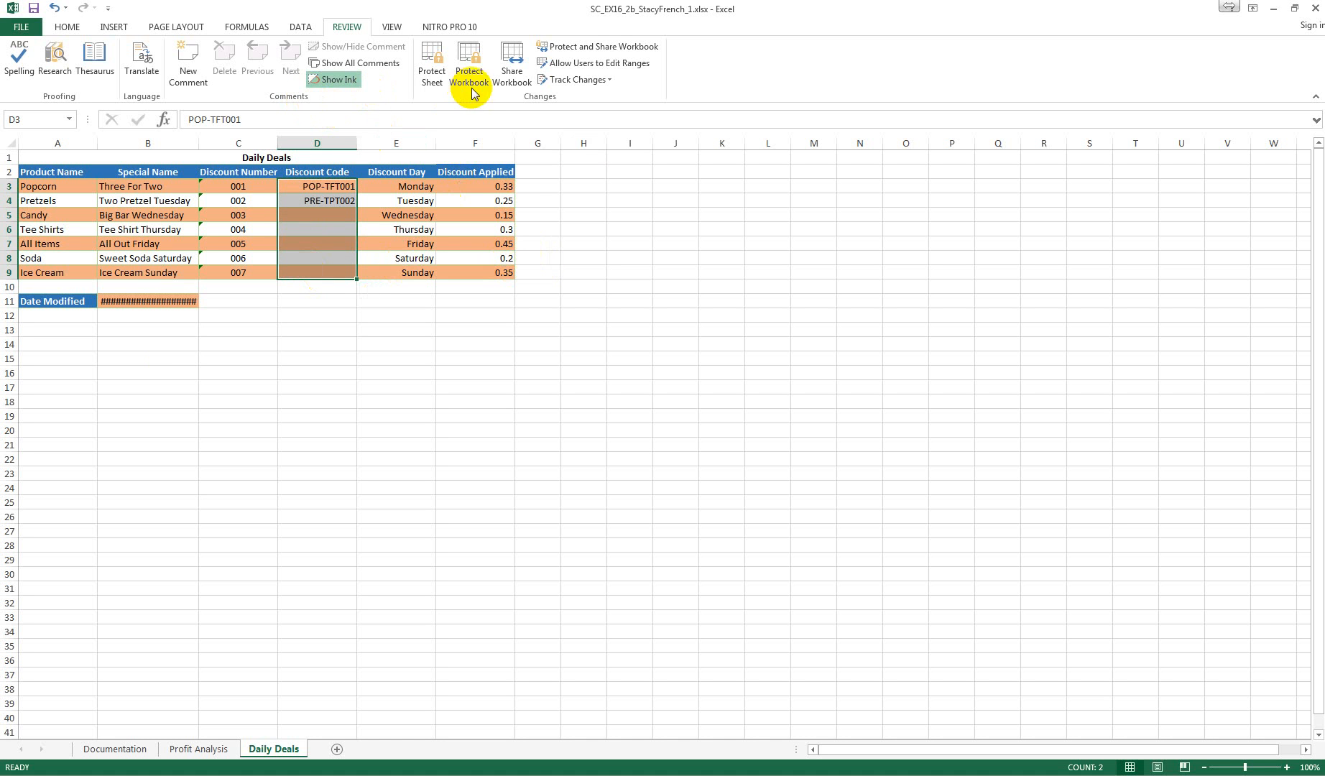
pyautogui.click(301, 27)
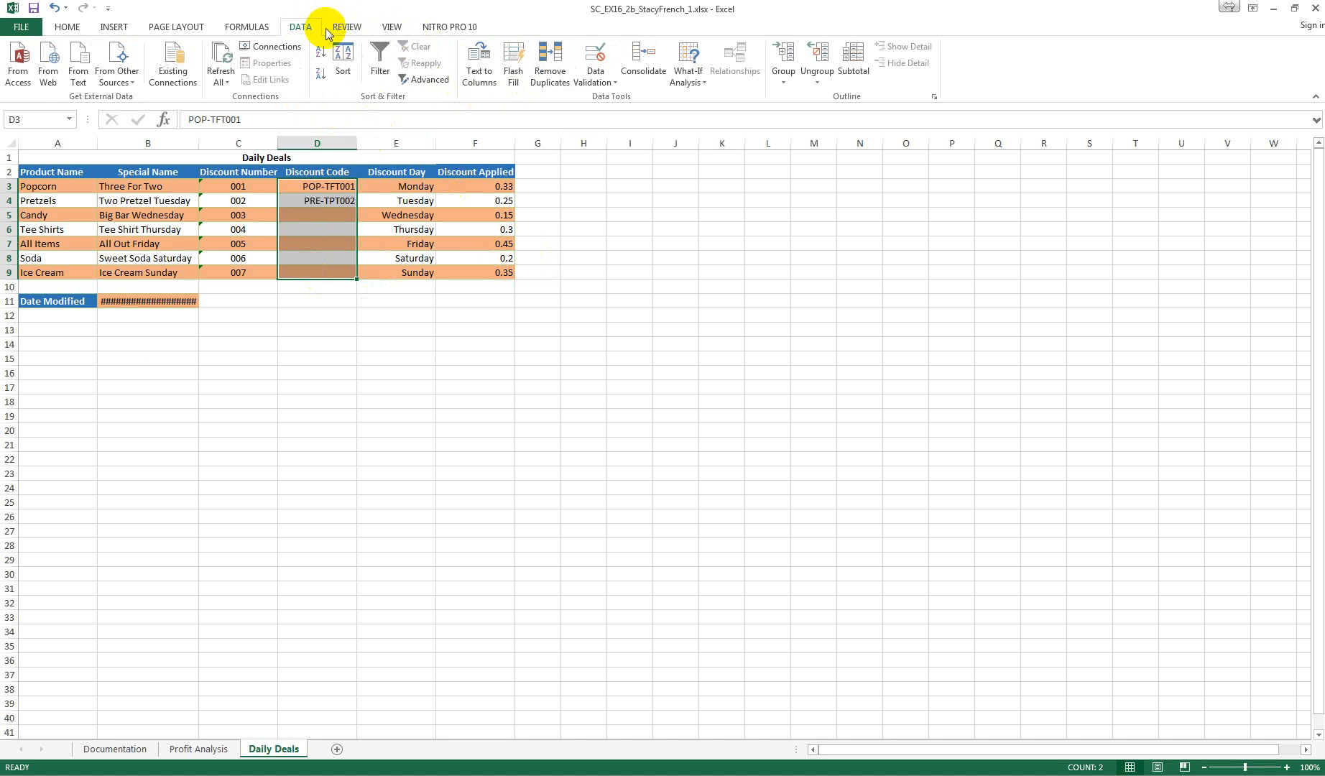
pyautogui.click(512, 79)
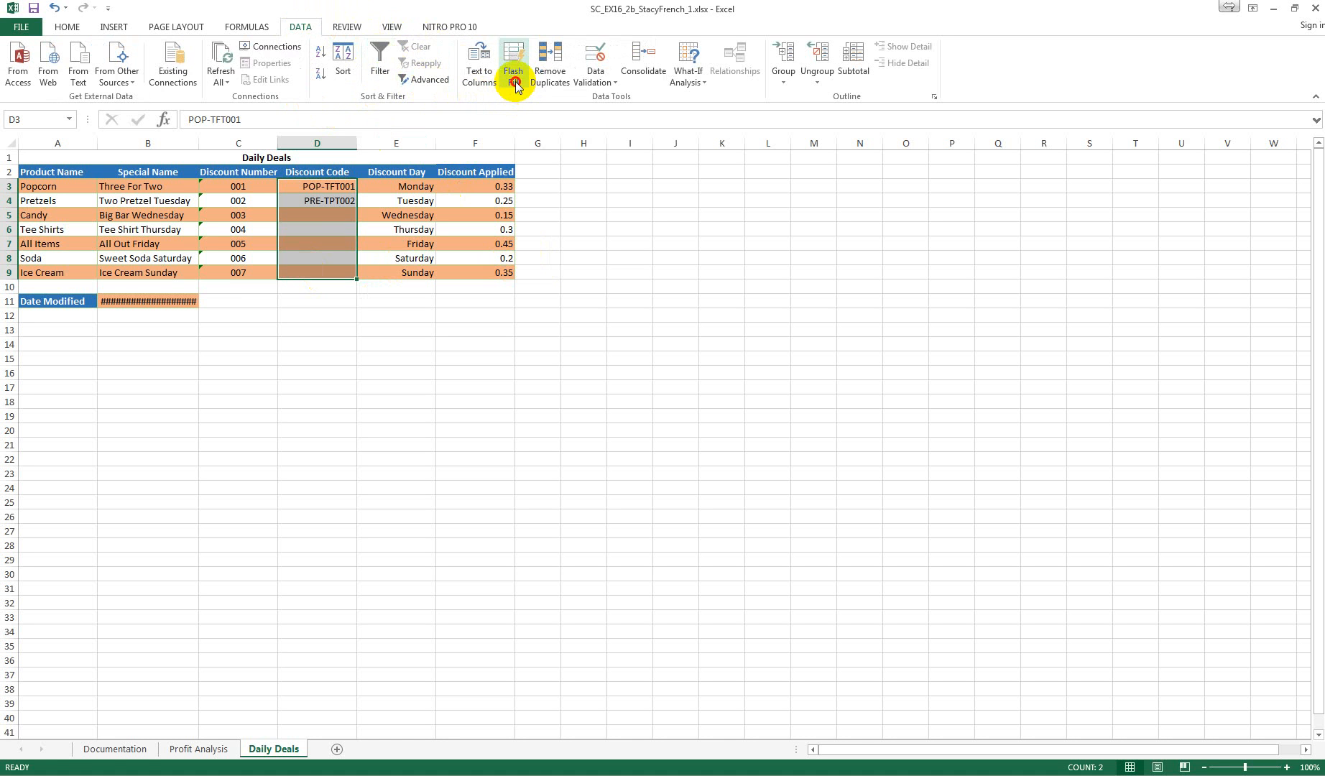
pyautogui.click(539, 333)
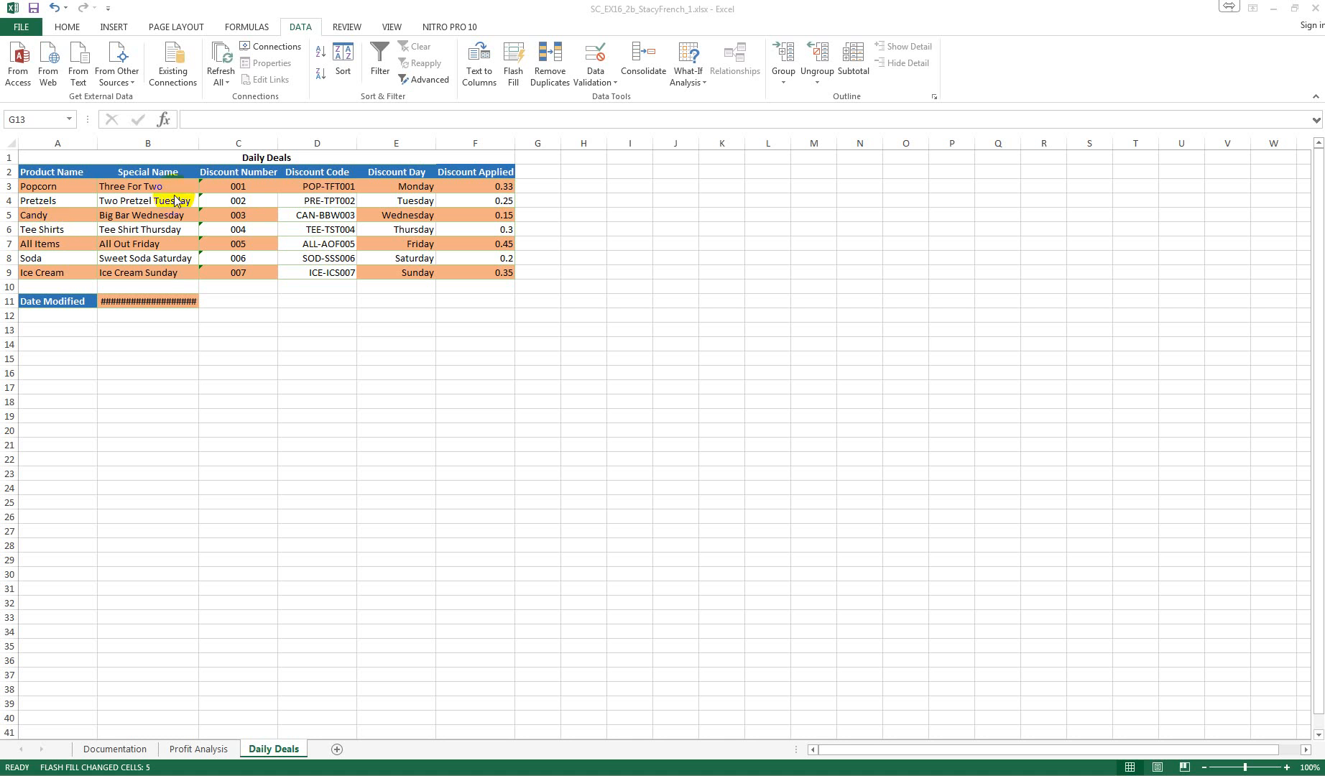
# Format the Discount Applied values in F3:F9 as Percentage with no decimal places.
pyautogui.click(474, 185)
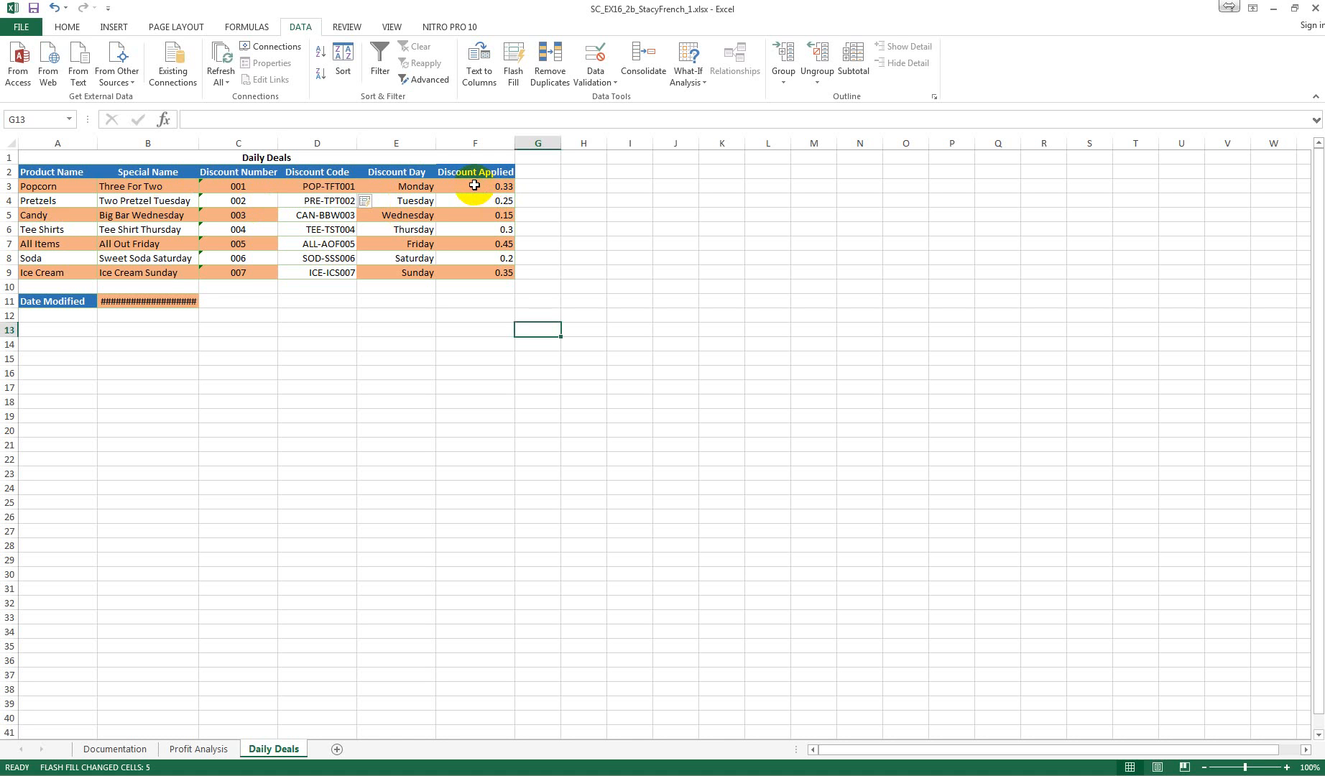
pyautogui.moveTo(474, 185); pyautogui.dragTo(465, 269)
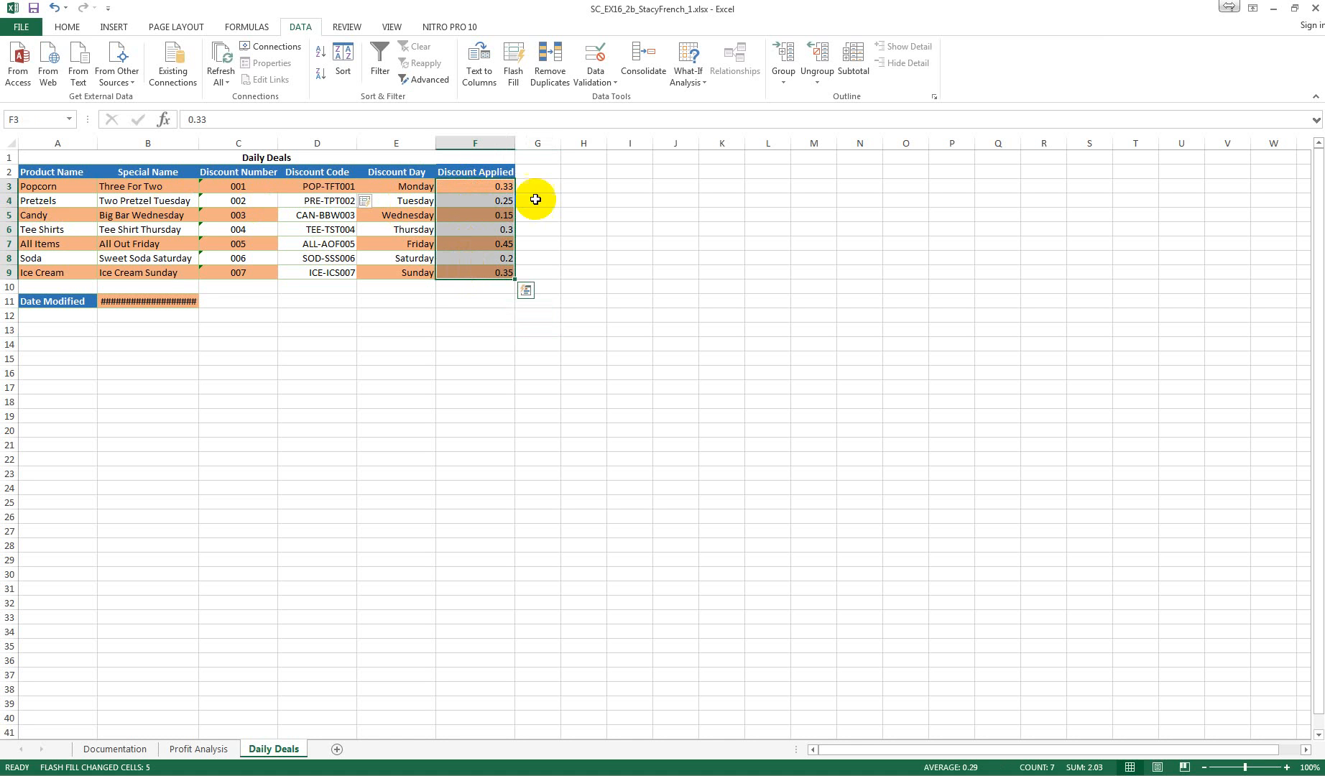
pyautogui.click(67, 27)
pyautogui.click(543, 52)
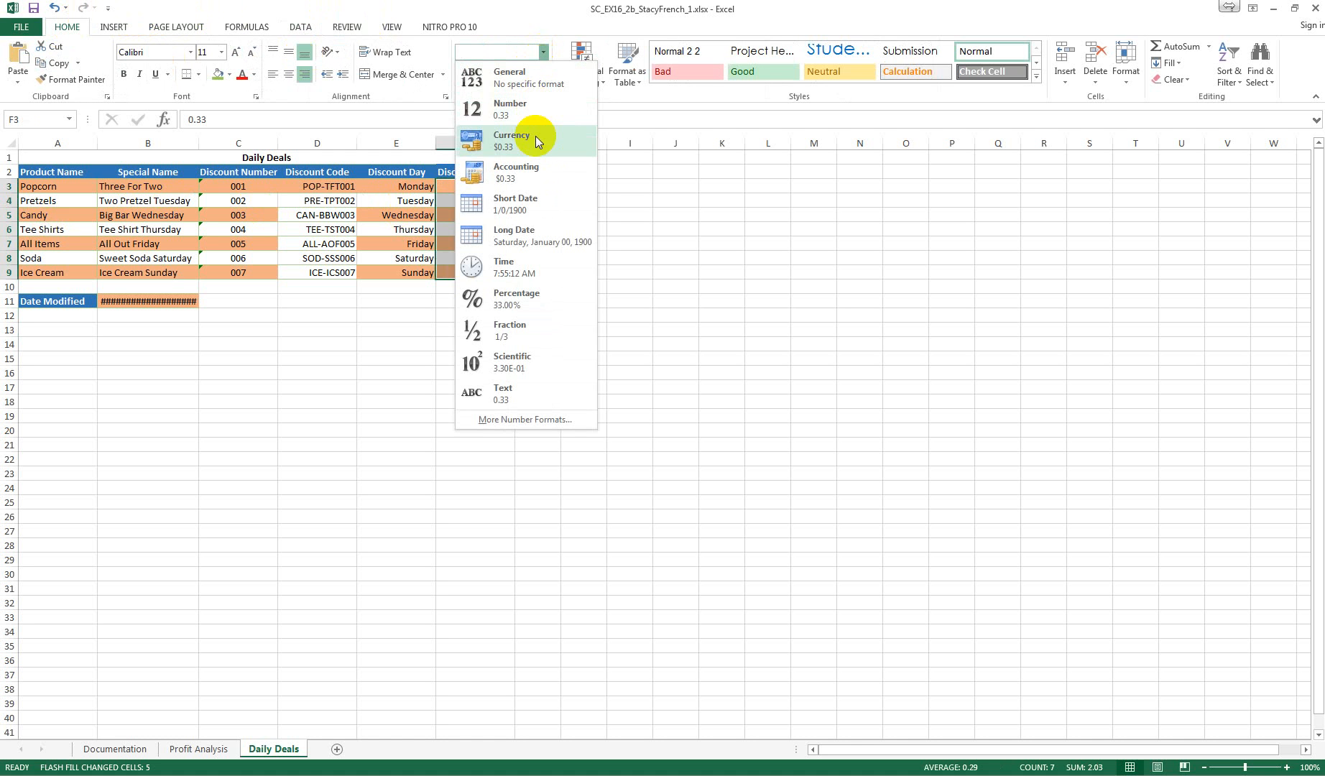
pyautogui.click(532, 296)
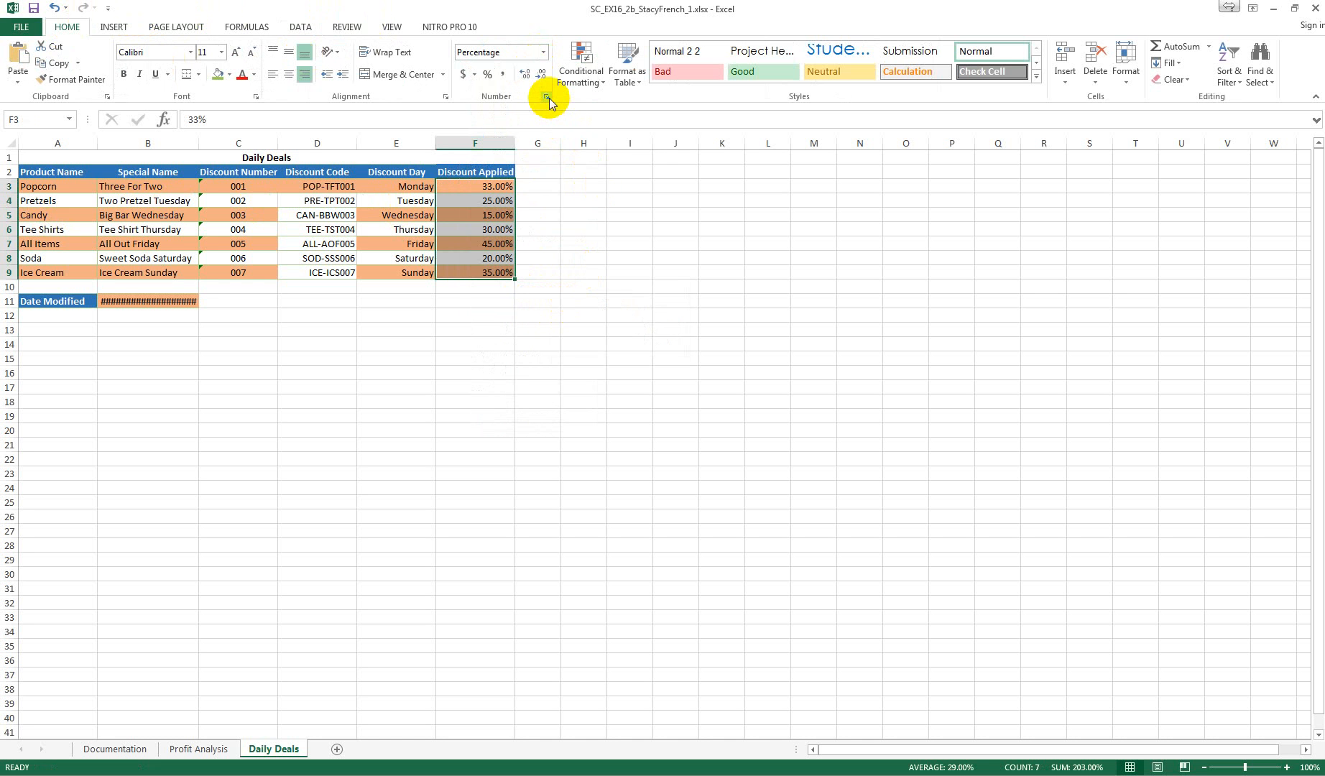
pyautogui.click(524, 76)
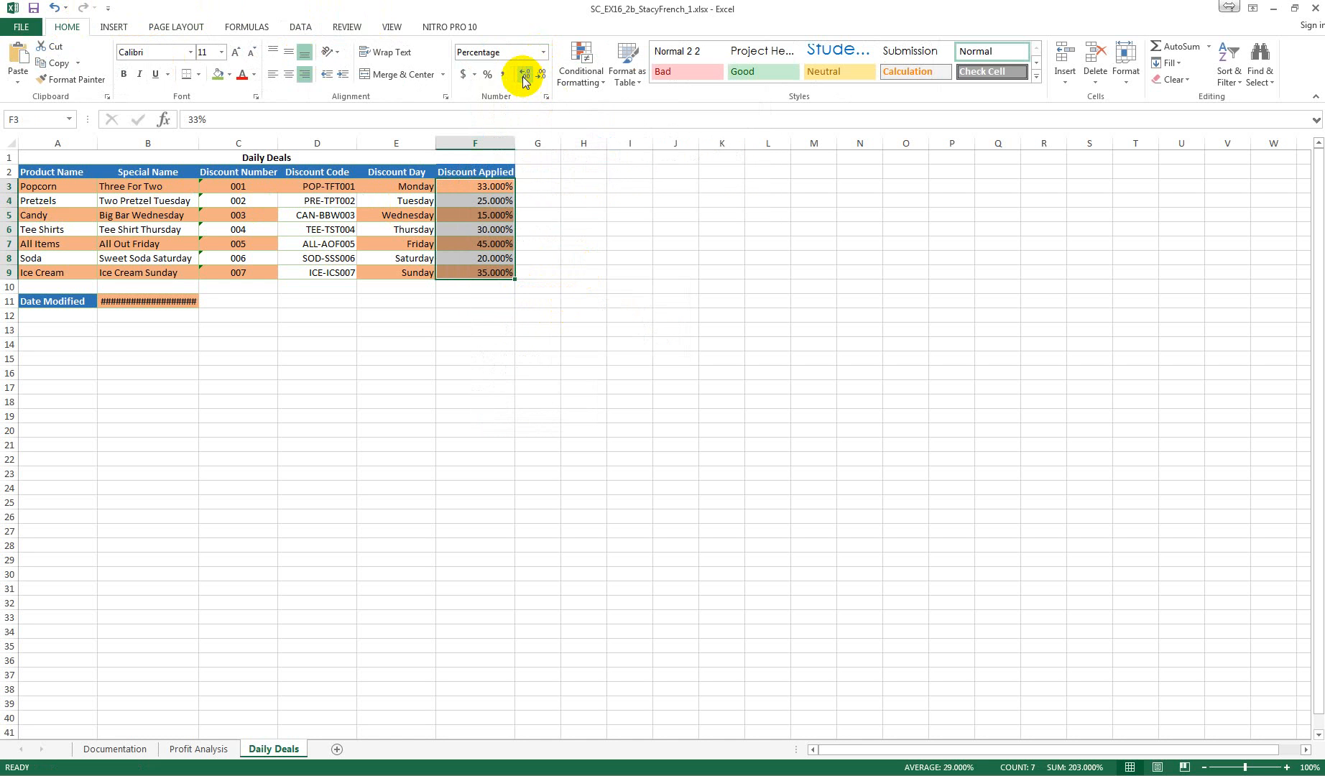
pyautogui.click(543, 76)
pyautogui.click(543, 76)
pyautogui.click(542, 76)
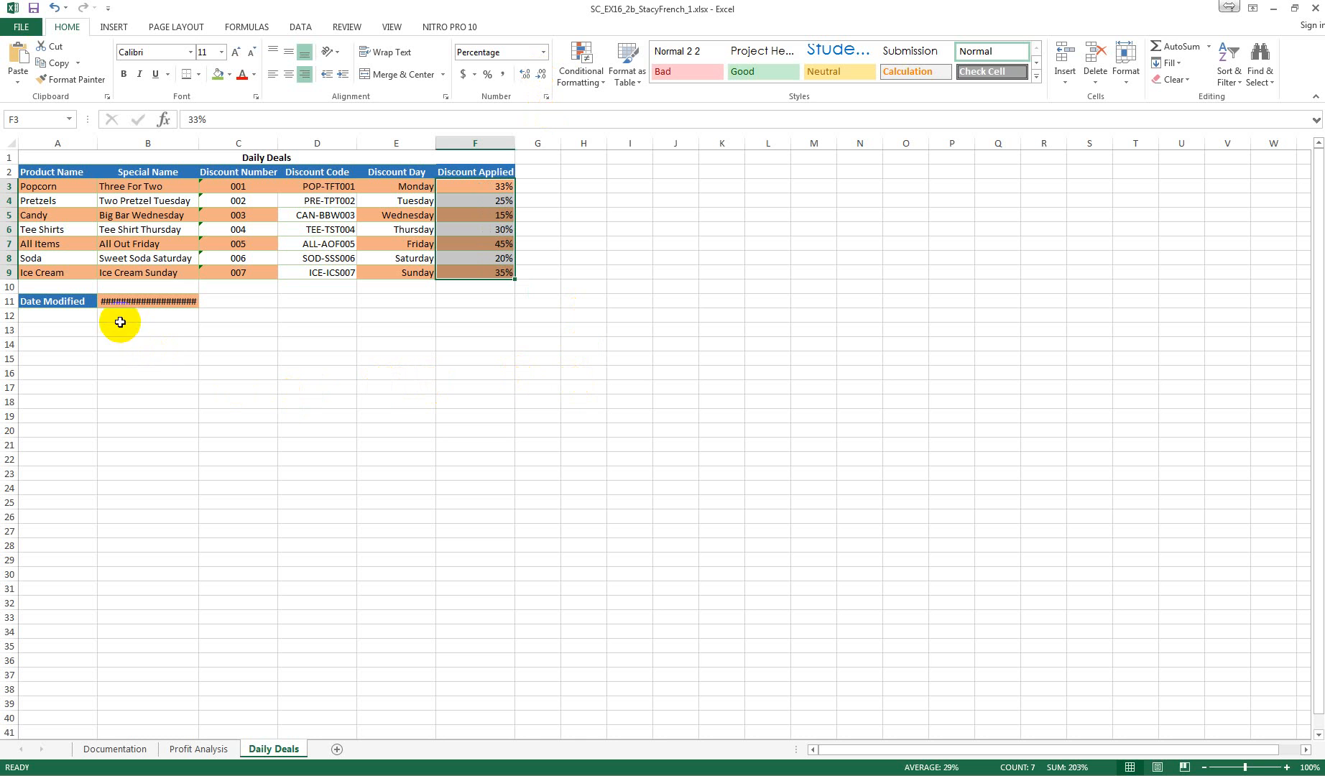
pyautogui.click(280, 329)
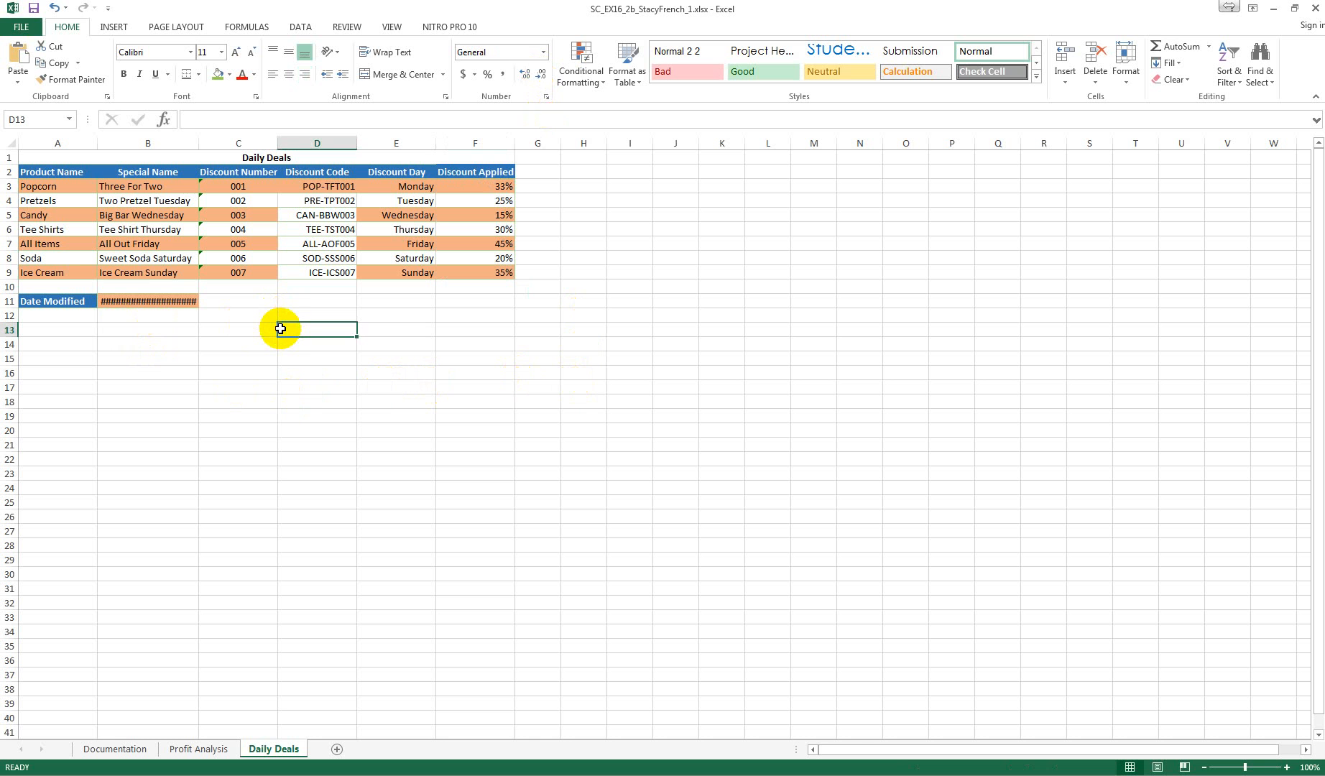
# Apply the Short Date format to the Date Modified value in B11.
pyautogui.click(144, 301)
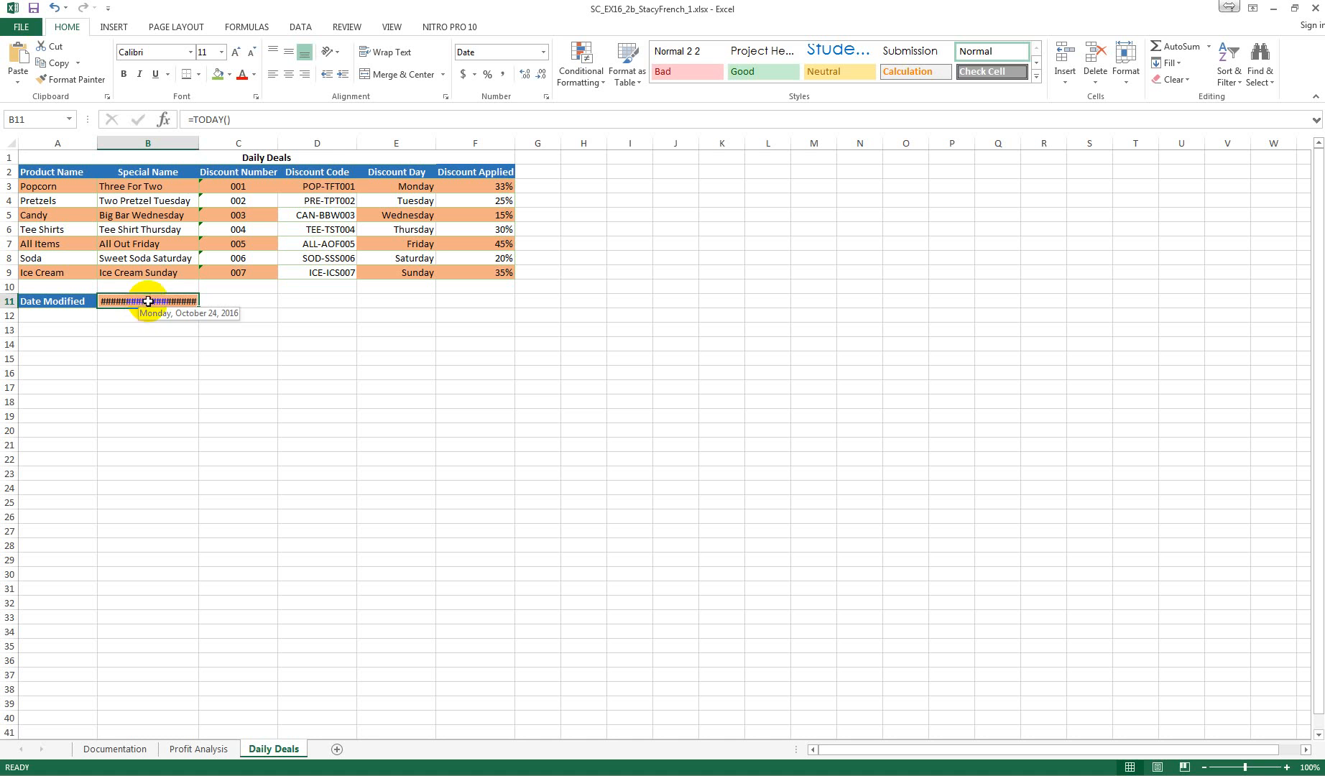
pyautogui.click(543, 53)
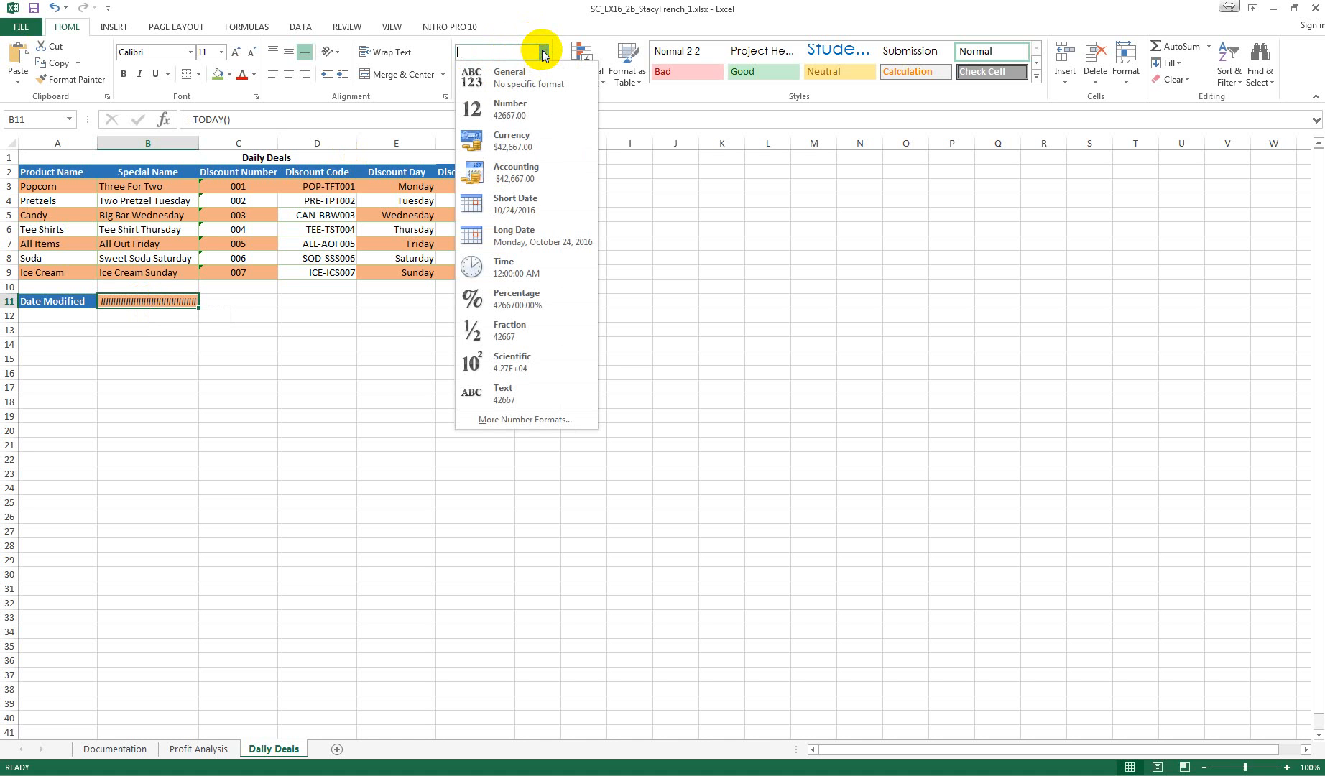
pyautogui.click(535, 205)
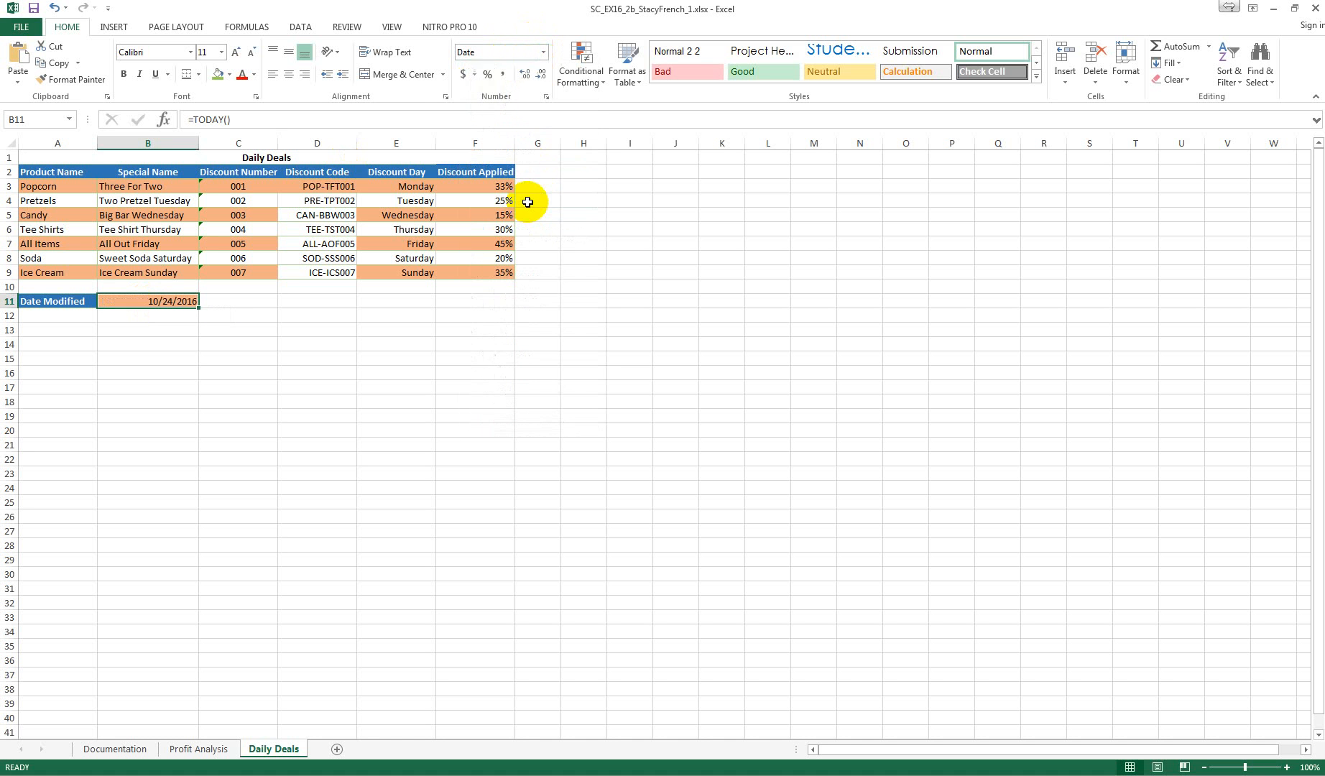
pyautogui.click(255, 399)
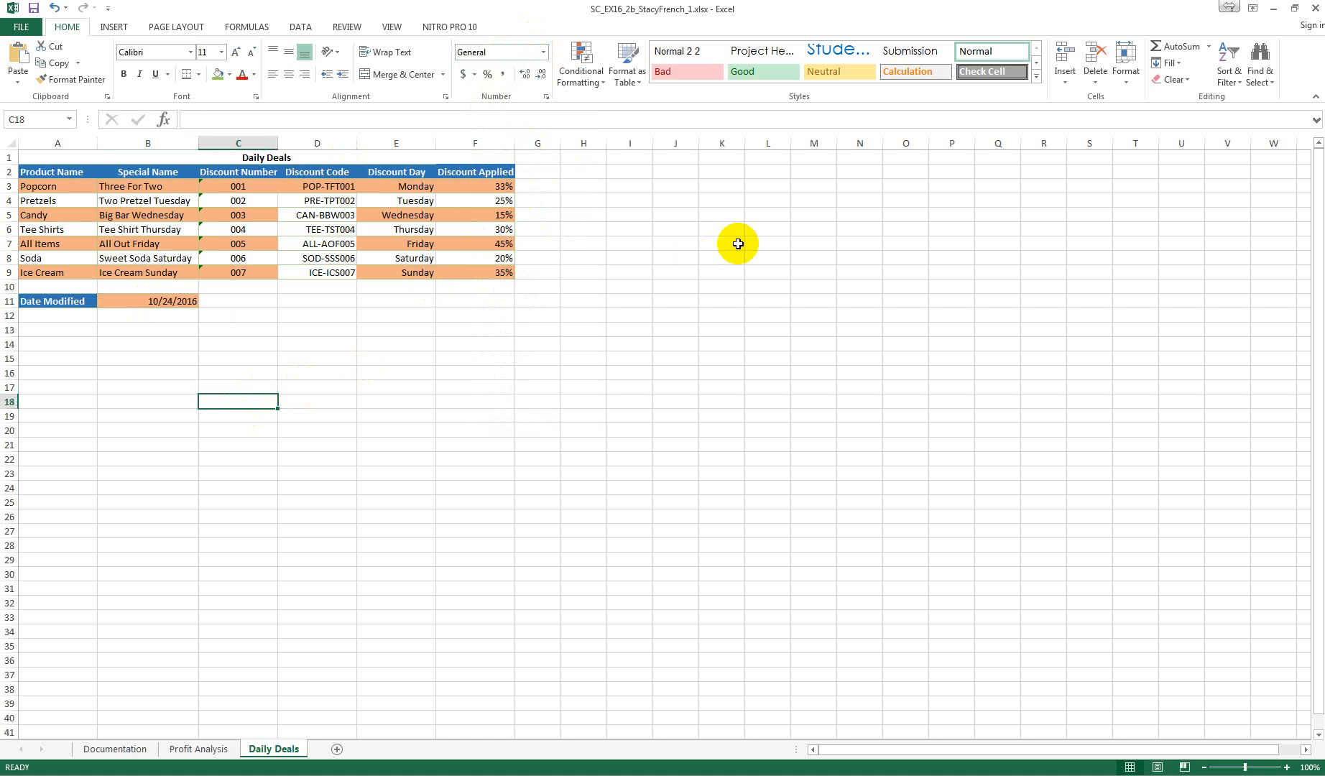
# Save the workbook as a new Excel Workbook in the Excel Ch 2 Mod 1b folder, ending its otherwise identical file name in _2.
pyautogui.click(20, 26)
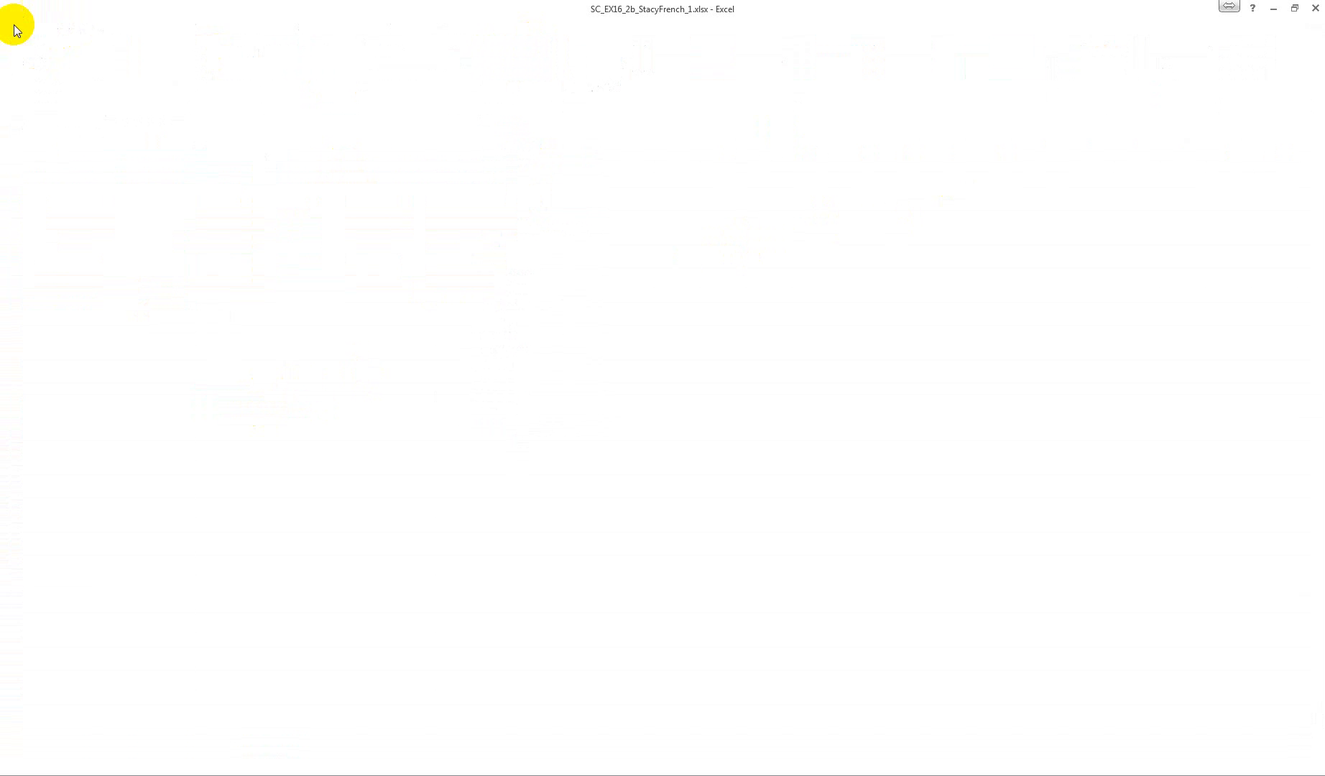
pyautogui.click(60, 176)
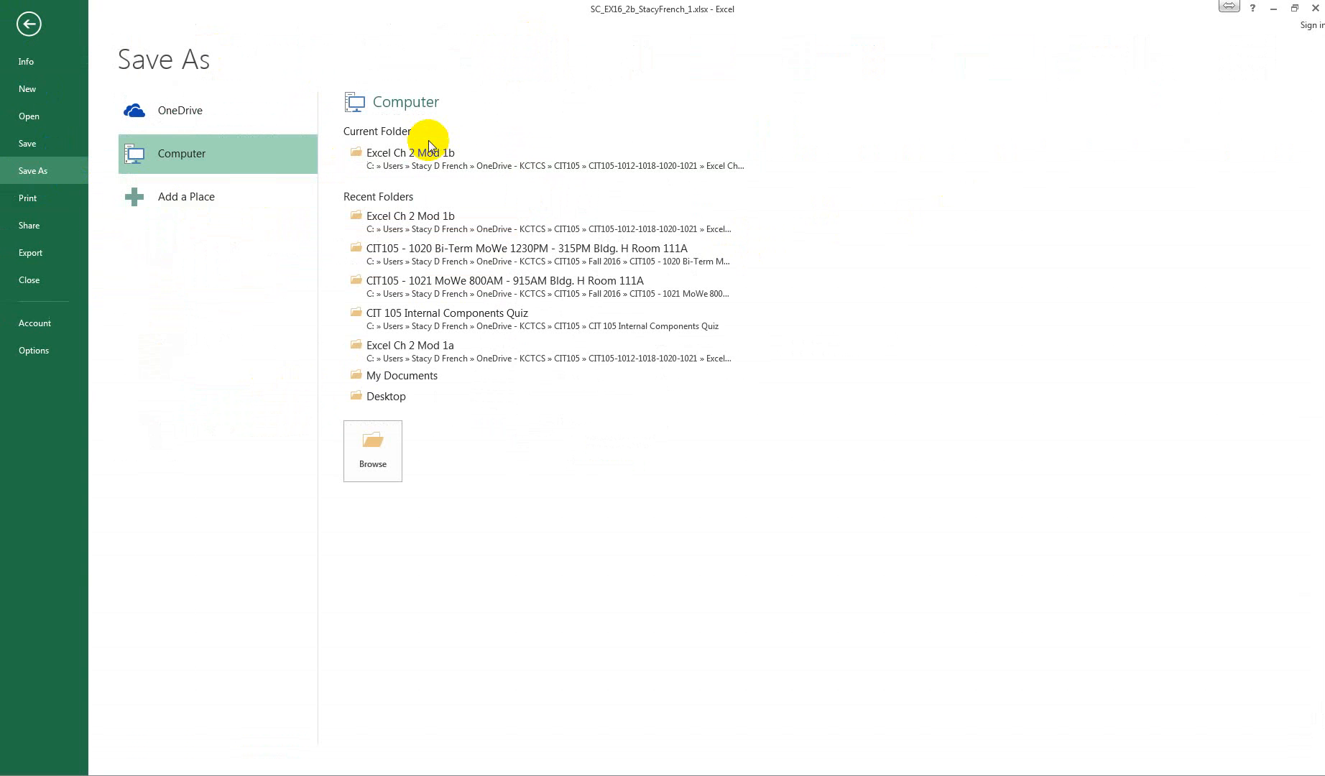
pyautogui.click(441, 153)
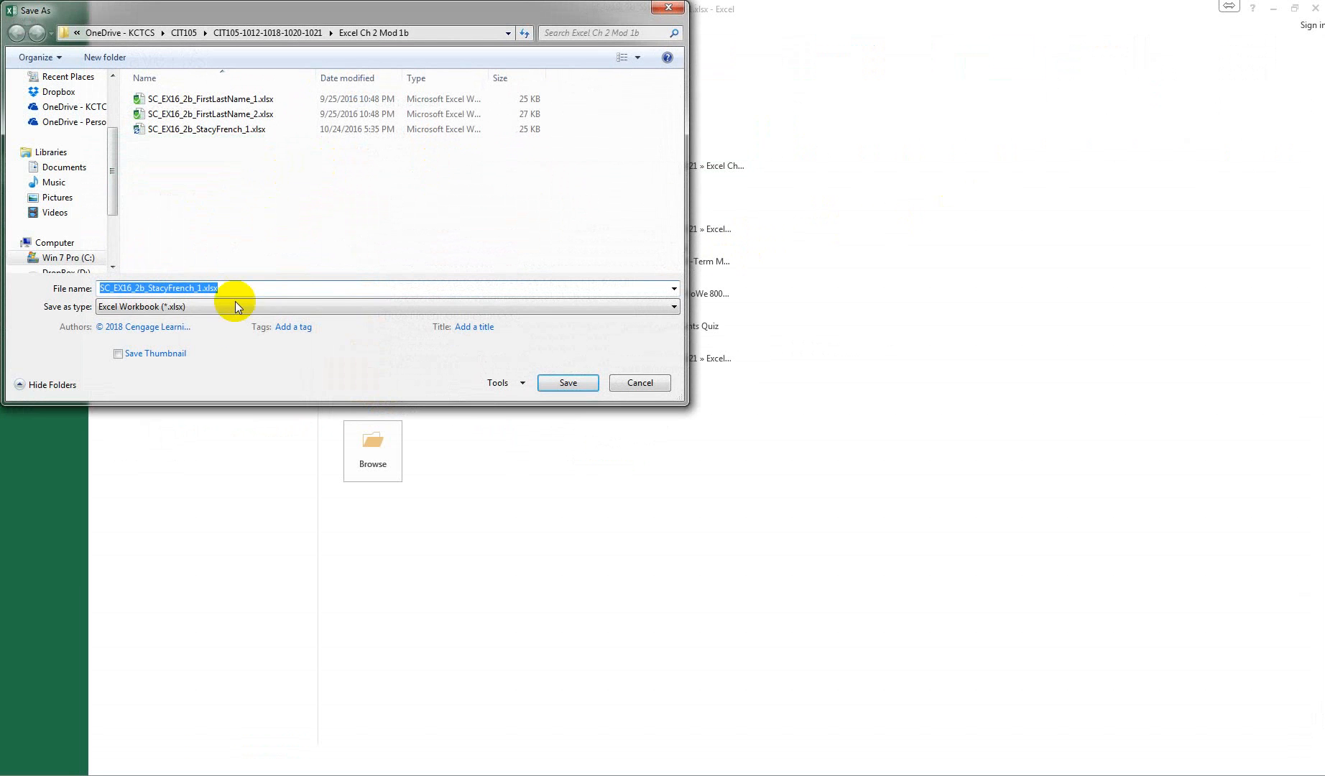
pyautogui.click(224, 288)
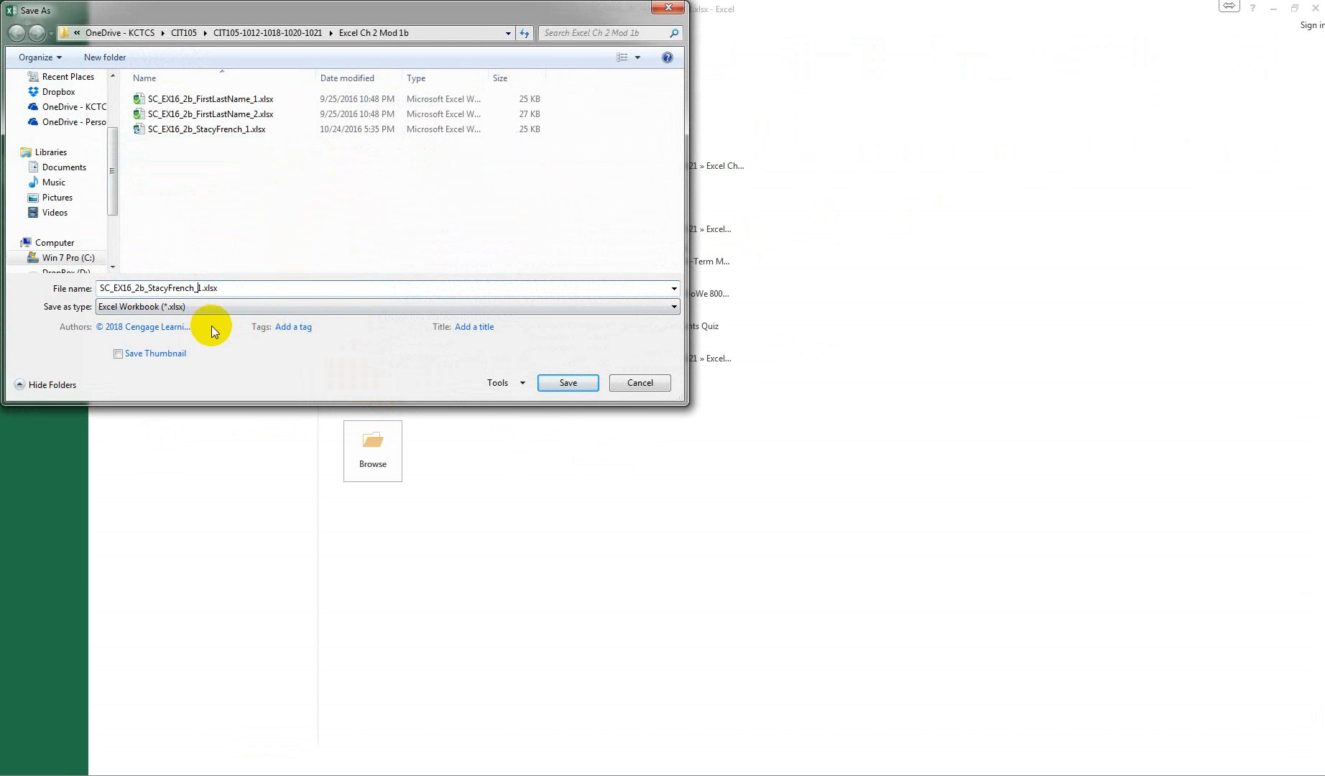
pyautogui.click(553, 388)
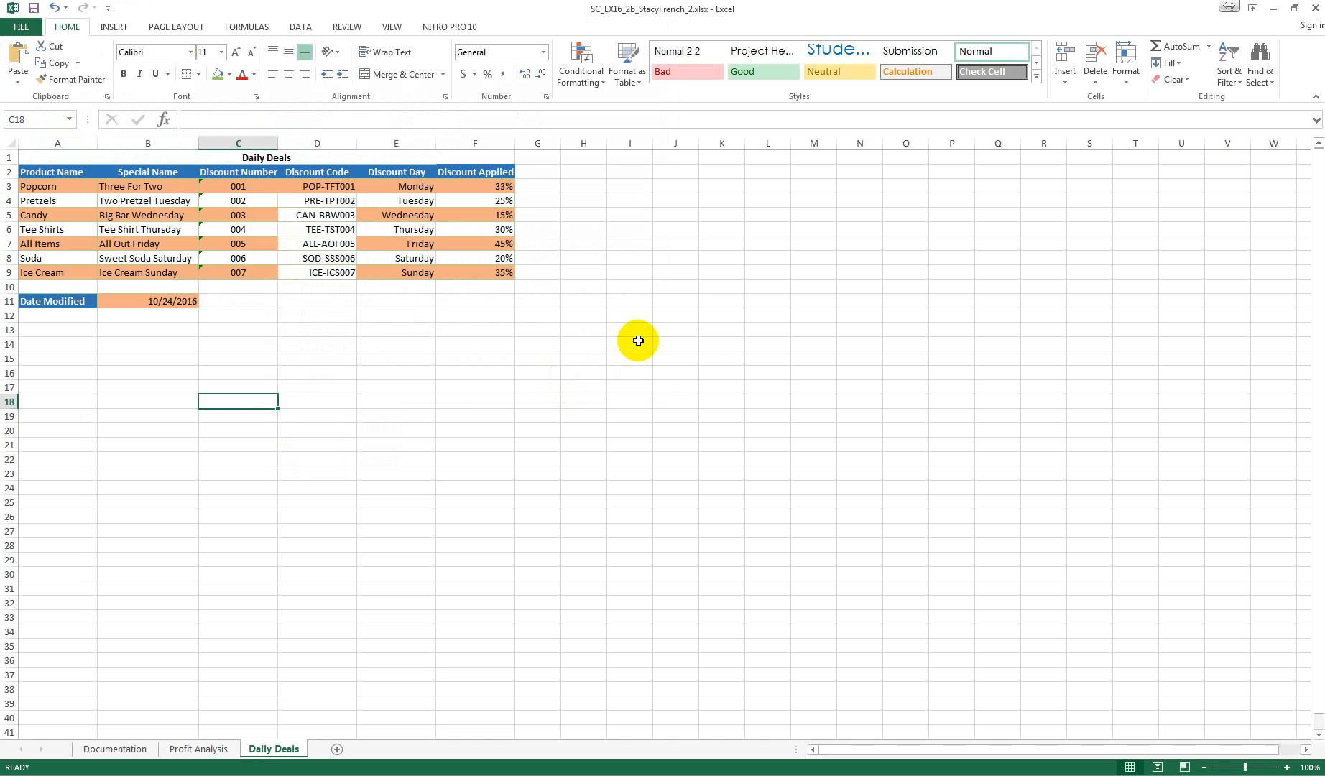